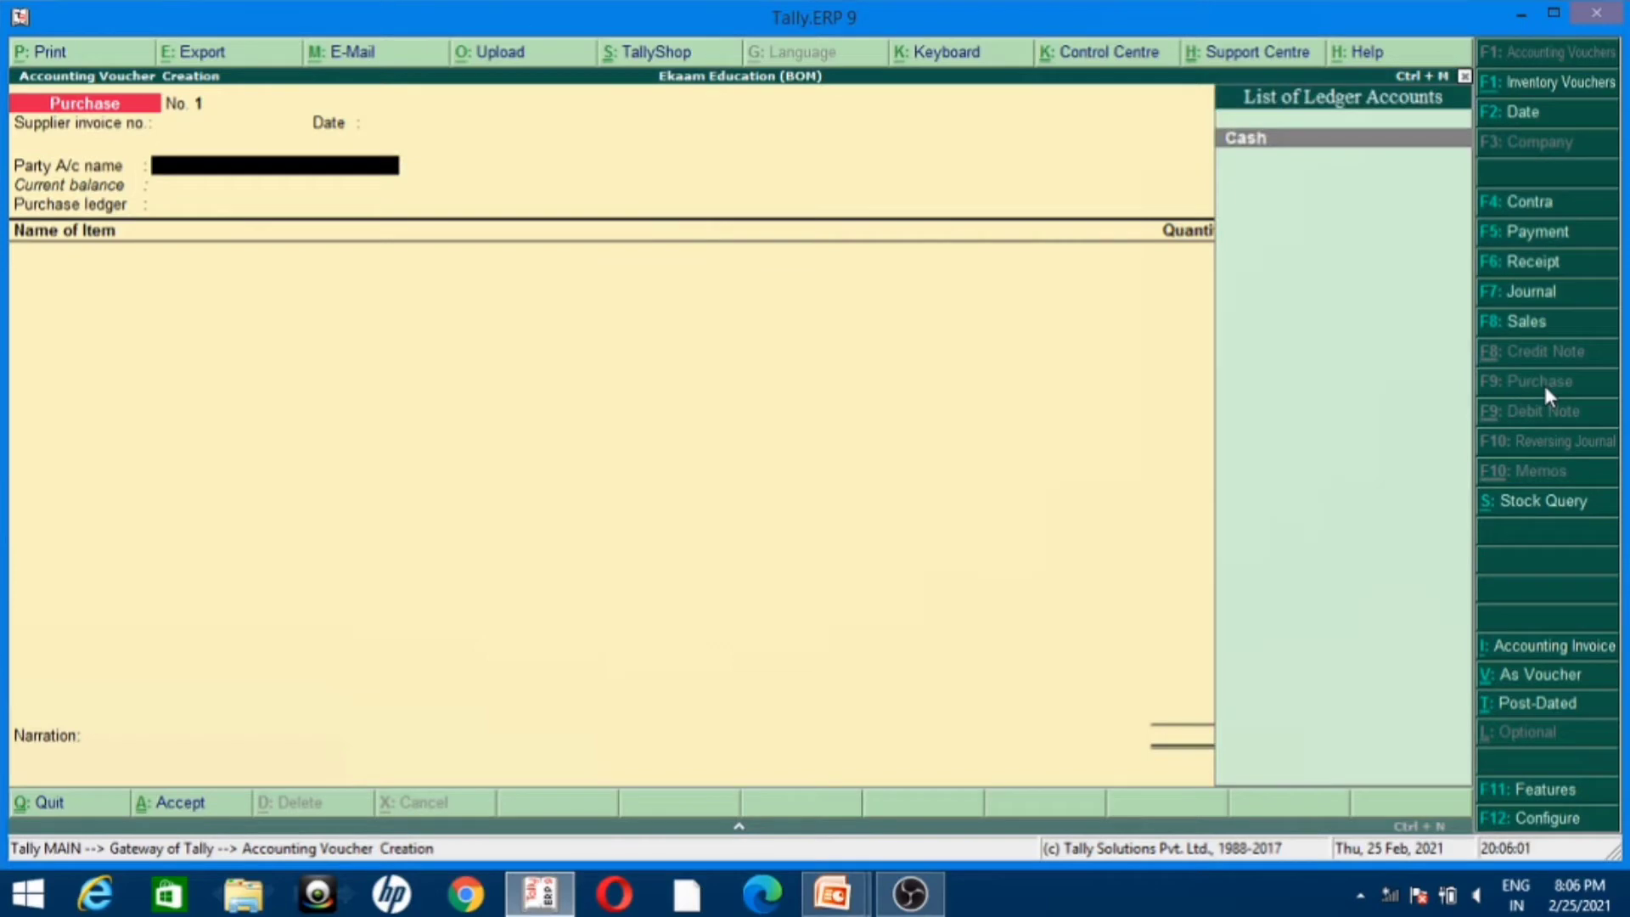
pyautogui.hotkey('alt', 'c')
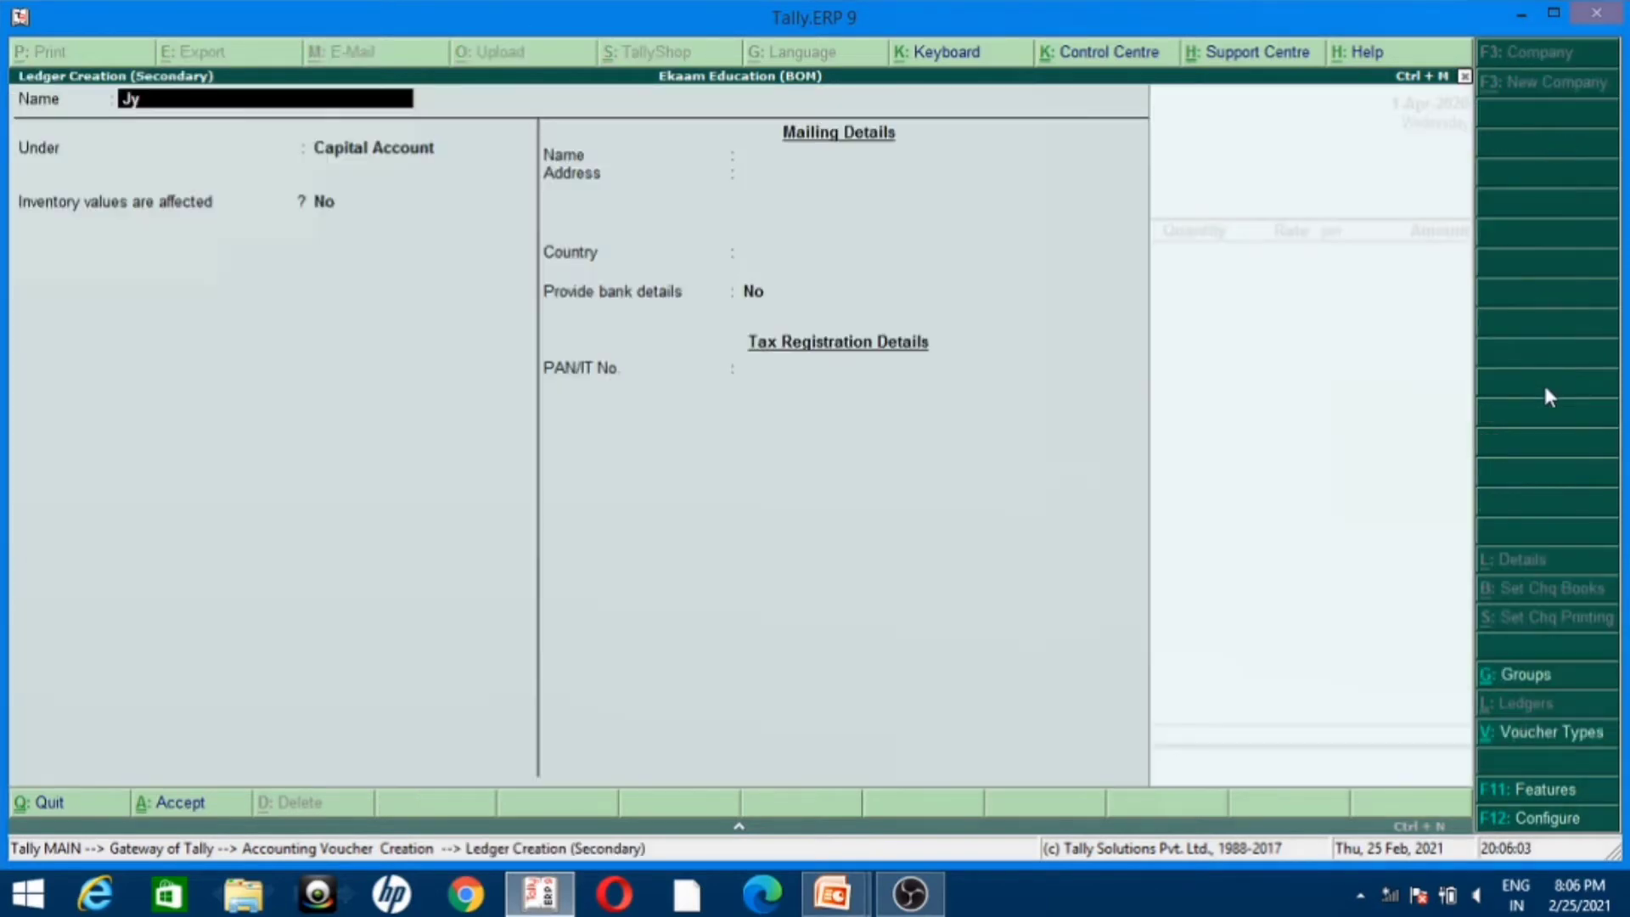
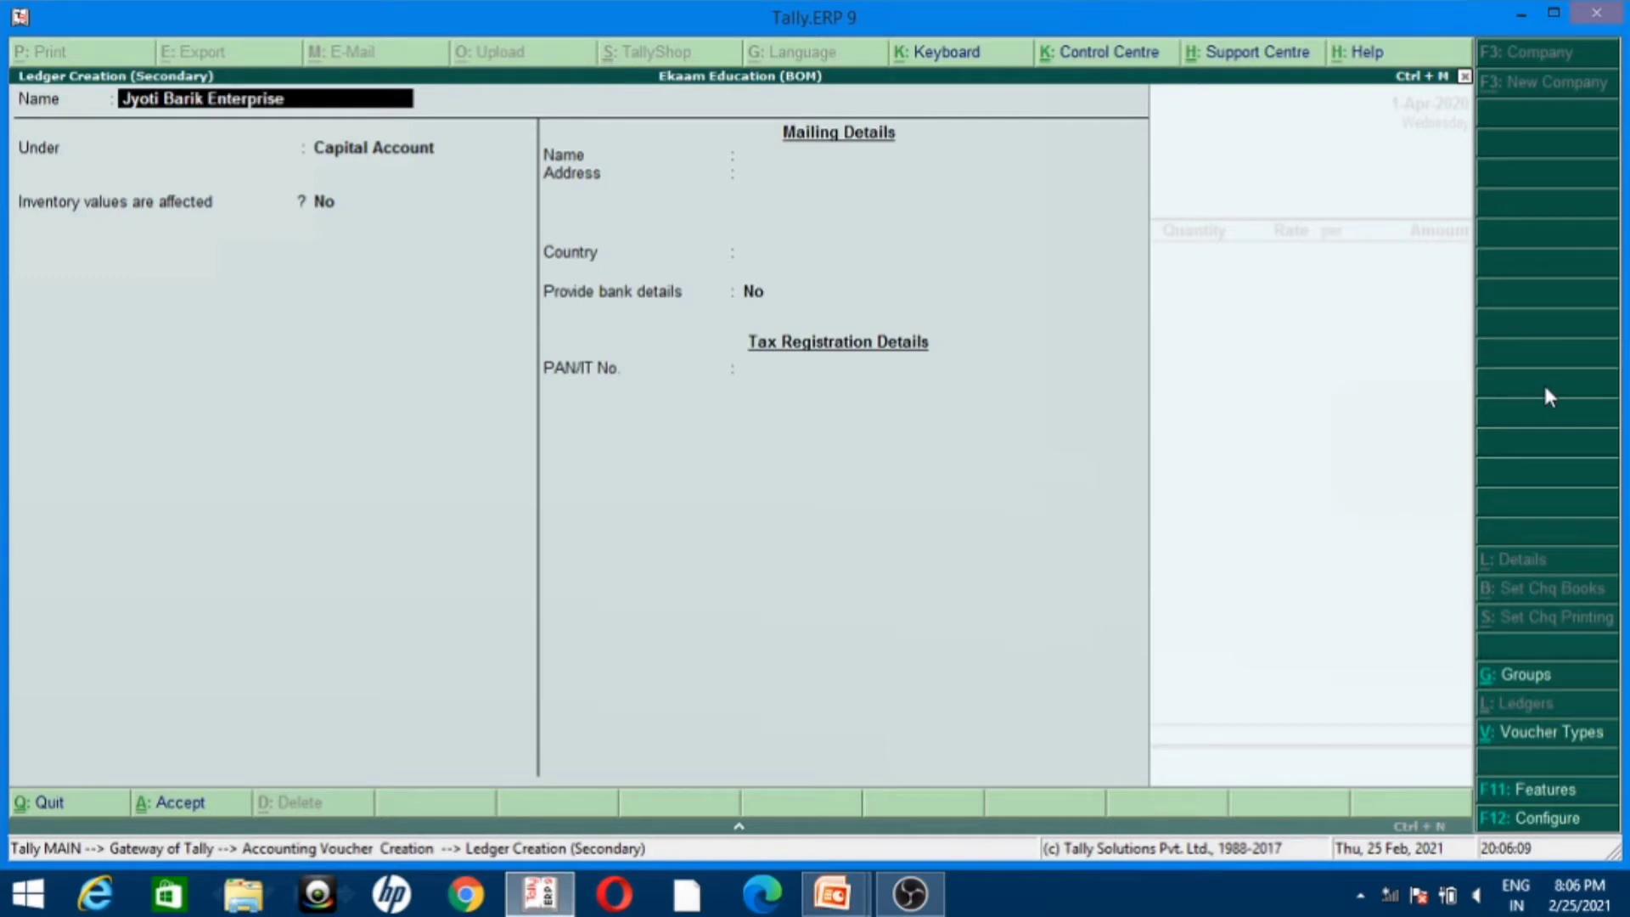
pyautogui.press('Return')
pyautogui.write('Cre')
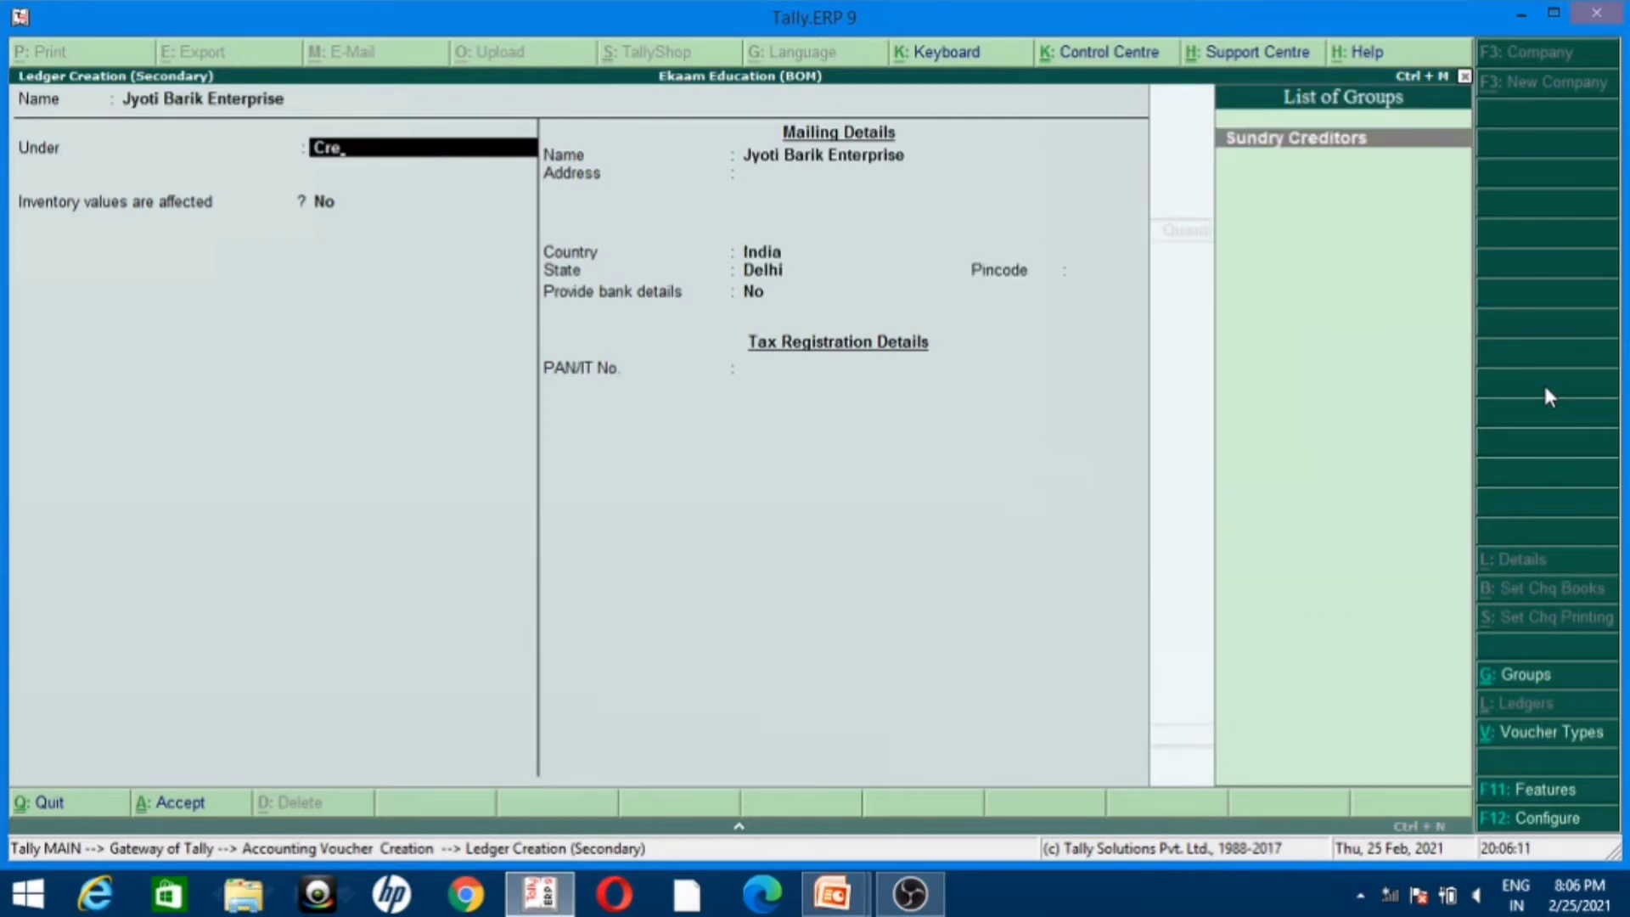
pyautogui.press('Return')
pyautogui.press('Return')
pyautogui.press('Return')
pyautogui.press('Return')
pyautogui.press('Return')
pyautogui.press('Return')
pyautogui.press('Return')
pyautogui.press('Return')
pyautogui.press('Return')
pyautogui.press('Return')
pyautogui.press('Return')
pyautogui.press('Return')
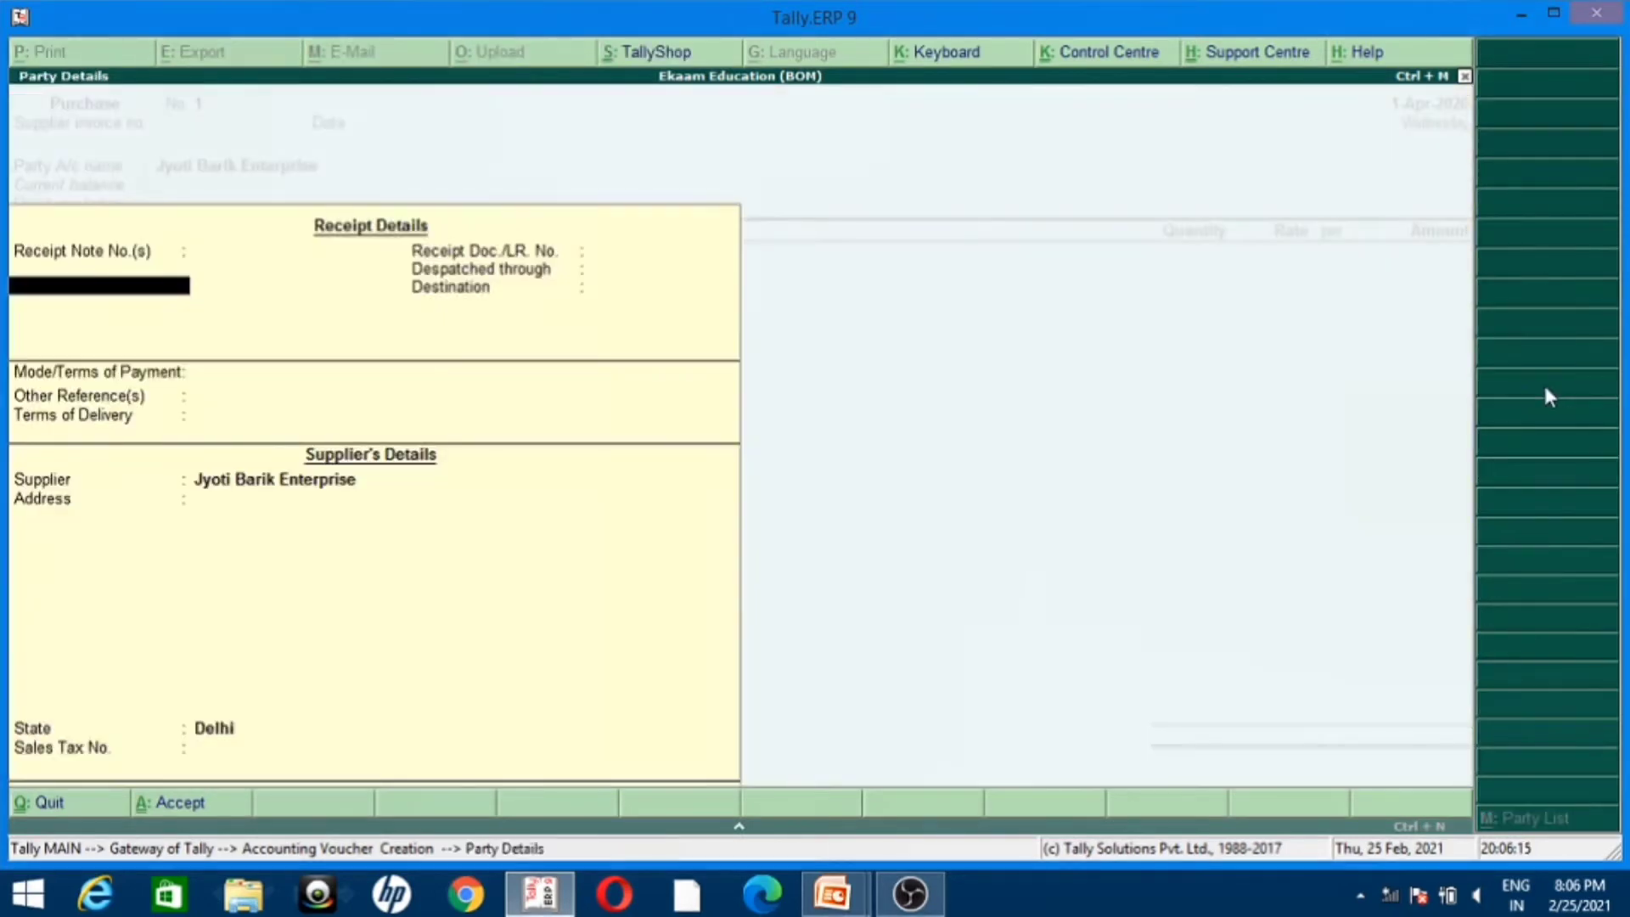
# Step: Save the supplier ledger with its default details and accept the party details without adding receipt information
pyautogui.hotkey('ctrl', 'a')
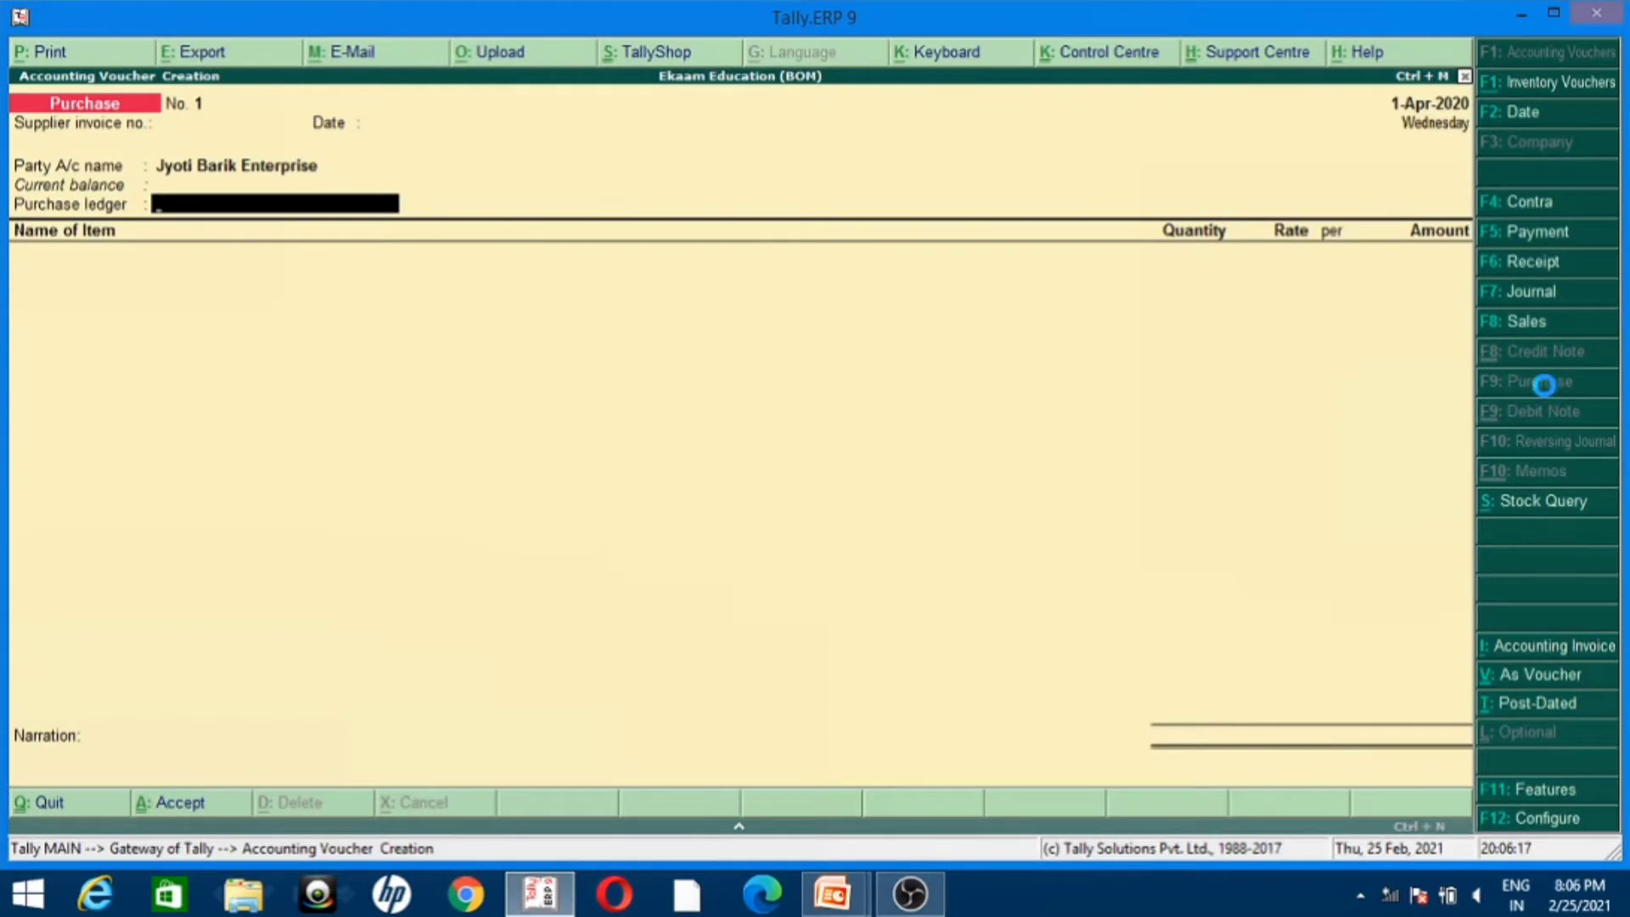
# Step: Create a ledger named Purchase under Purchase Accounts and use it as the voucher's purchase ledger
pyautogui.hotkey('alt', 'c')
pyautogui.write('Purchase')
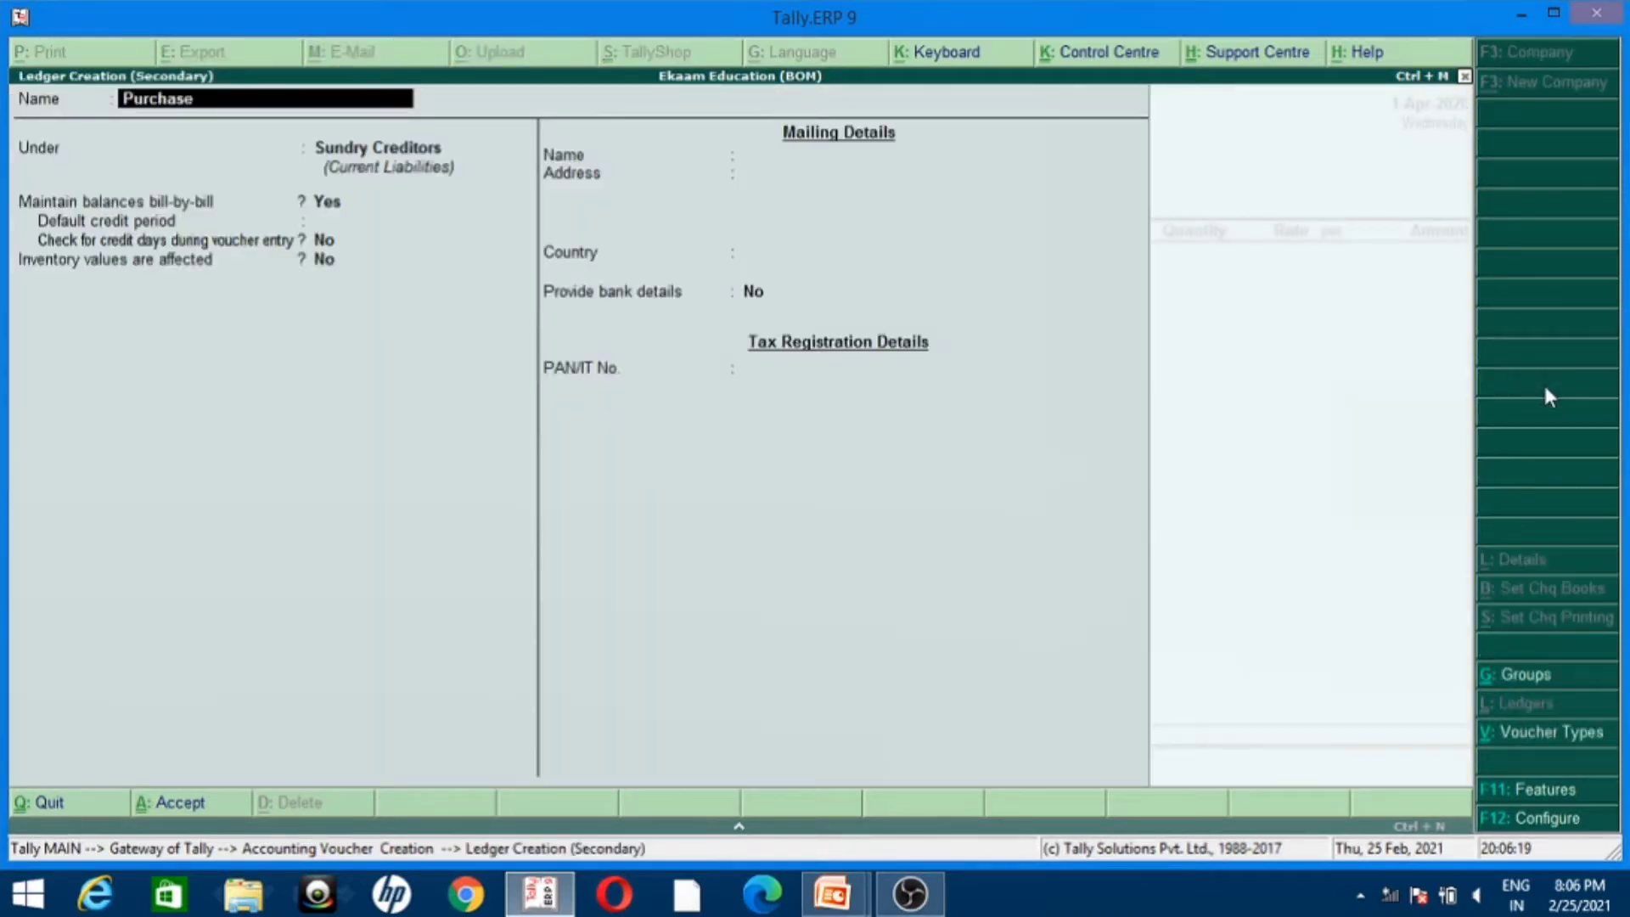
pyautogui.press('Return')
pyautogui.write('Purch')
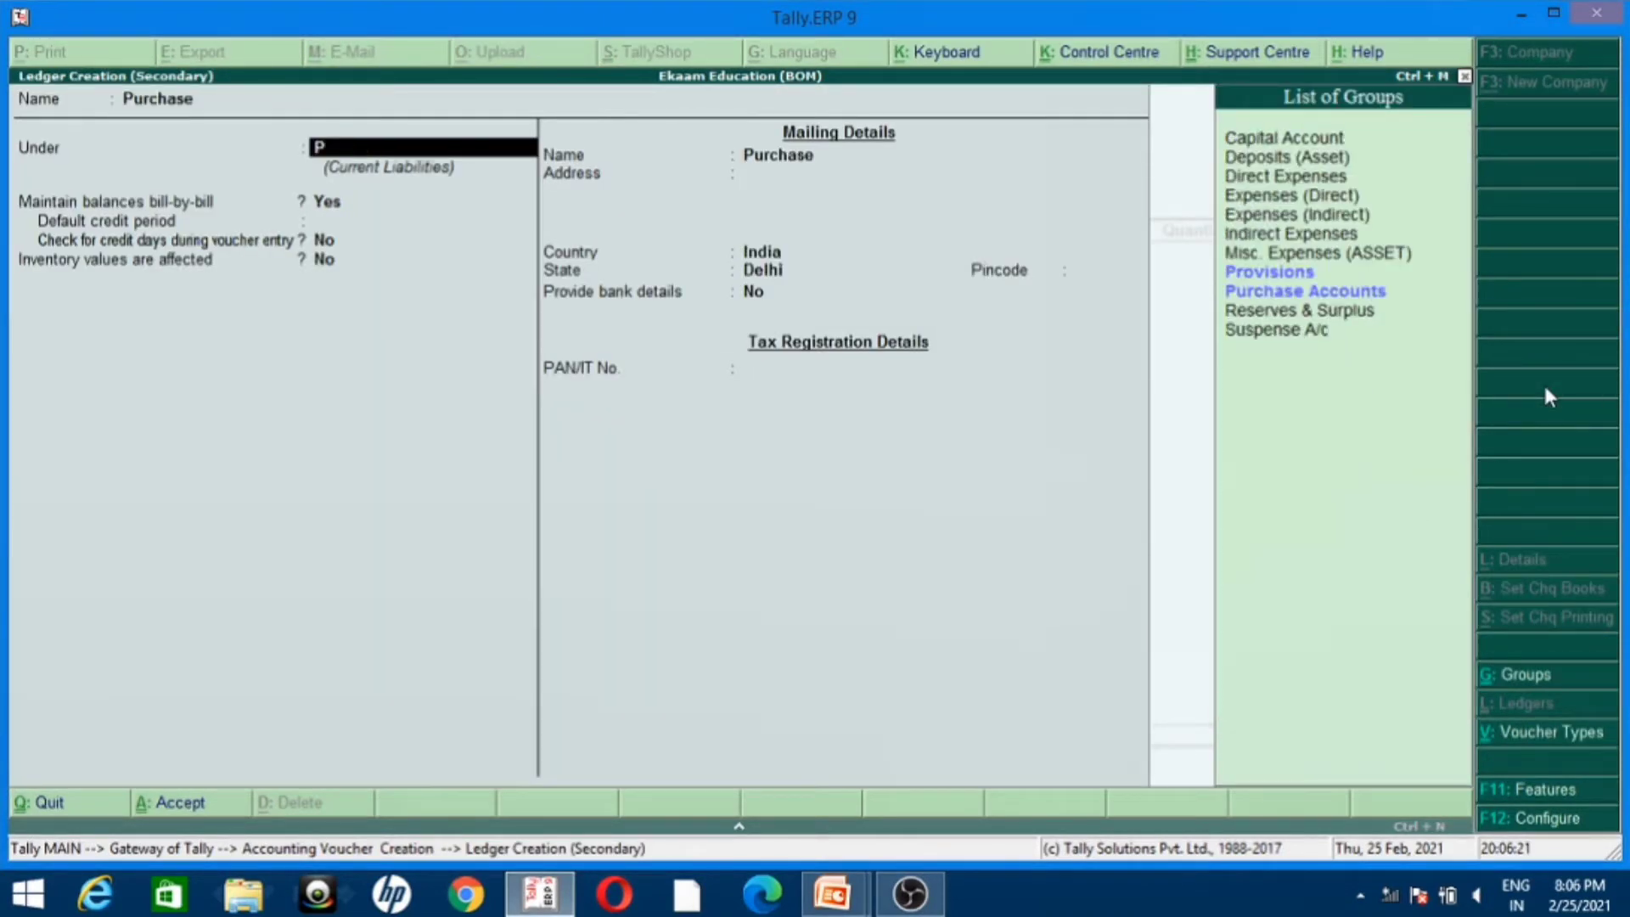
pyautogui.press('Return')
pyautogui.press('Return')
pyautogui.press('Return')
pyautogui.press('Return')
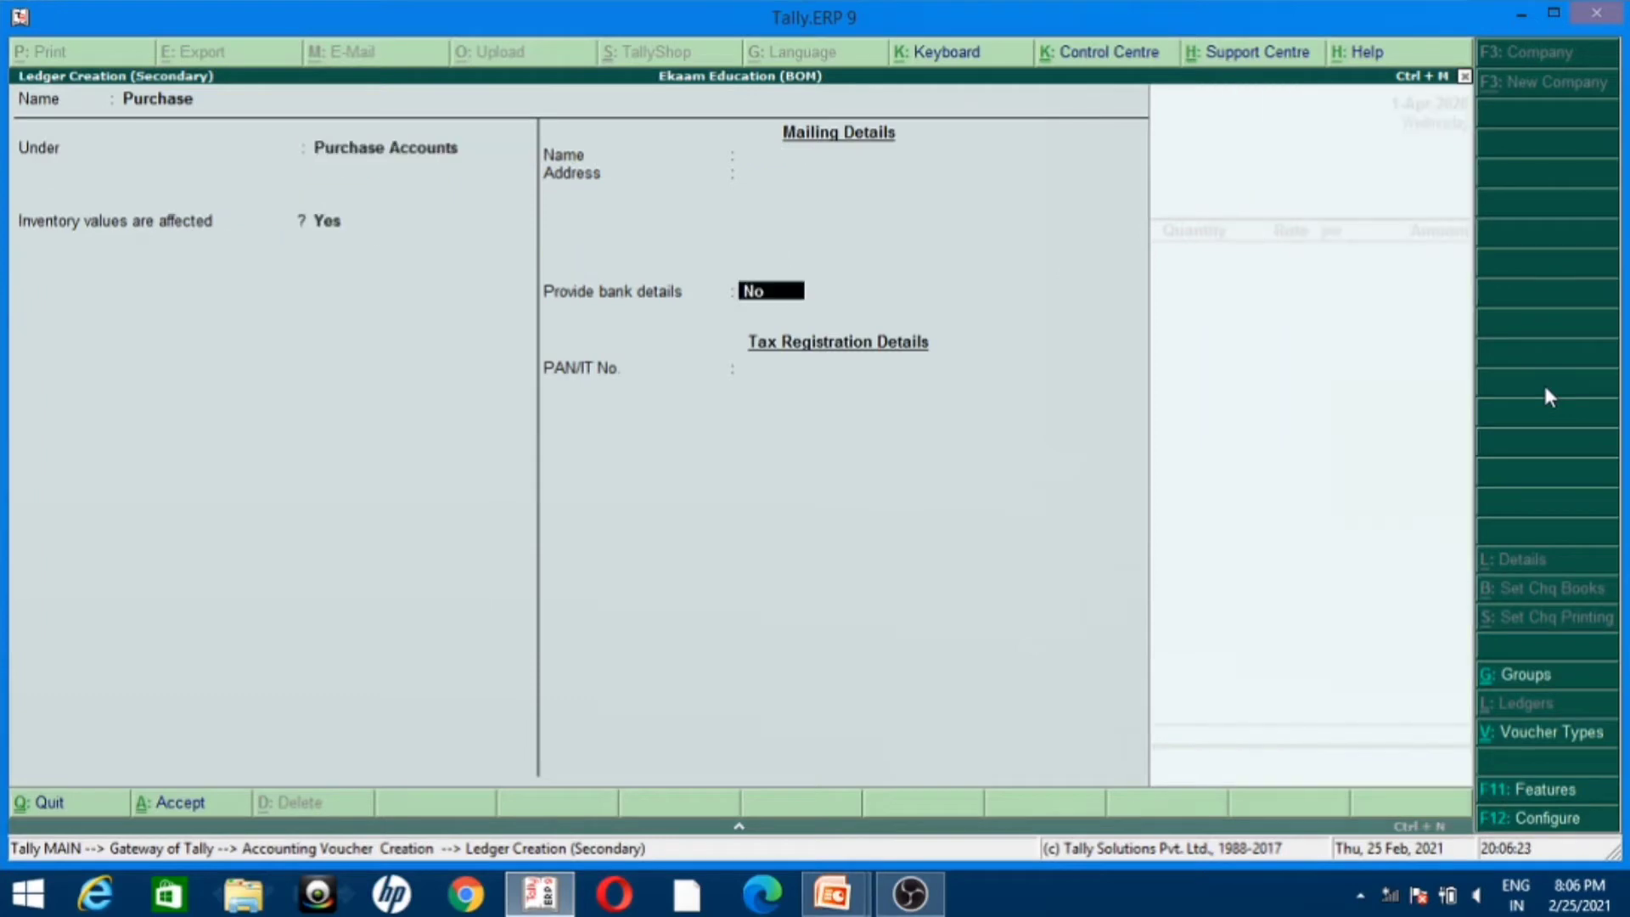
pyautogui.press('Return')
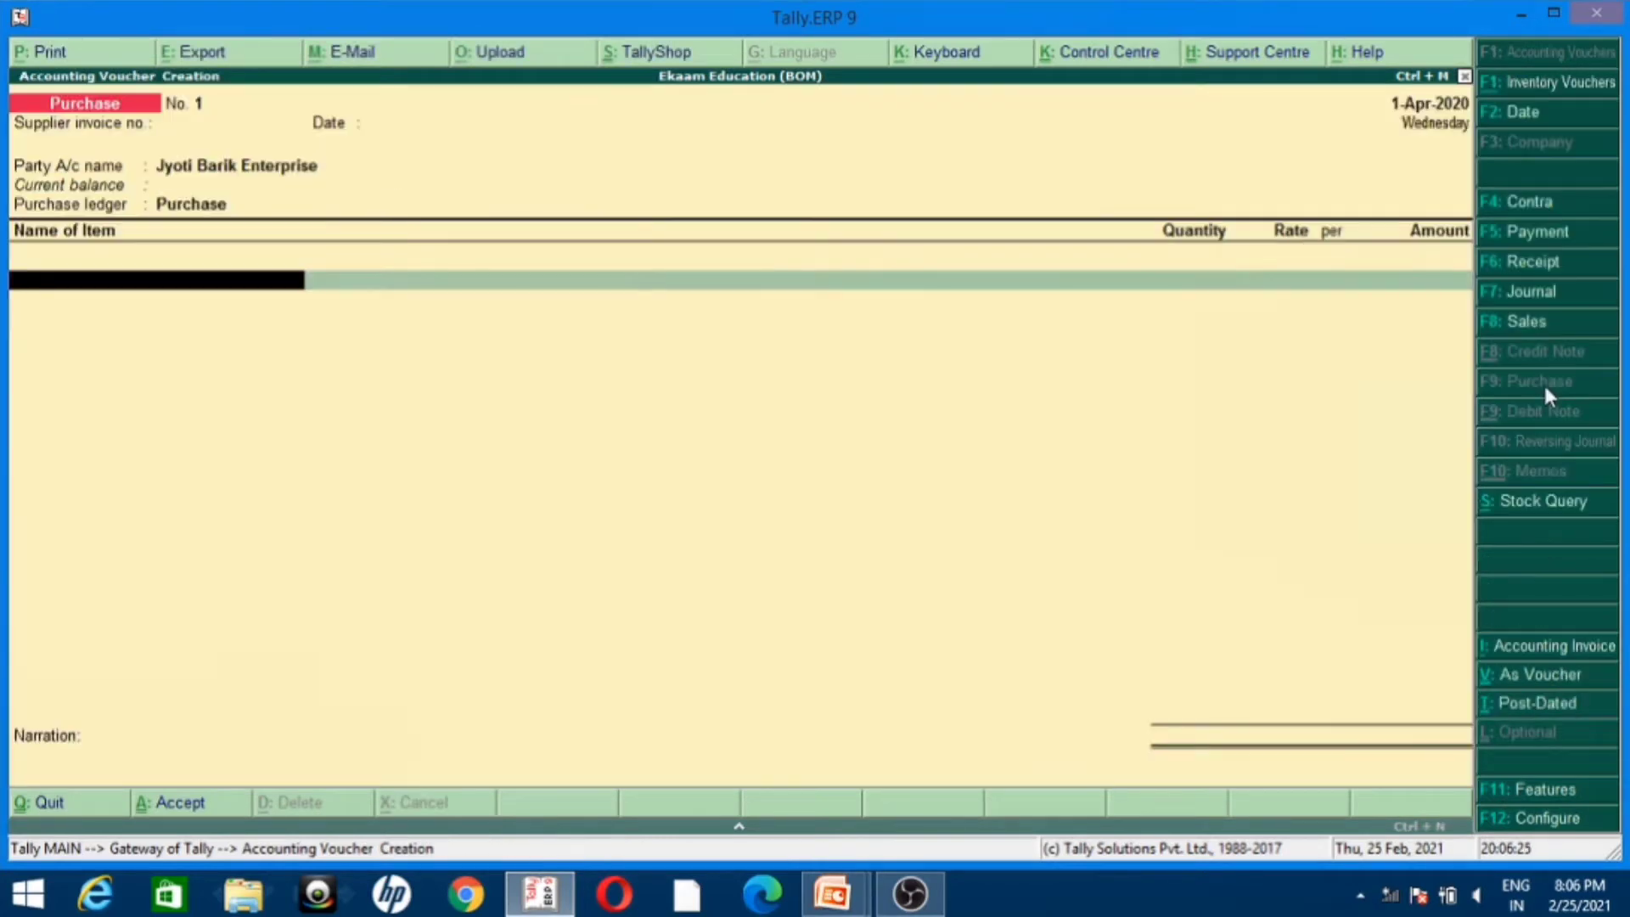
# Step: Start a new stock item named CPU under the Primary group from the voucher's first item line
pyautogui.hotkey('alt', 'c')
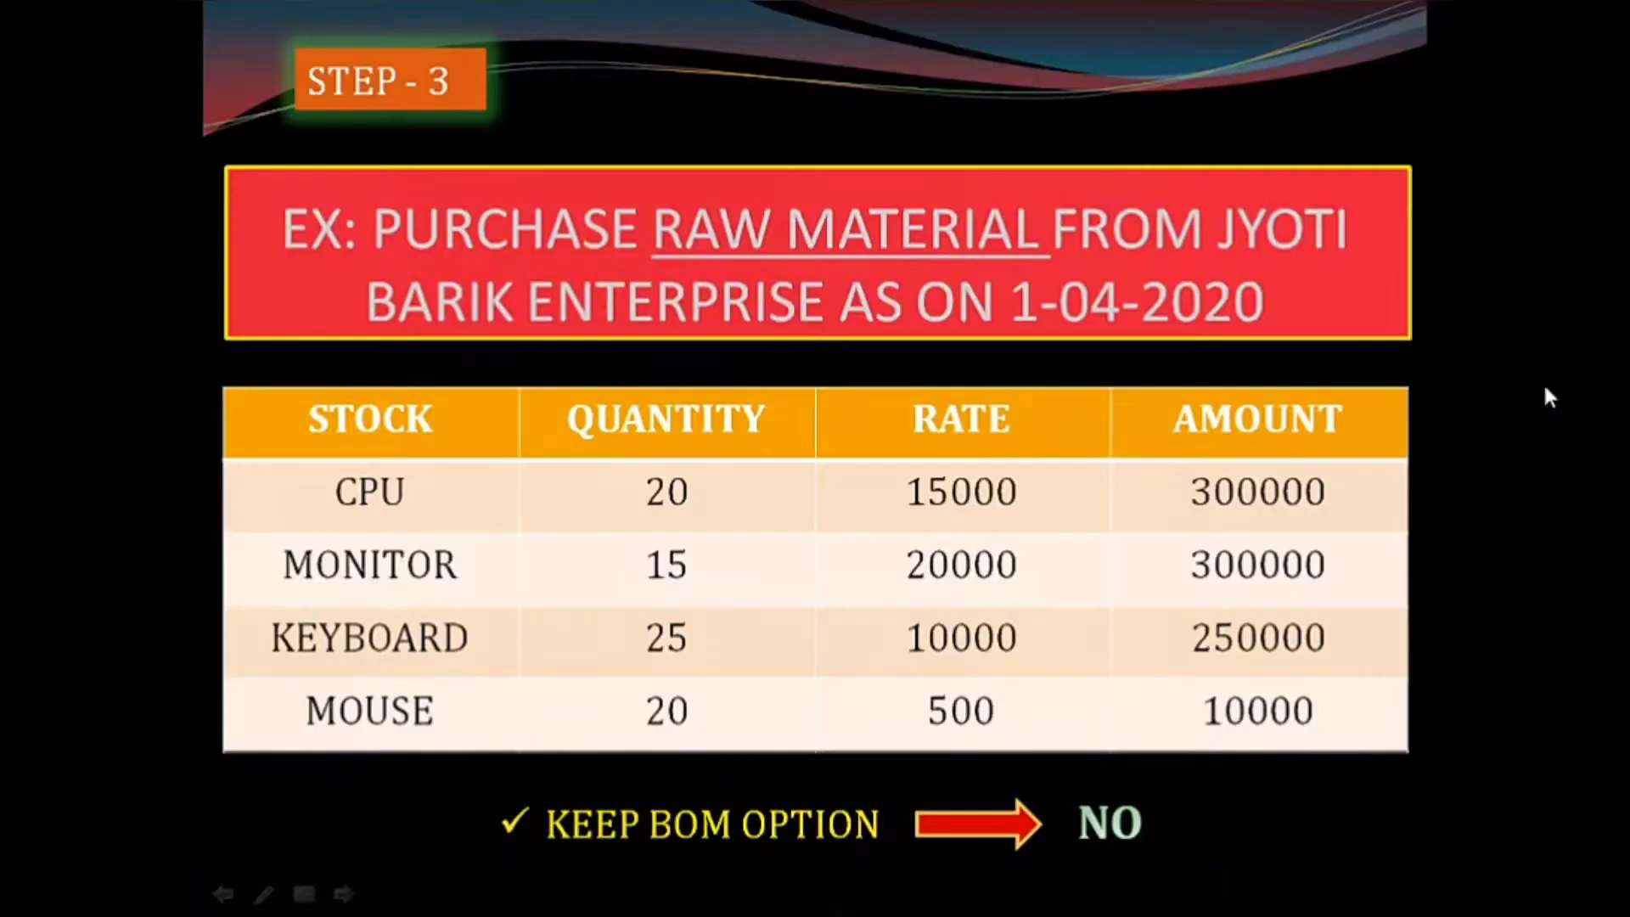
pyautogui.hotkey('alt', 'Tab')
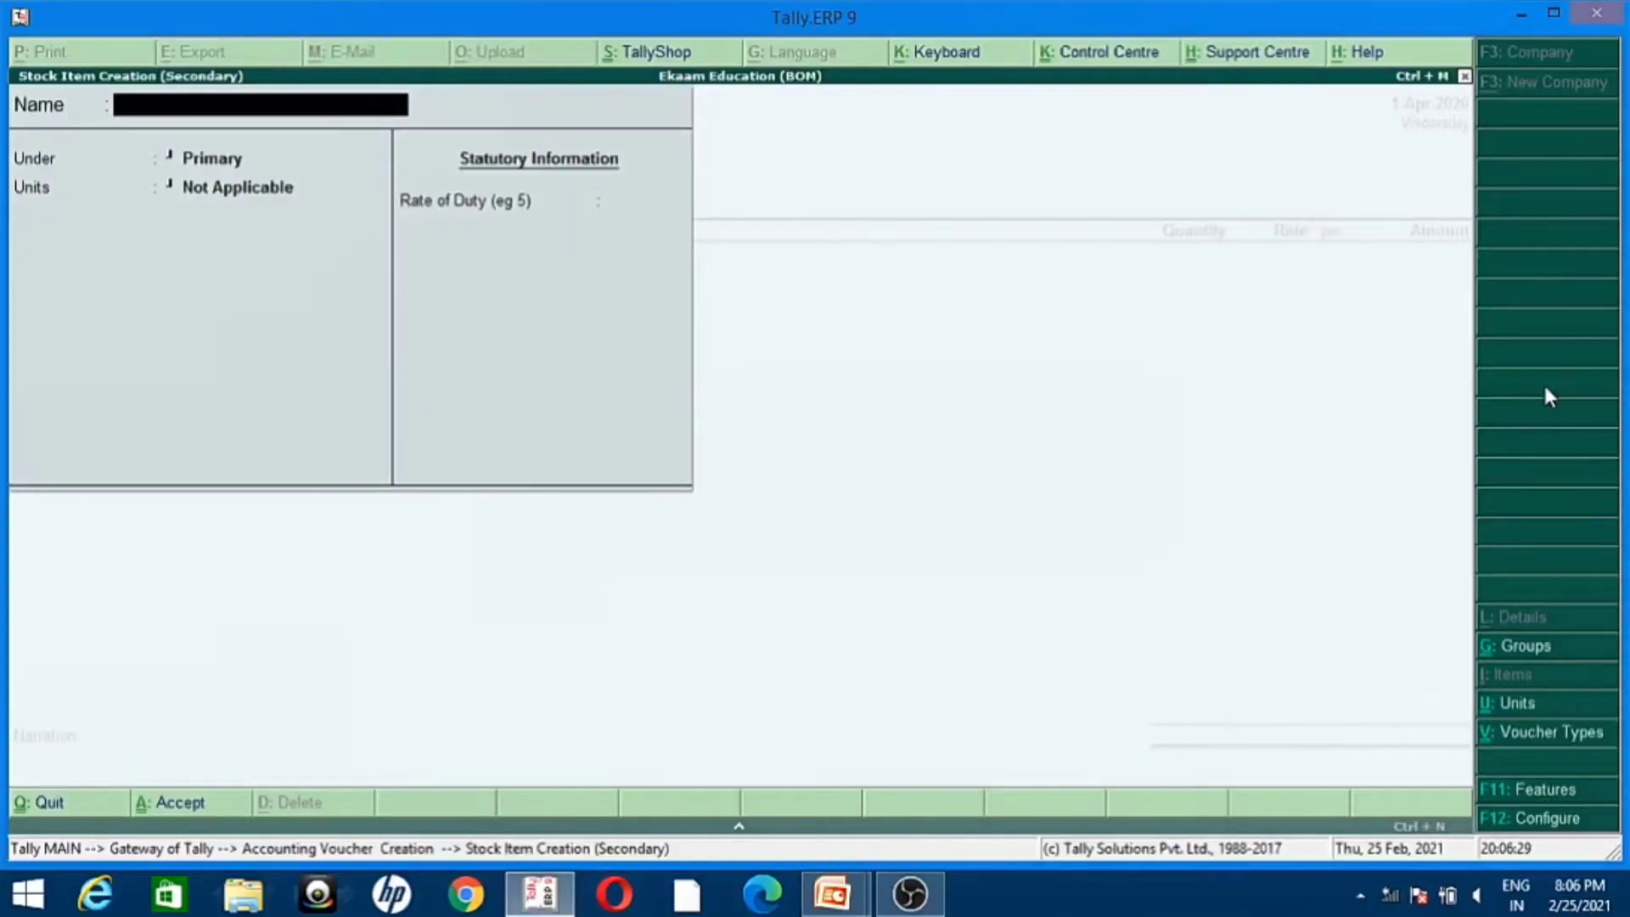
pyautogui.write('CPU')
pyautogui.press('Return')
pyautogui.press('Return')
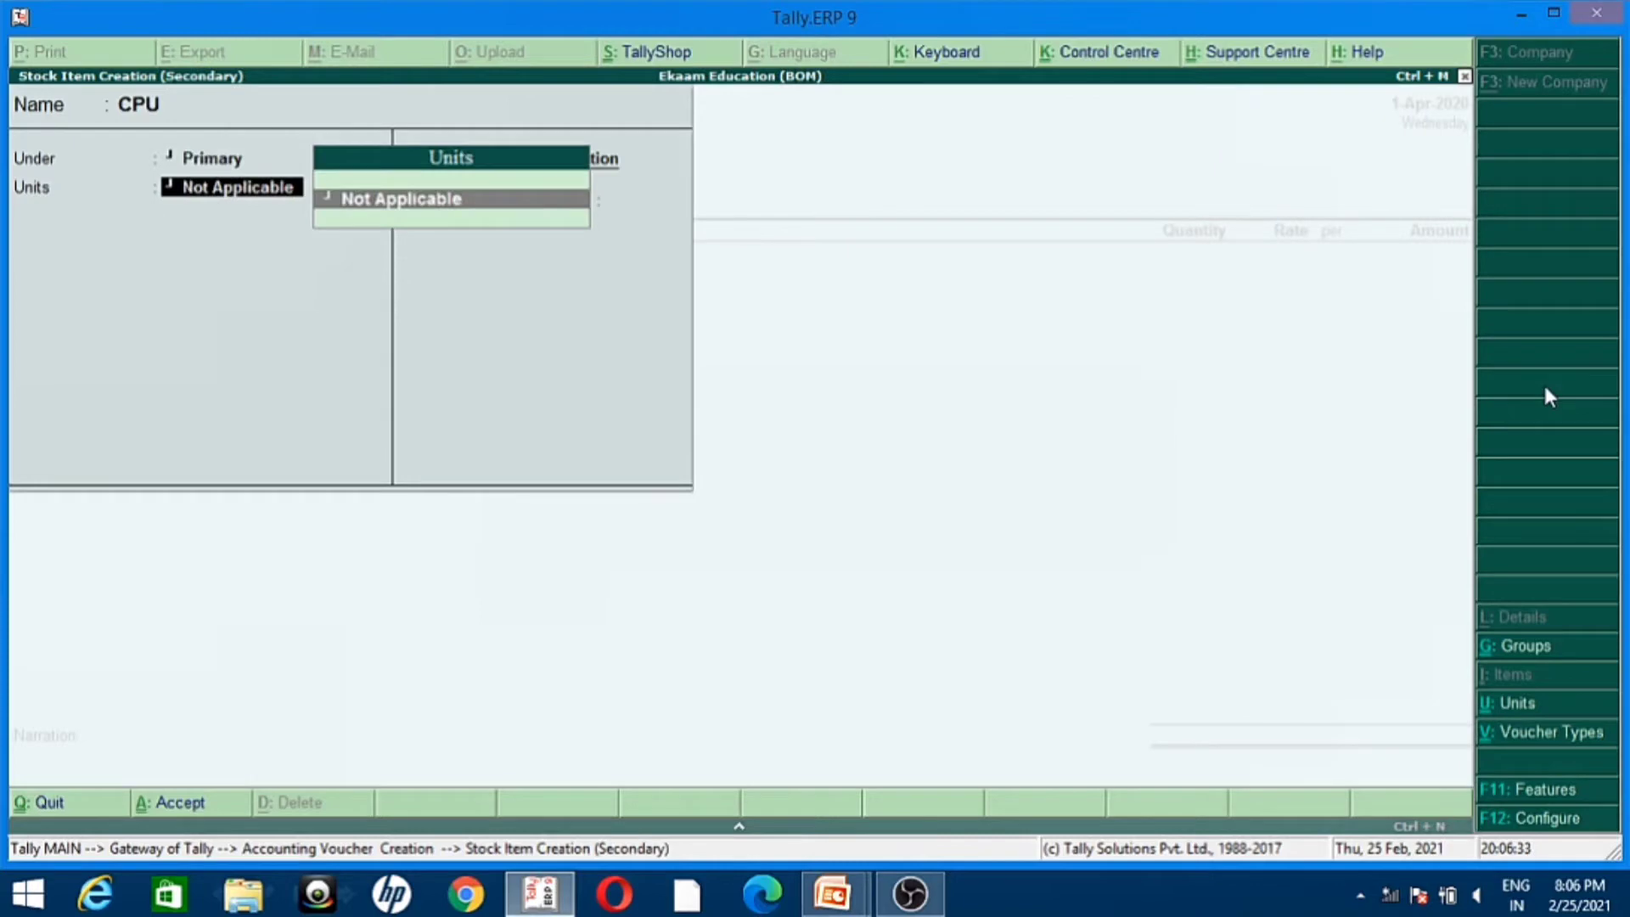
# Step: Create a simple unit with the symbol pcs and assign it to the CPU item
pyautogui.hotkey('alt', 'c')
pyautogui.write('pcs')
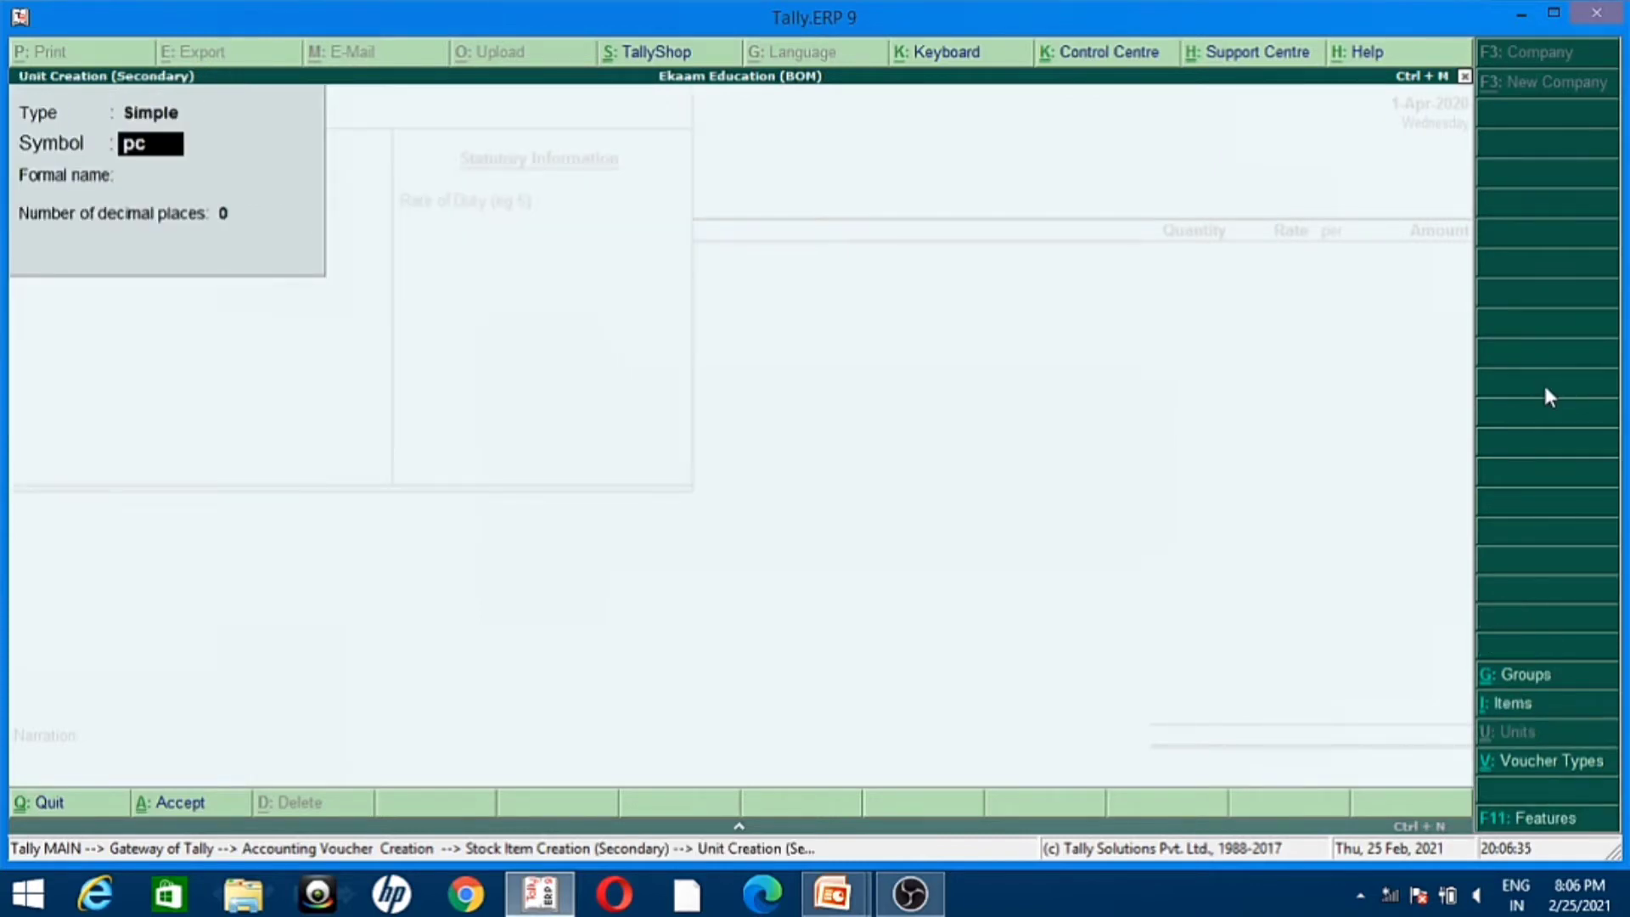
pyautogui.press('Return')
pyautogui.press('Return')
pyautogui.press('Return')
pyautogui.press('Return')
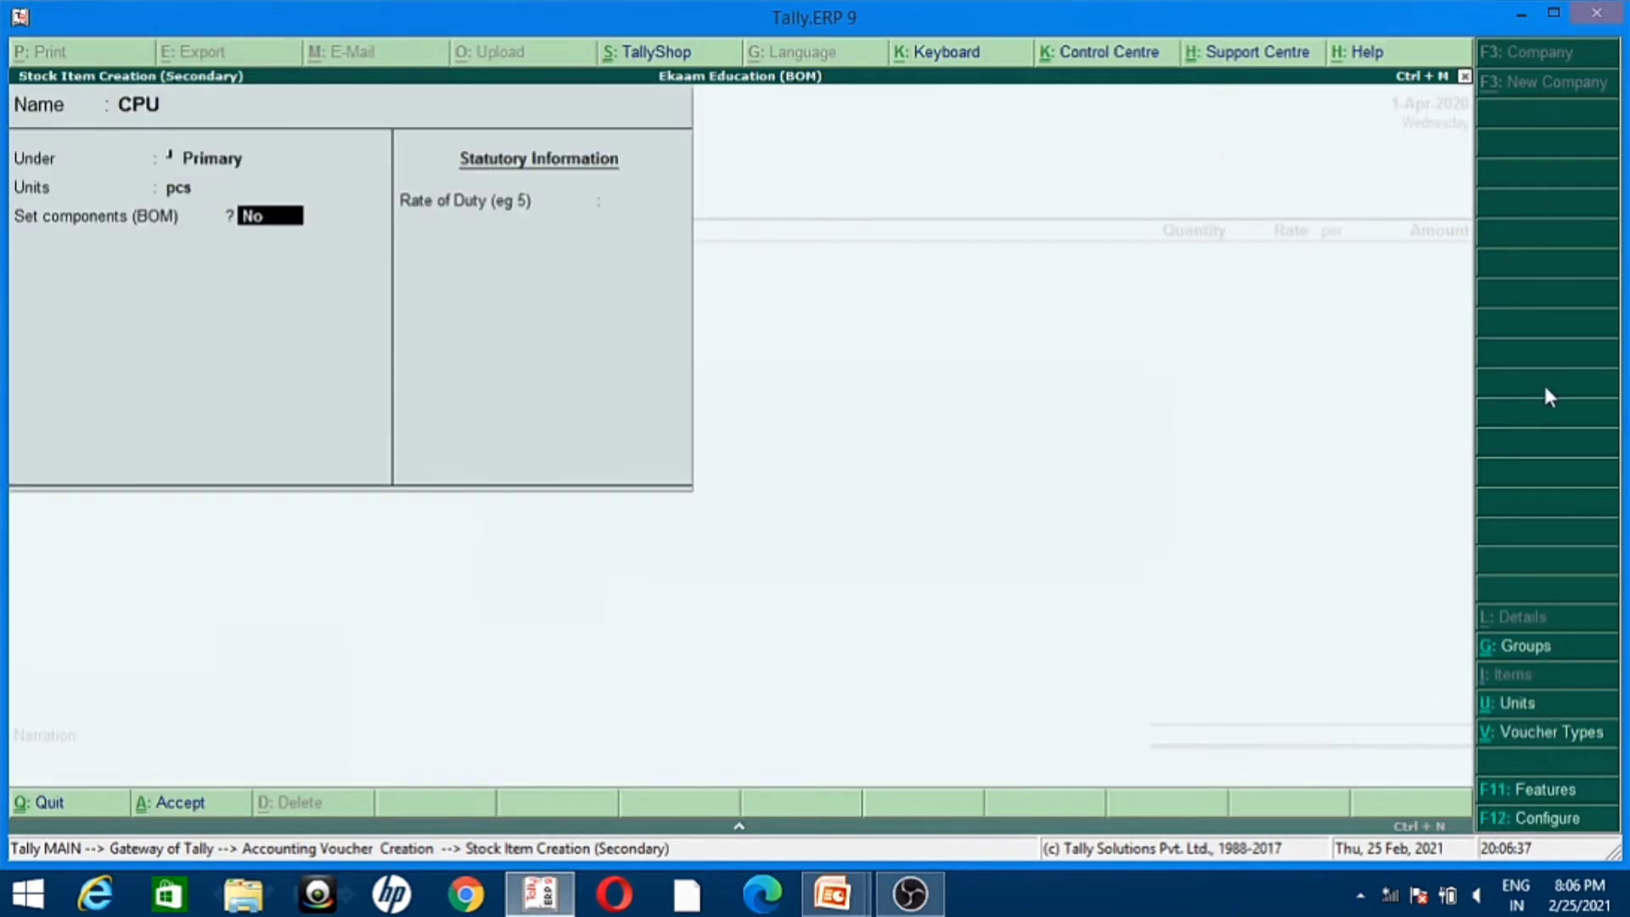
# Step: Keep Set components (BOM) at No for CPU and save the stock item into the voucher
pyautogui.press('Return')
pyautogui.press('Return')
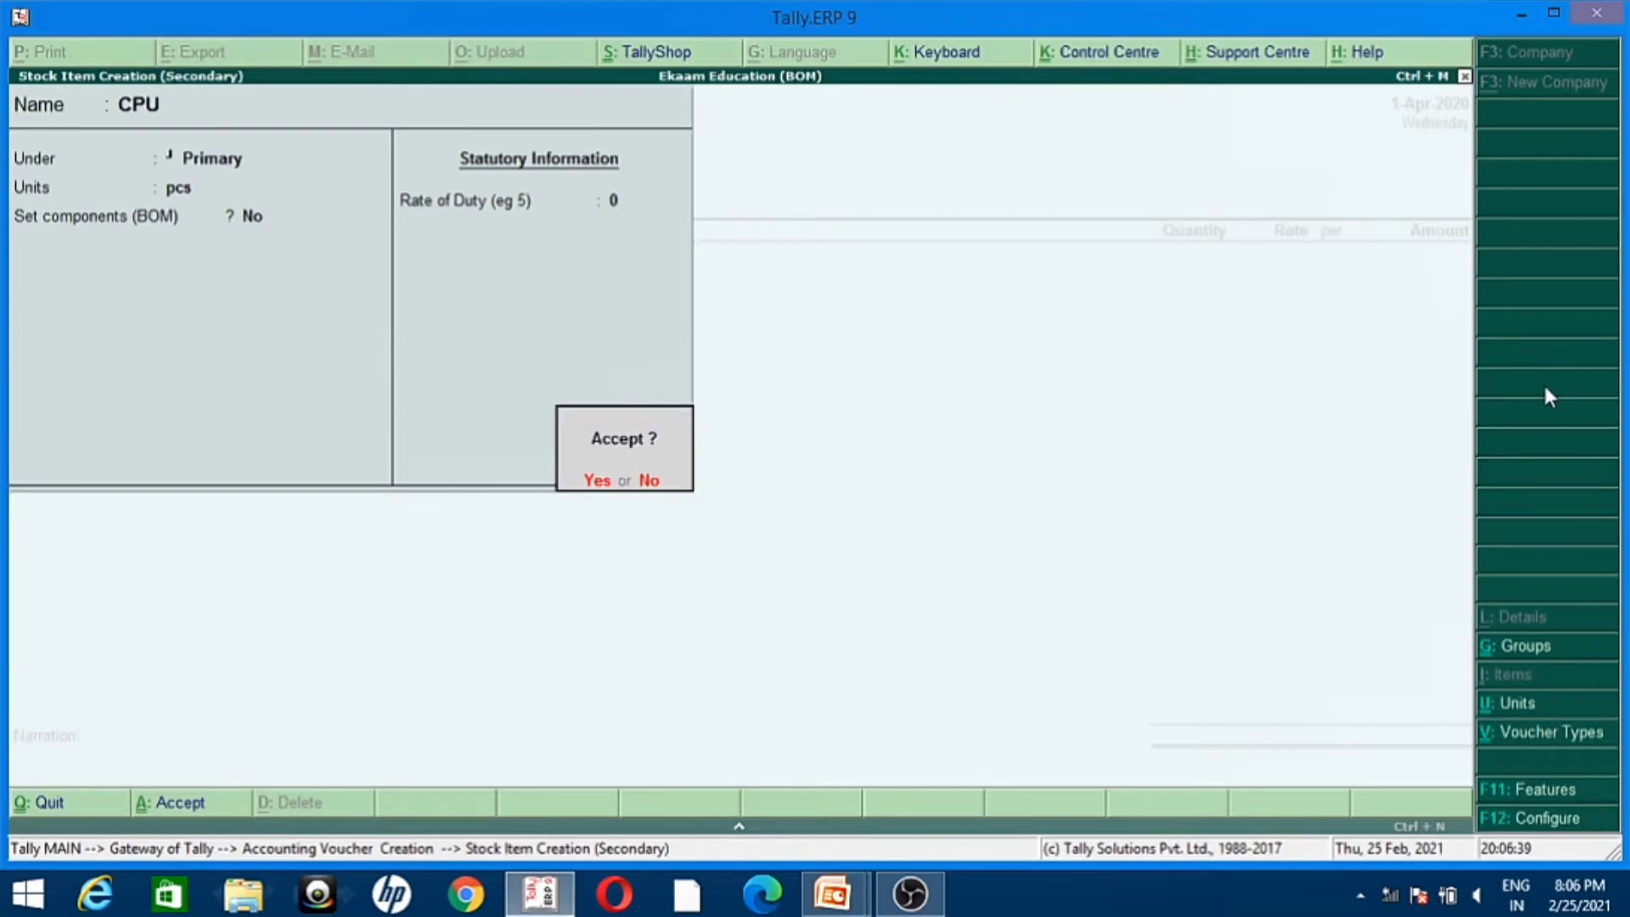
pyautogui.hotkey('alt', 'Tab')
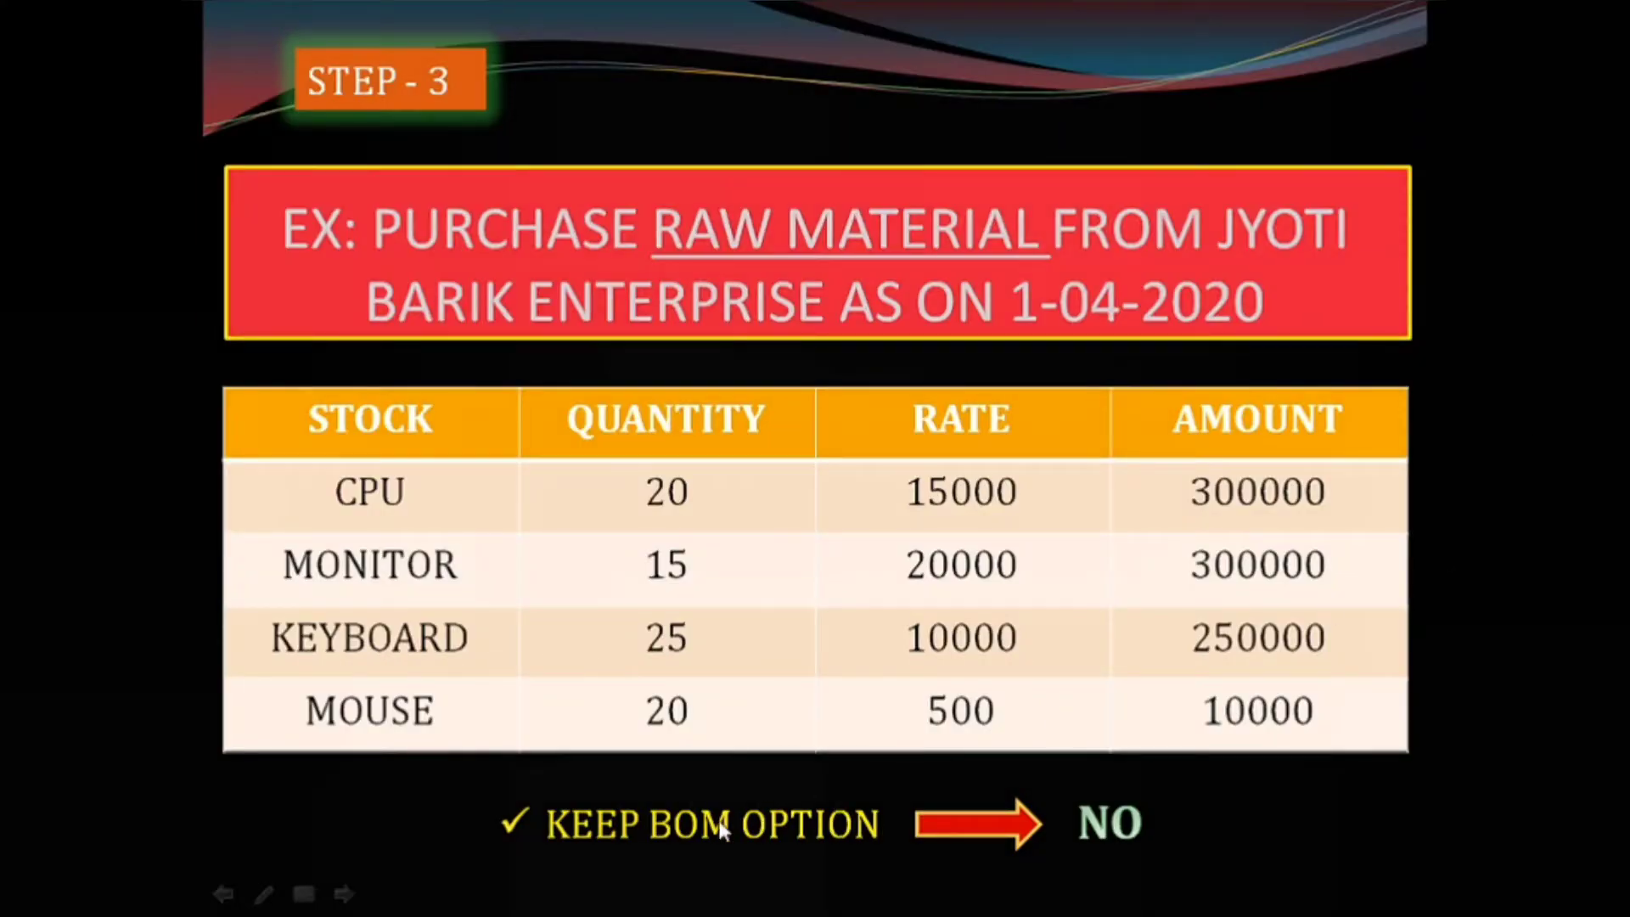
pyautogui.hotkey('alt', 'Tab')
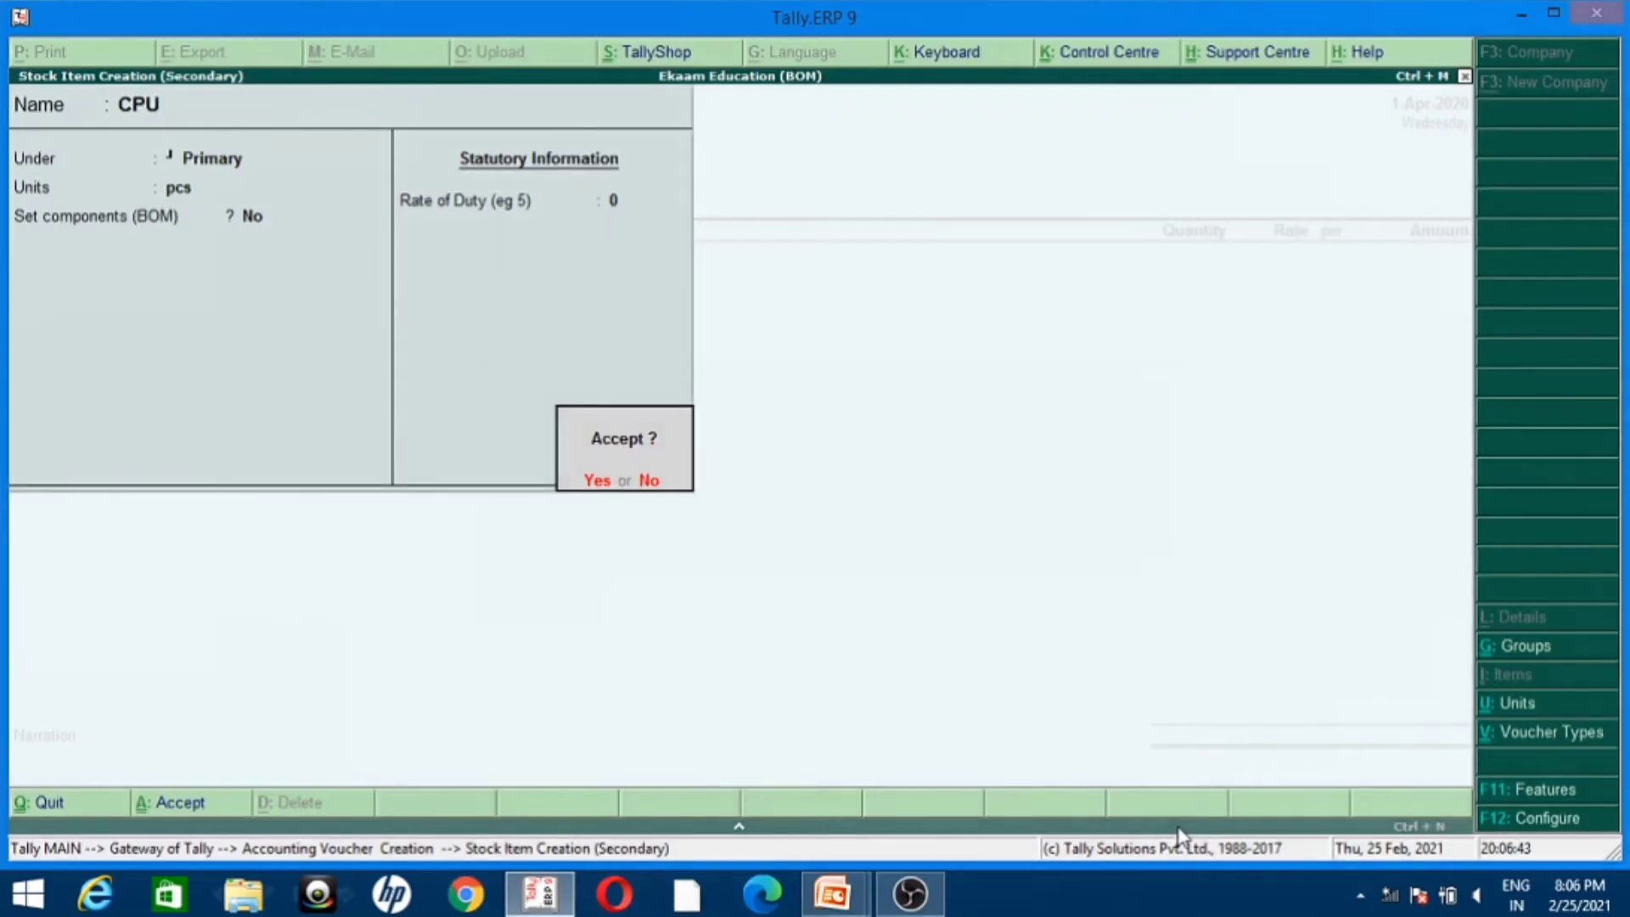
pyautogui.press('BackSpace')
pyautogui.press('BackSpace')
pyautogui.press('Return')
pyautogui.press('Return')
pyautogui.press('Return')
# Step: Enter a quantity of 20 pcs at a rate of 15,000 for CPU and accept the line amount
pyautogui.press('Return')
pyautogui.press('Return')
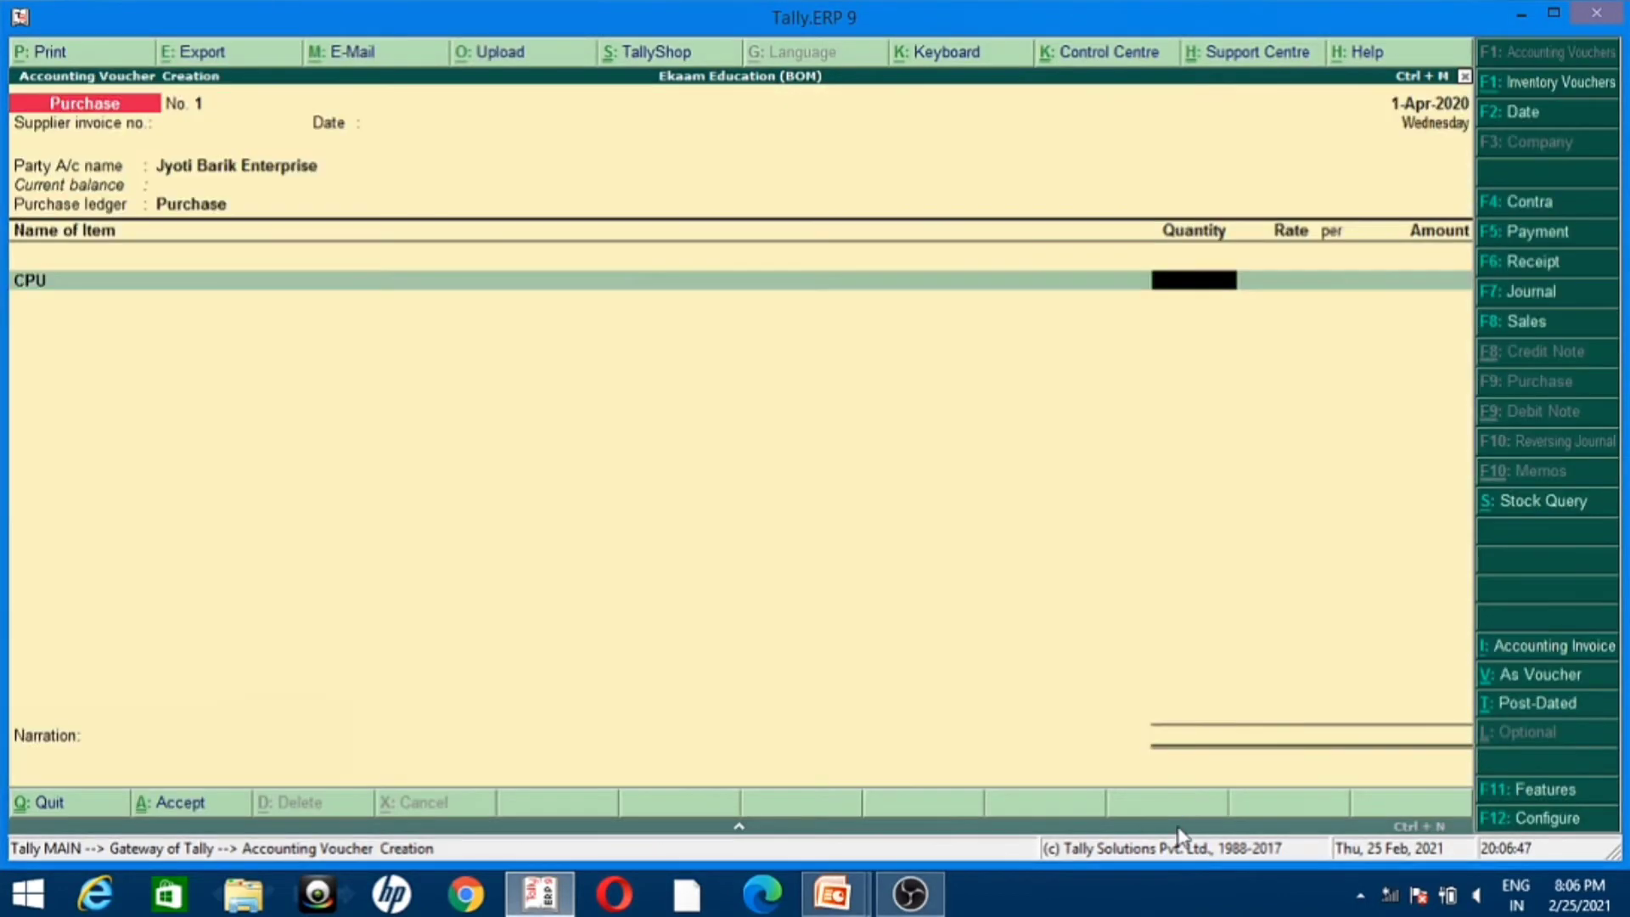
pyautogui.hotkey('alt', 'Tab')
pyautogui.hotkey('alt', 'Tab')
pyautogui.write('20')
pyautogui.press('Return')
pyautogui.write('1')
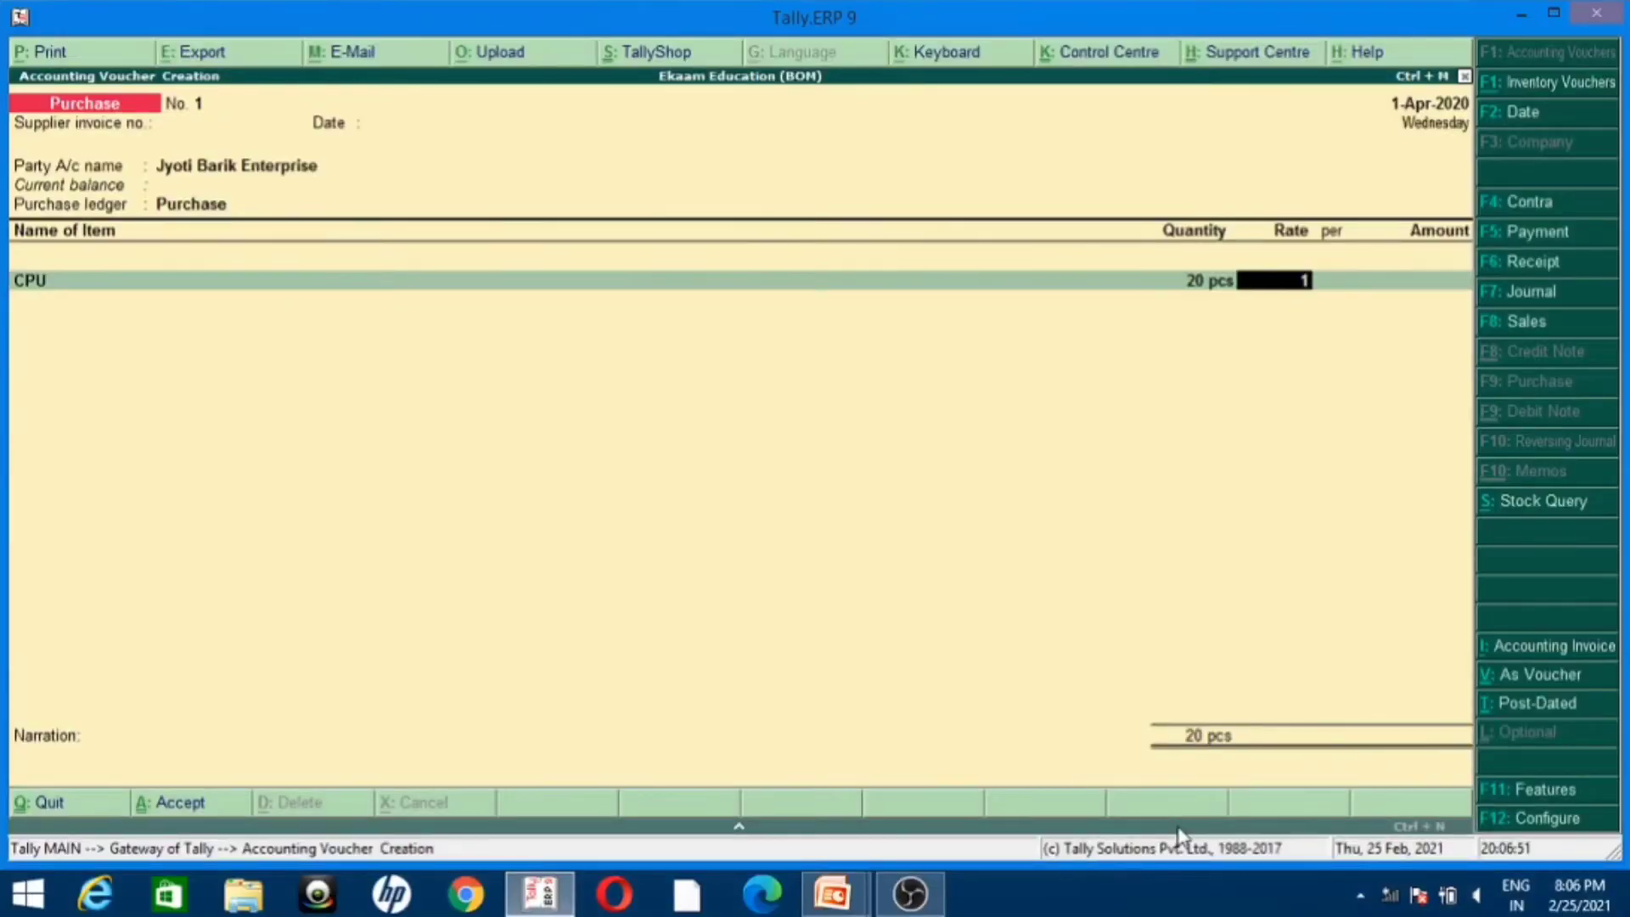
pyautogui.write('5,000')
pyautogui.press('Return')
pyautogui.press('Return')
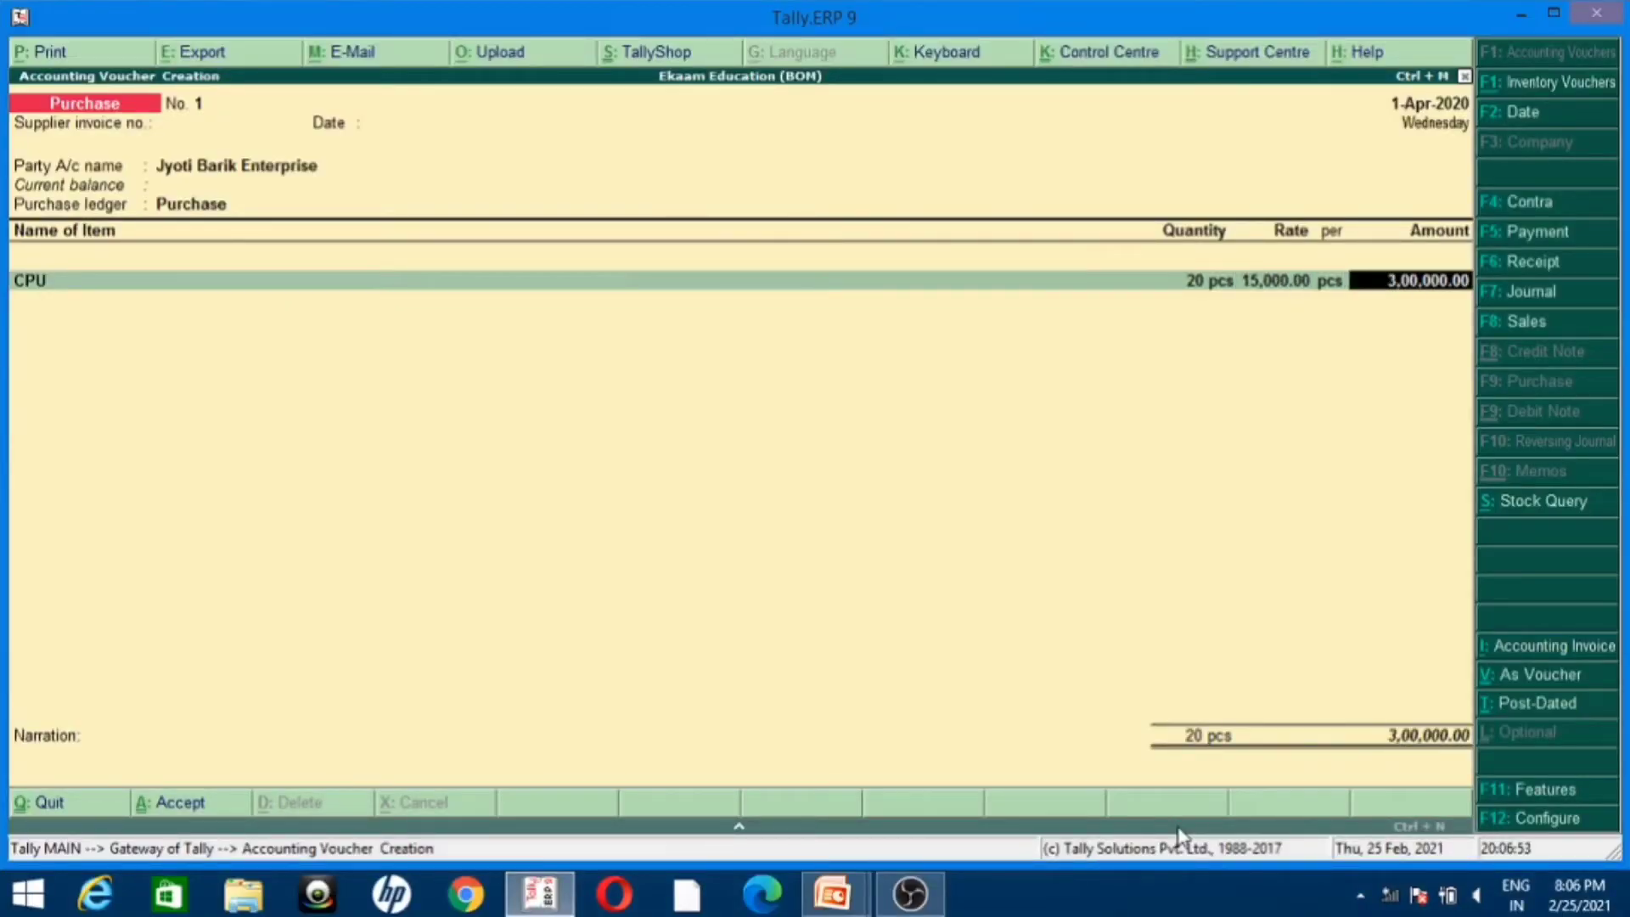
pyautogui.press('Return')
# Step: Create a stock item named Monitor under Primary with unit pcs and BOM components set to No
pyautogui.hotkey('alt', 'Tab')
pyautogui.hotkey('alt', 'Tab')
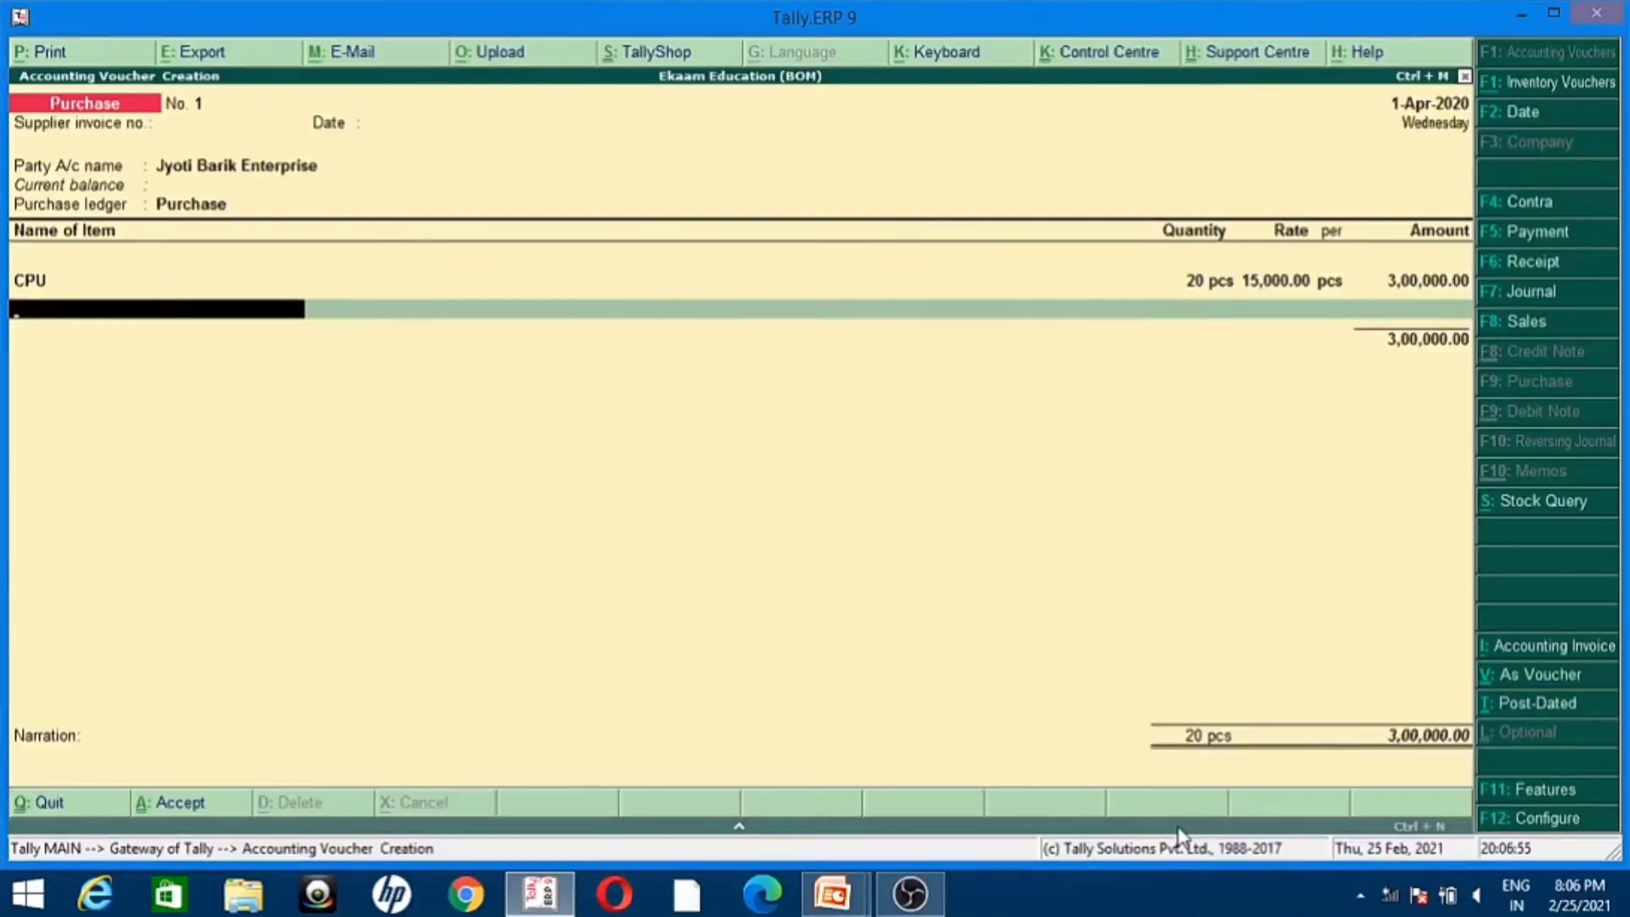
pyautogui.hotkey('alt', 'c')
pyautogui.write('Monitor')
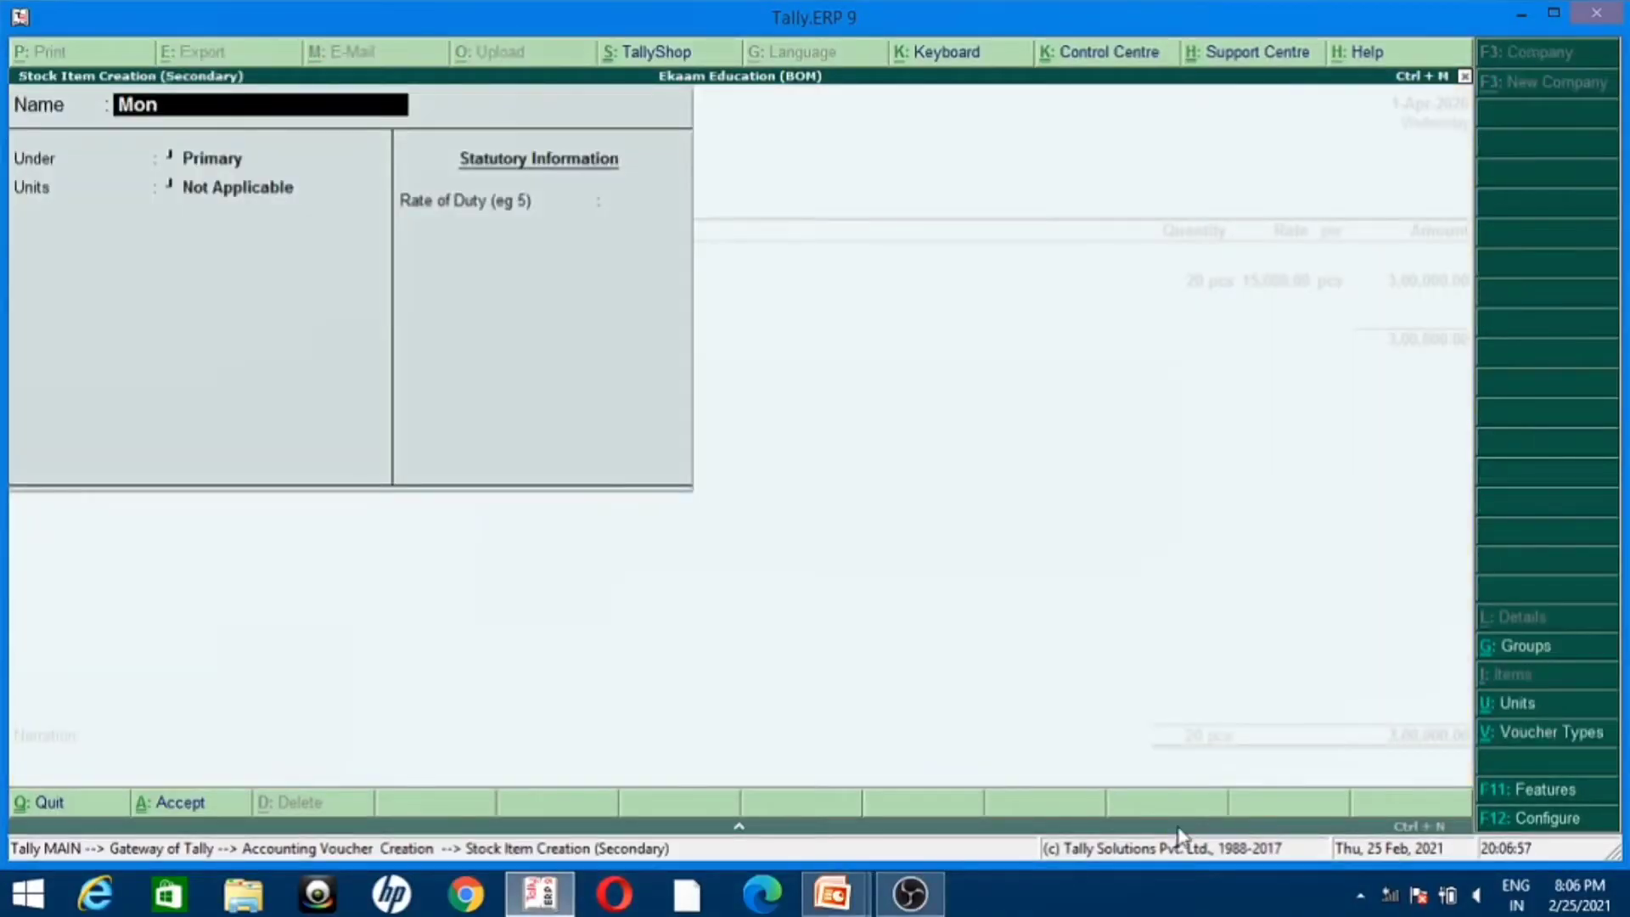
pyautogui.press('Return')
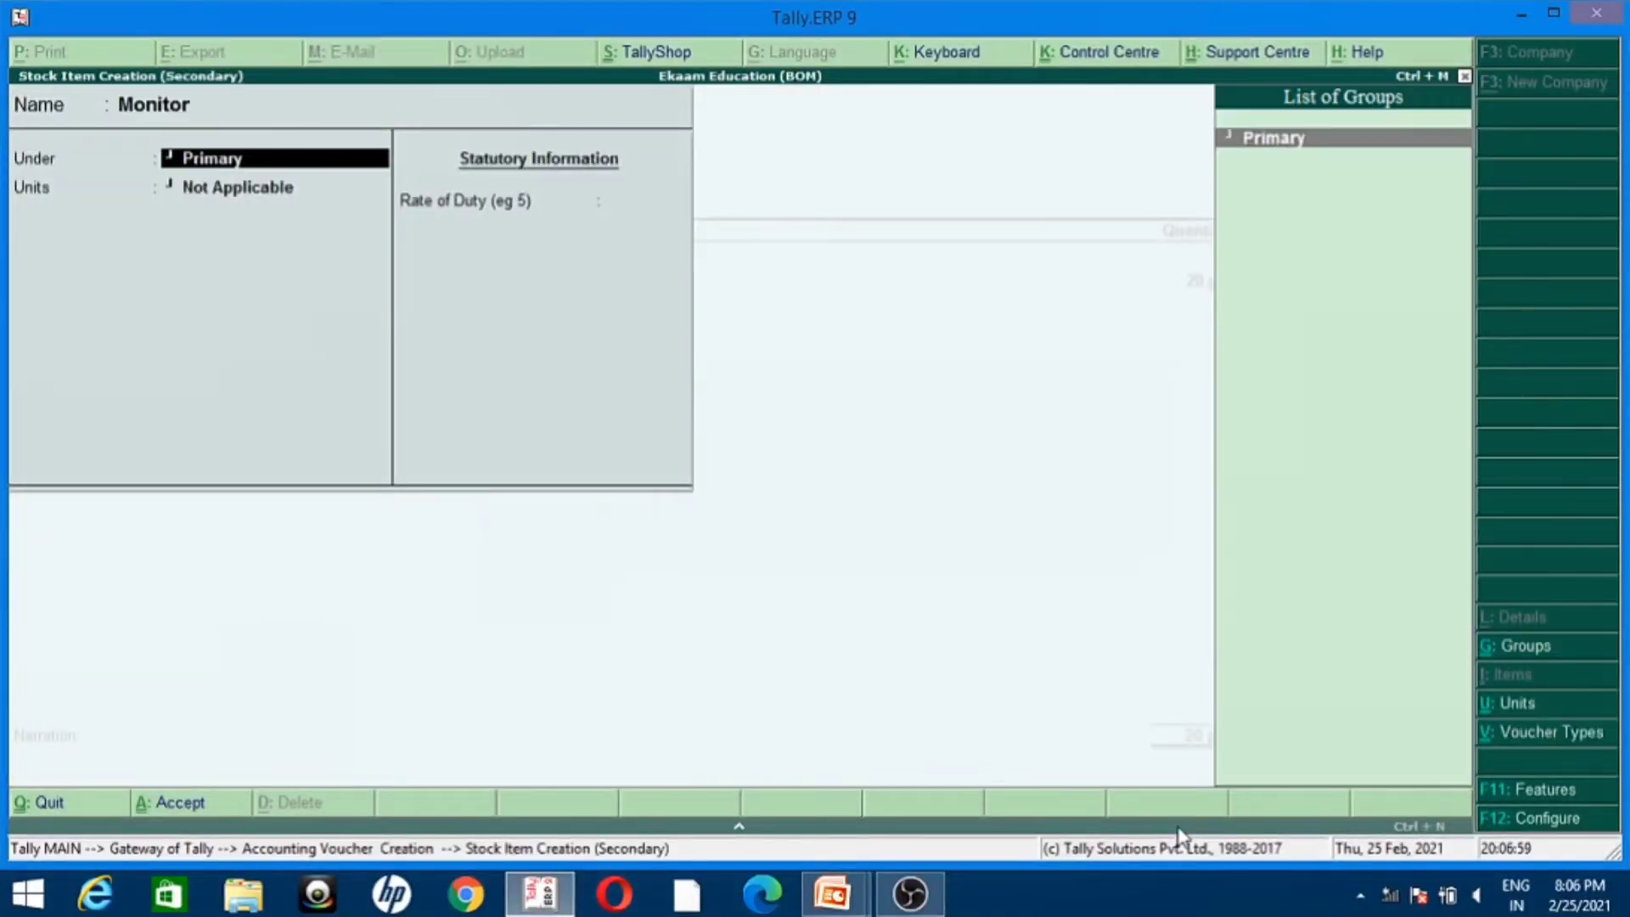
pyautogui.press('Return')
pyautogui.press('Down')
pyautogui.press('Return')
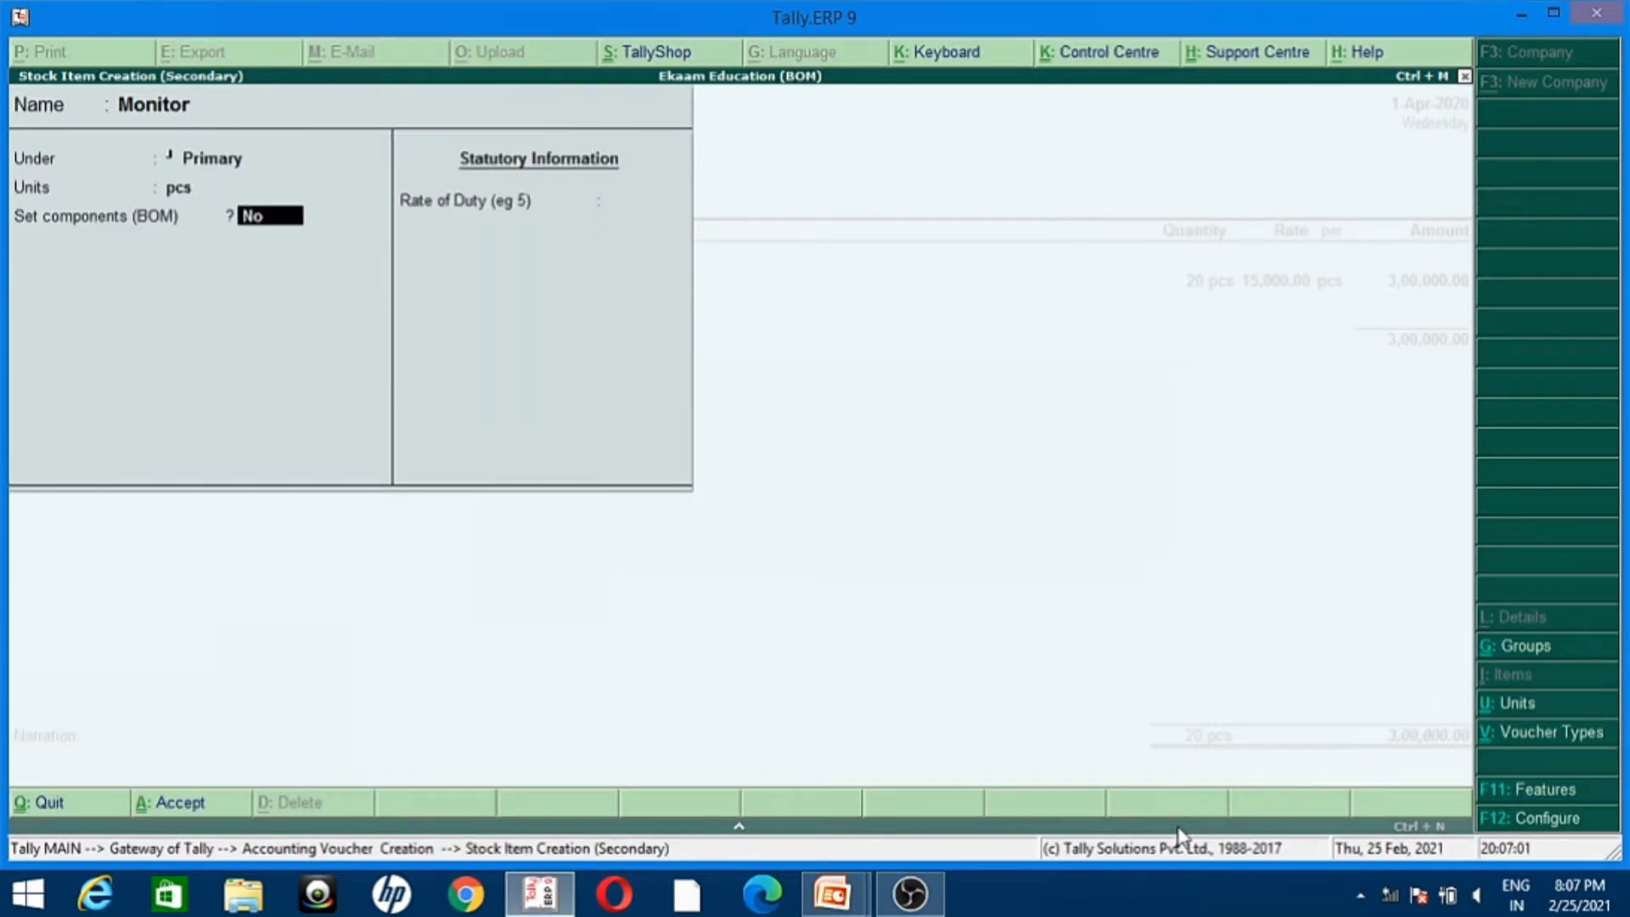
pyautogui.press('Return')
pyautogui.press('Return')
pyautogui.press('Return')
pyautogui.press('Return')
pyautogui.press('Return')
# Step: Enter a quantity of 15 pcs at a rate of 20,000 for Monitor and accept the line amount
pyautogui.hotkey('alt', 'Tab')
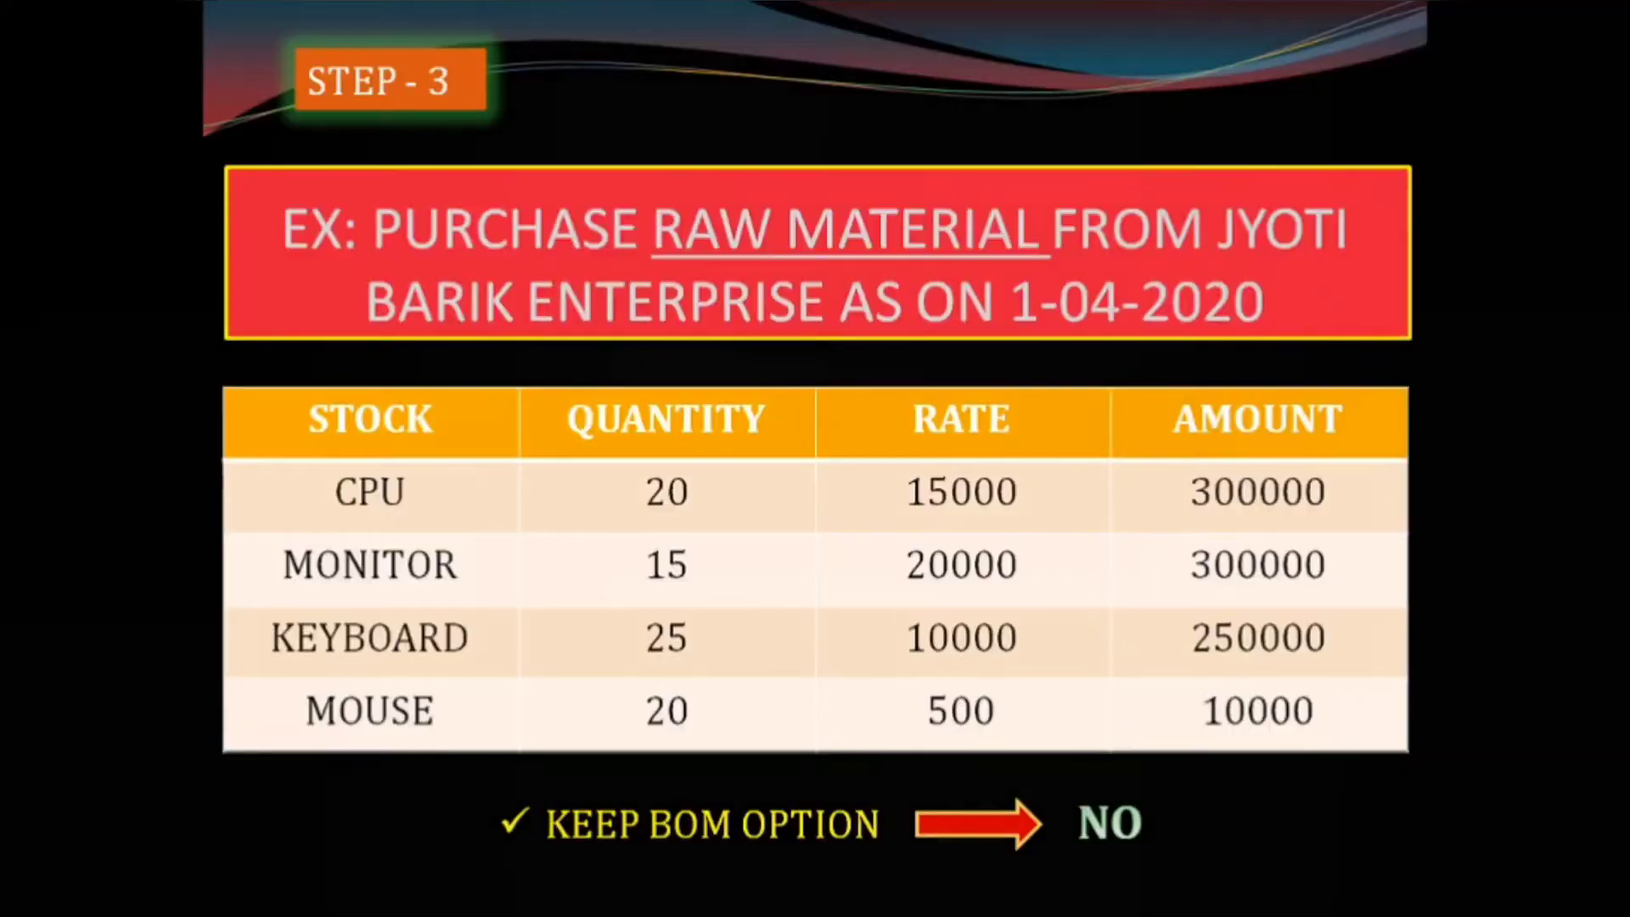
pyautogui.hotkey('alt', 'Tab')
pyautogui.write('15')
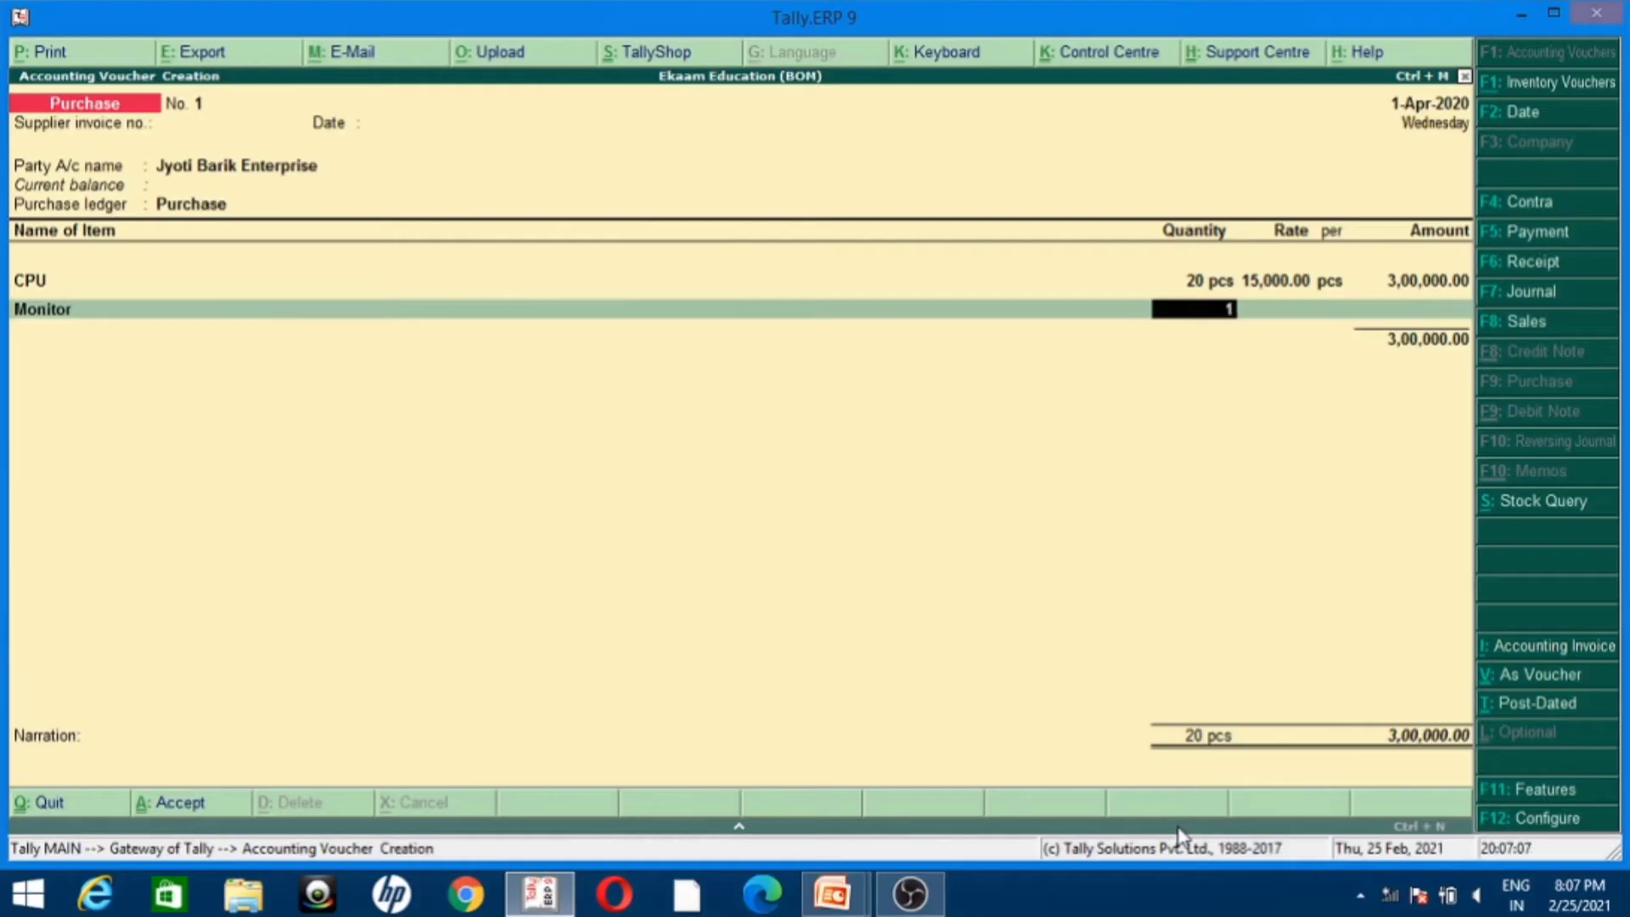
pyautogui.press('Return')
pyautogui.hotkey('alt', 'Tab')
pyautogui.hotkey('alt', 'Tab')
pyautogui.write('20000')
pyautogui.press('Return')
pyautogui.press('Return')
pyautogui.press('Return')
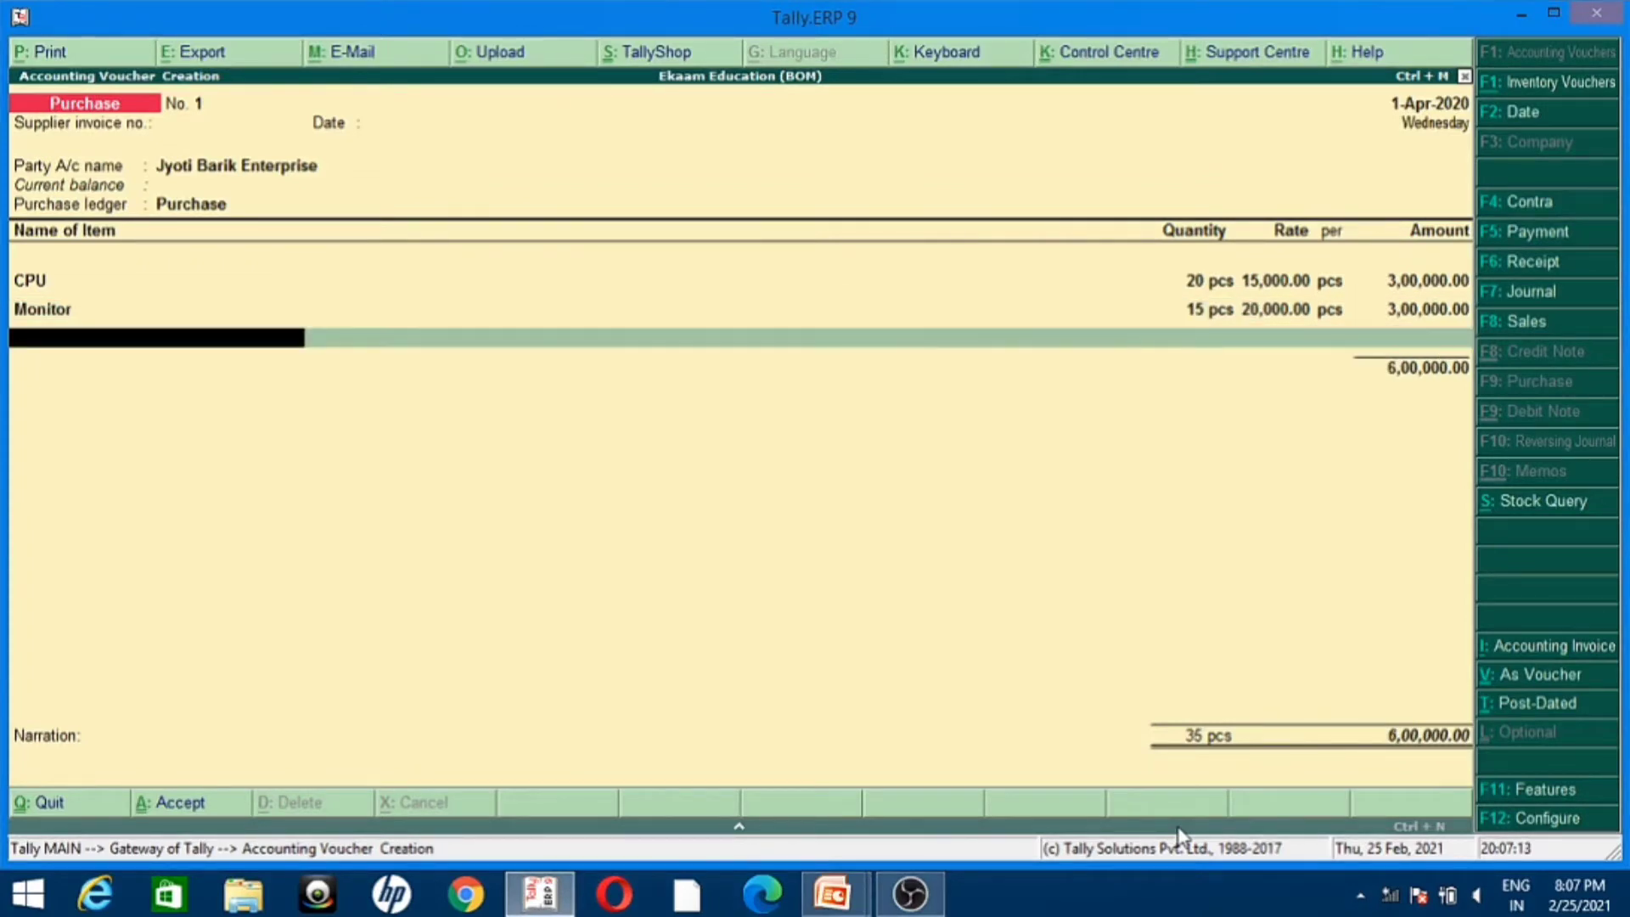
# Step: Create a stock item named Keyboard under Primary with unit pcs and BOM components set to No
pyautogui.hotkey('alt', 'c')
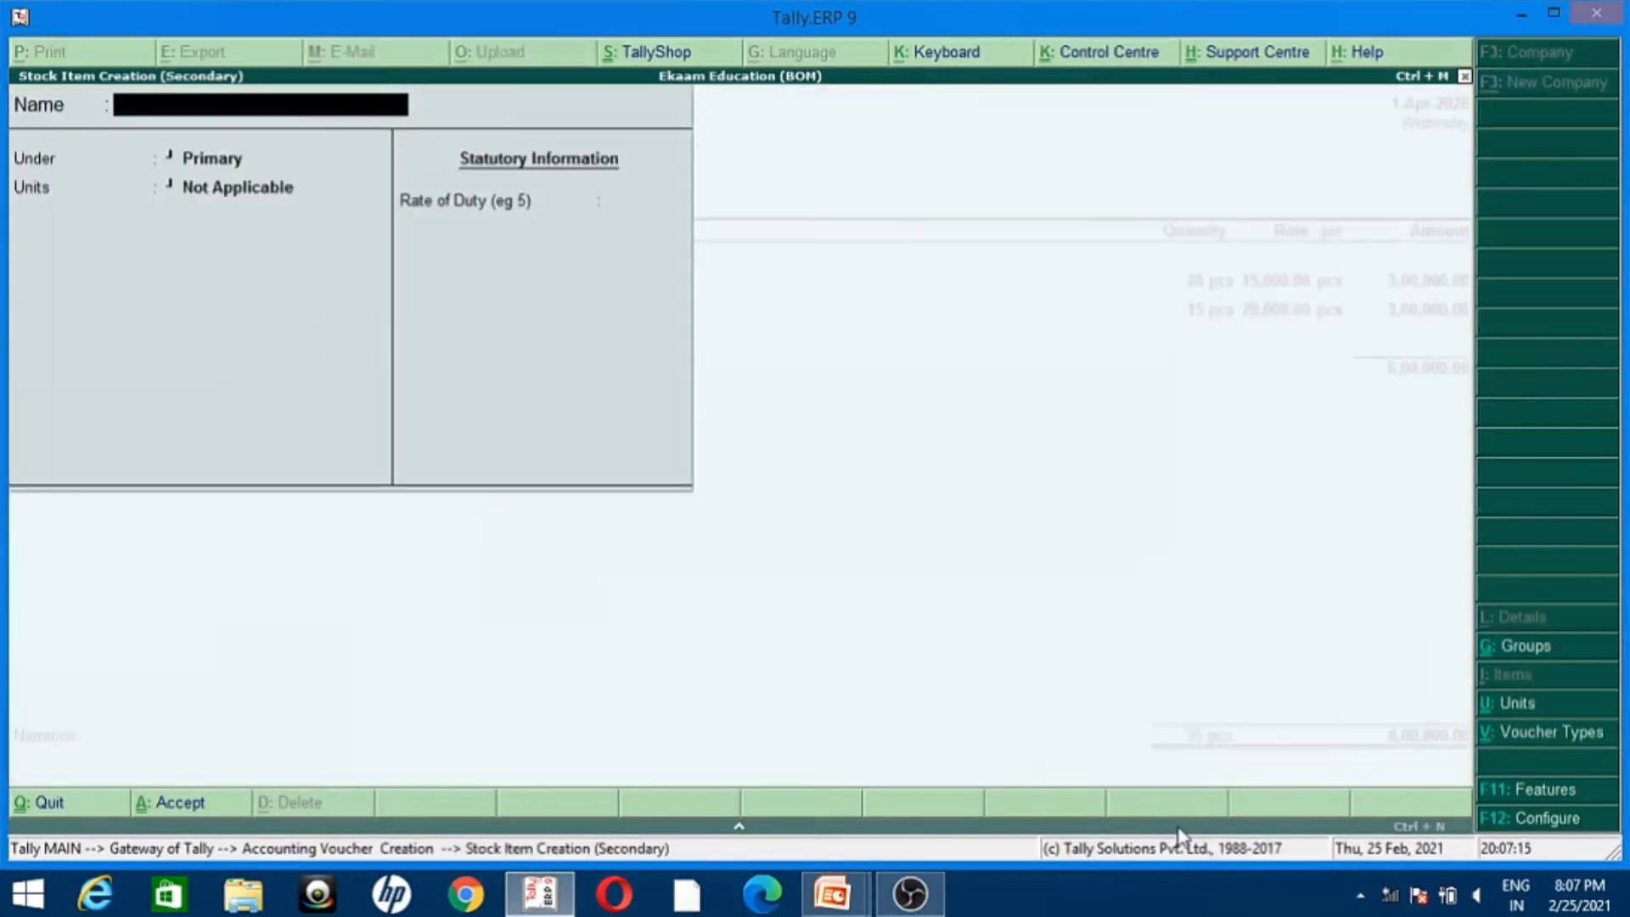
pyautogui.hotkey('alt', 'Tab')
pyautogui.hotkey('alt', 'Tab')
pyautogui.write('Keyboard')
pyautogui.press('Return')
pyautogui.press('Return')
pyautogui.press('Down')
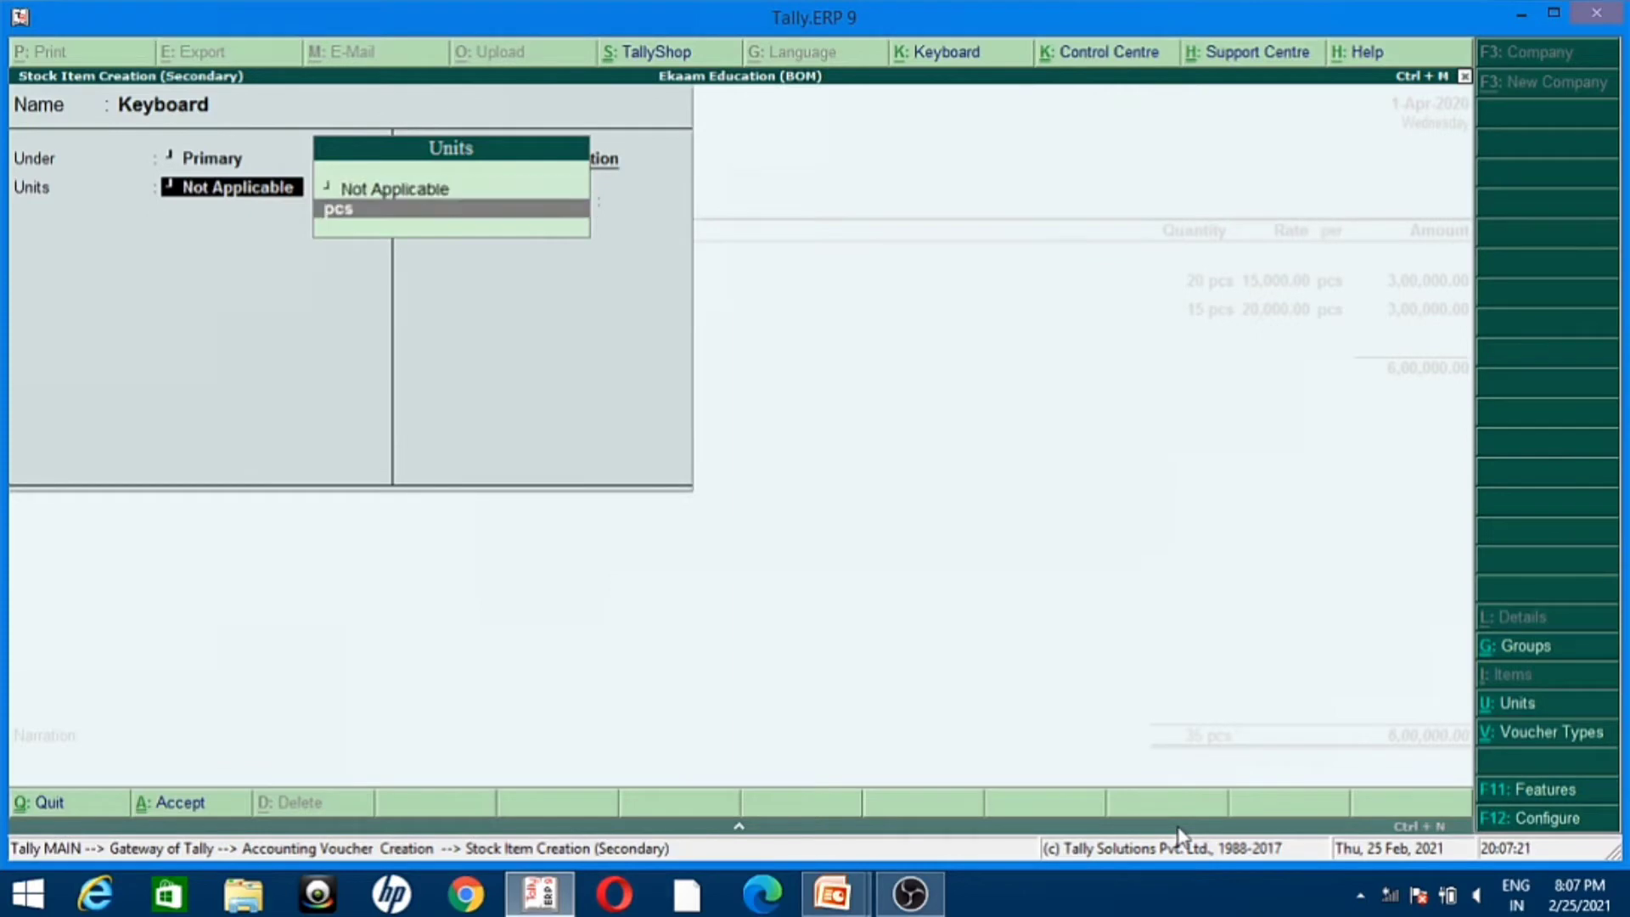
pyautogui.press('Return')
pyautogui.press('Return')
pyautogui.press('Return')
pyautogui.press('Return')
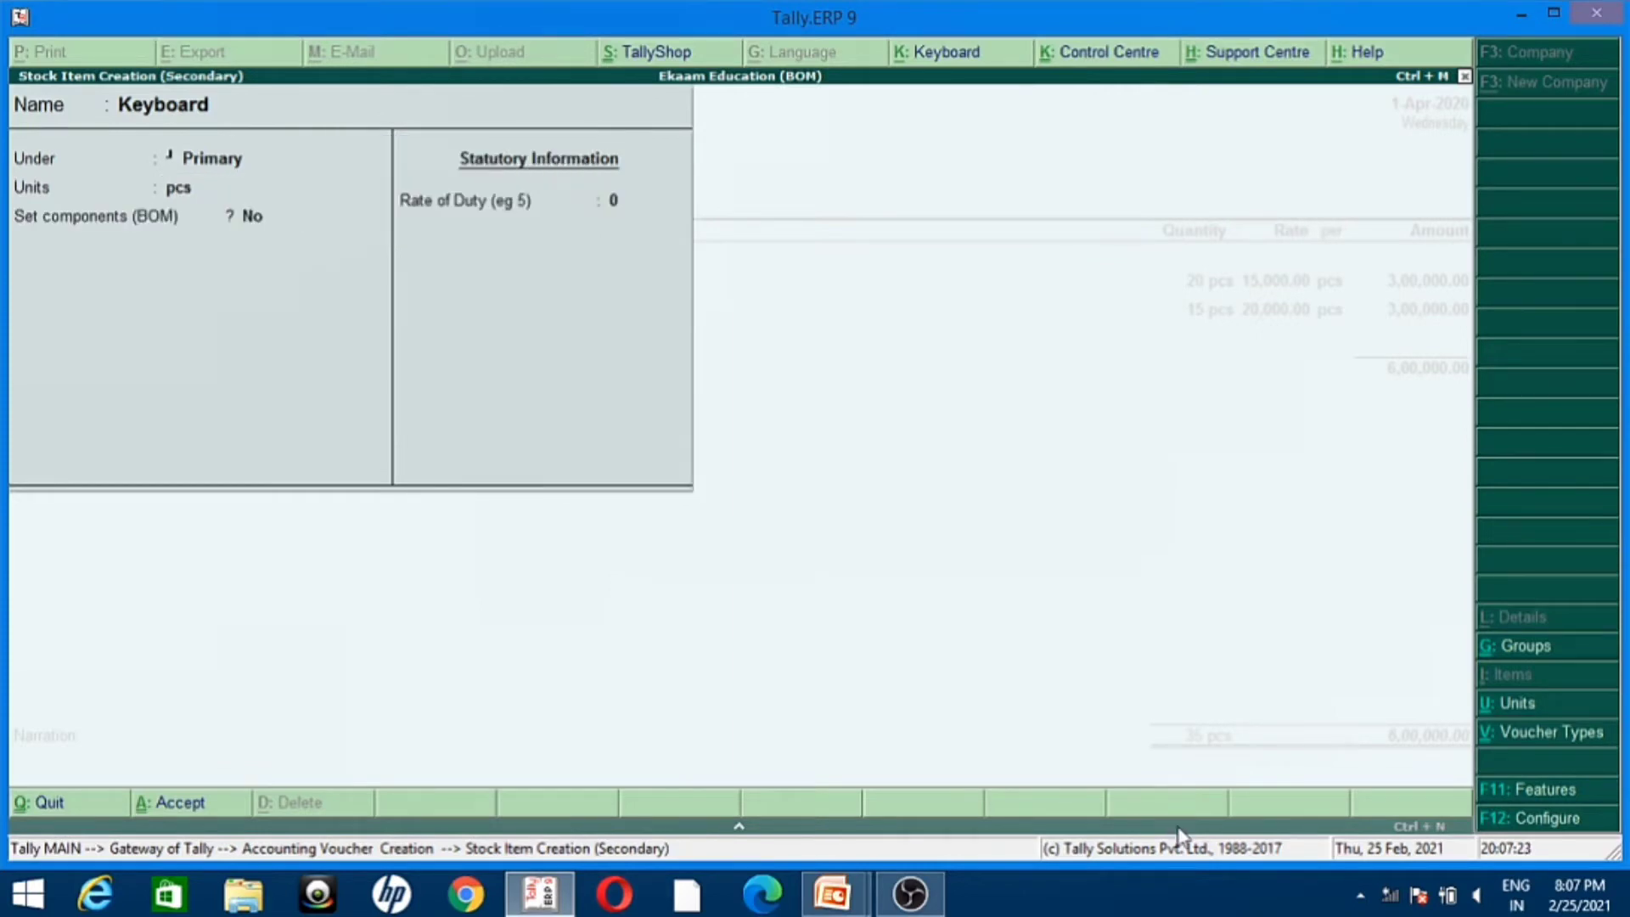
pyautogui.press('Return')
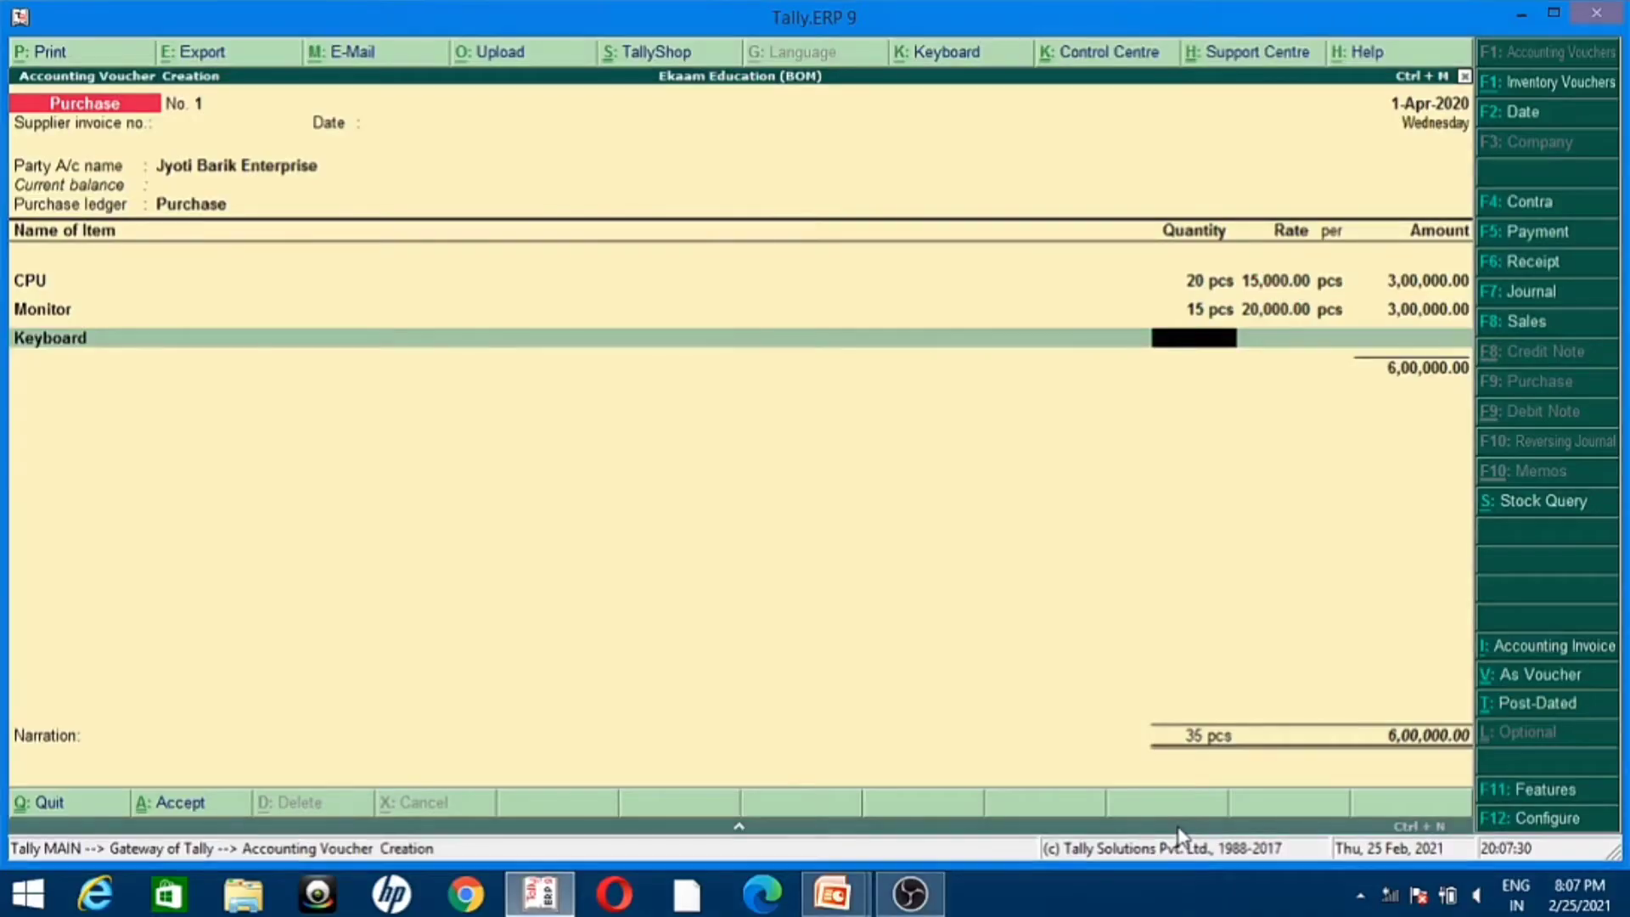
# Step: Enter a quantity of 25 pcs at a rate of 10,000 for Keyboard and accept the line amount
pyautogui.write('25')
pyautogui.press('Return')
pyautogui.write('10000')
pyautogui.press('Return')
pyautogui.press('Return')
pyautogui.press('Return')
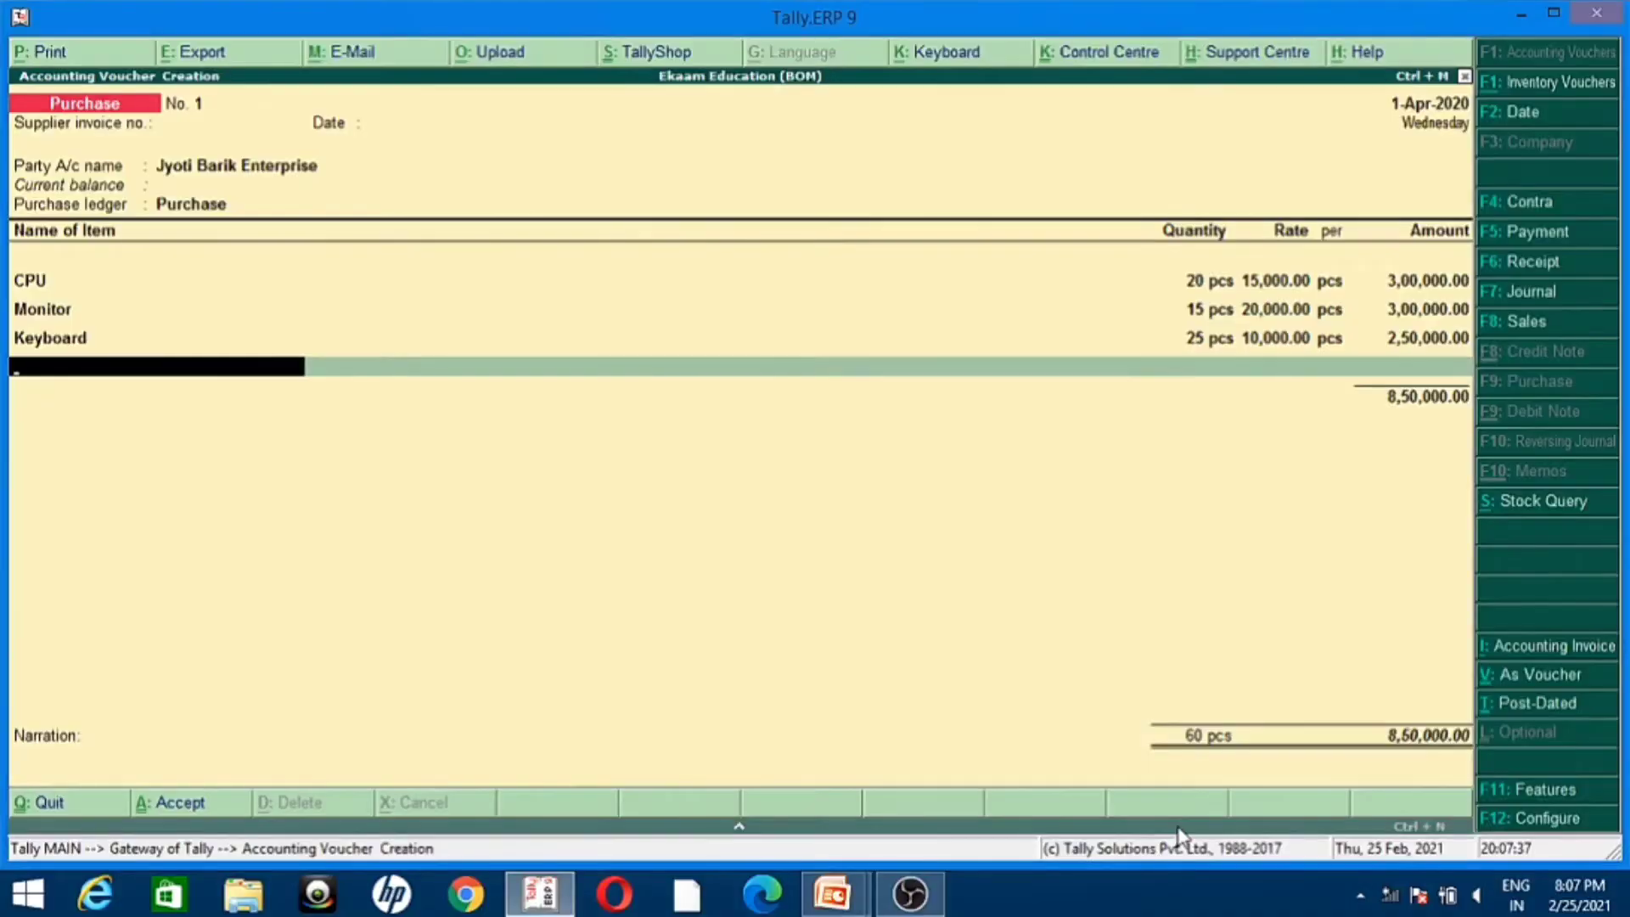
# Step: Create a stock item named Mouse under Primary with unit pcs and BOM components set to No
pyautogui.hotkey('alt', 'c')
pyautogui.write('Mouse')
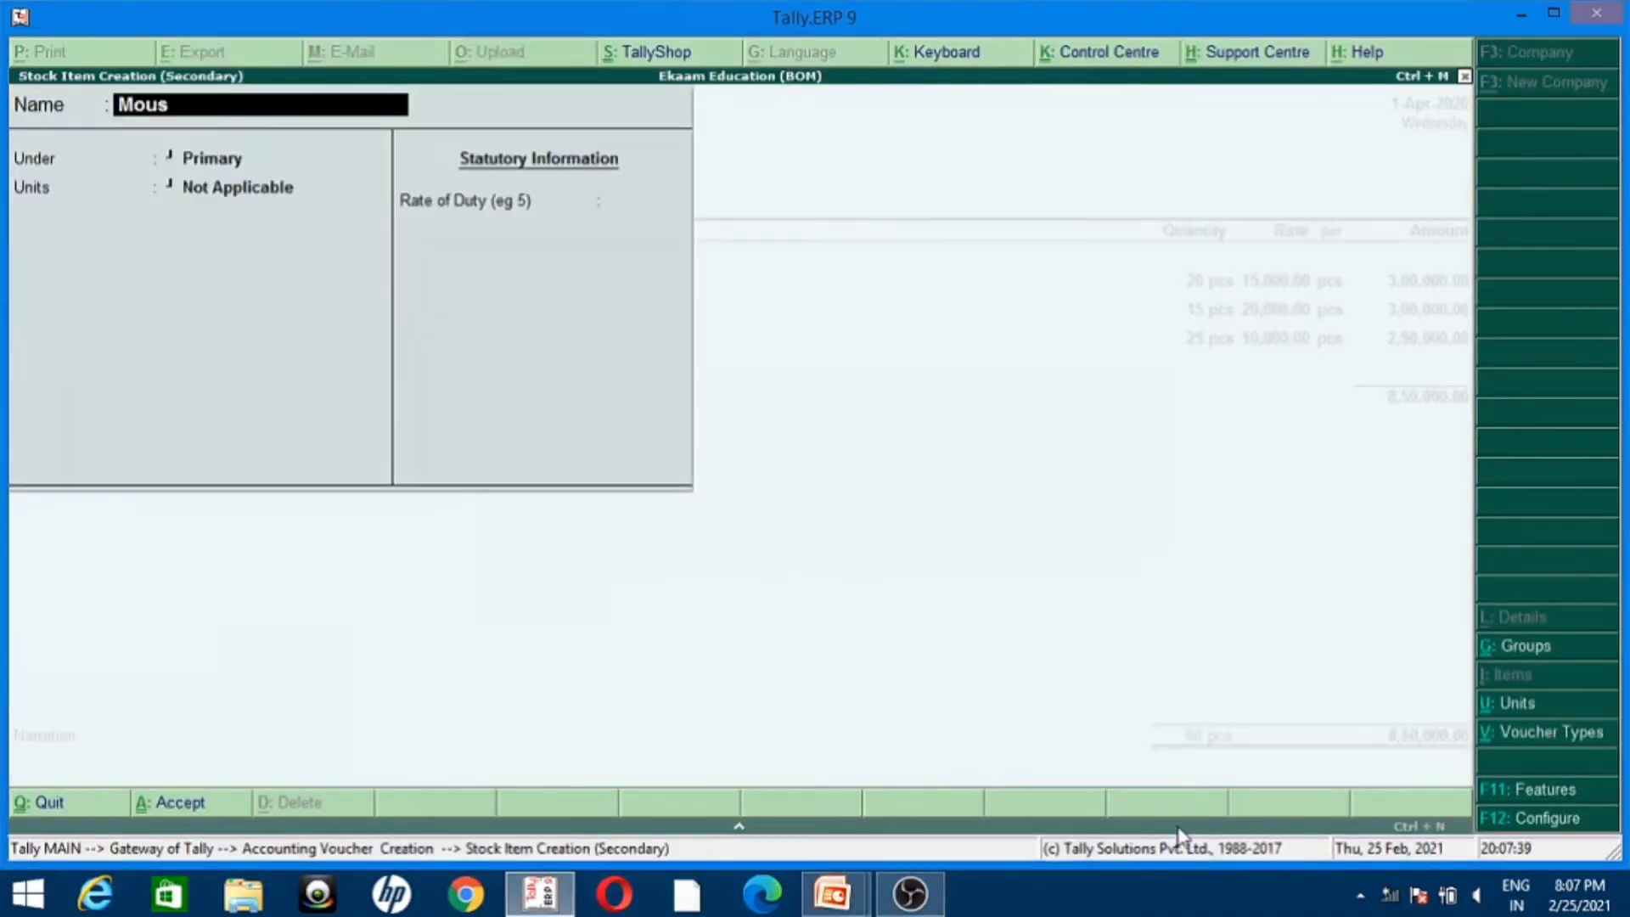
pyautogui.press('Return')
pyautogui.press('Return')
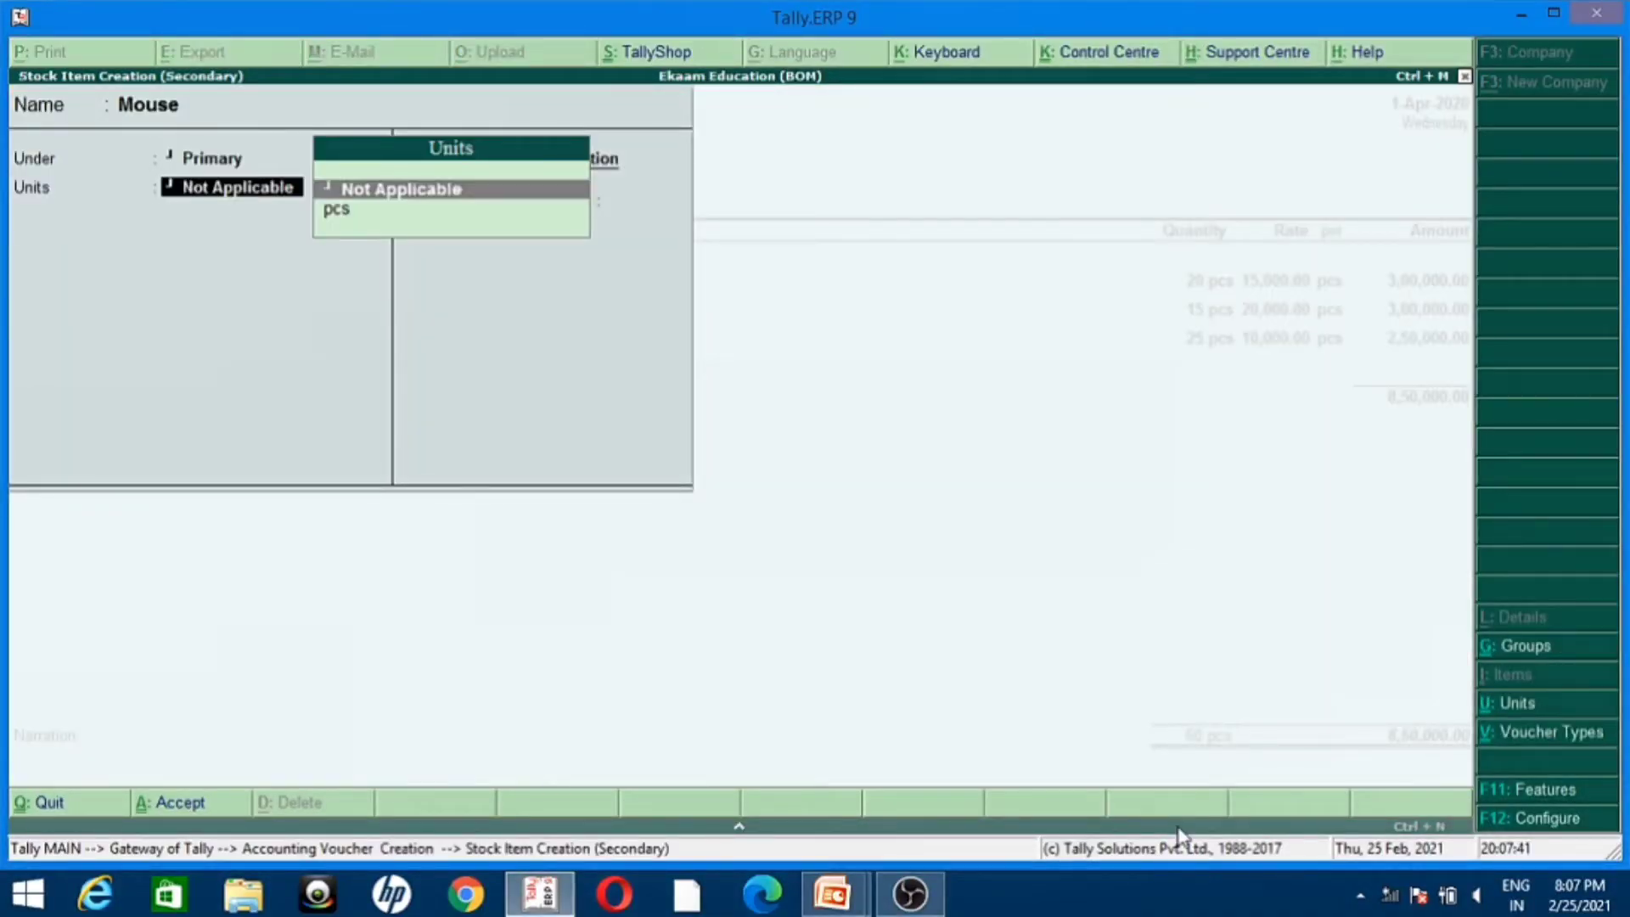
pyautogui.press('Down')
pyautogui.press('Return')
pyautogui.press('Return')
pyautogui.press('Return')
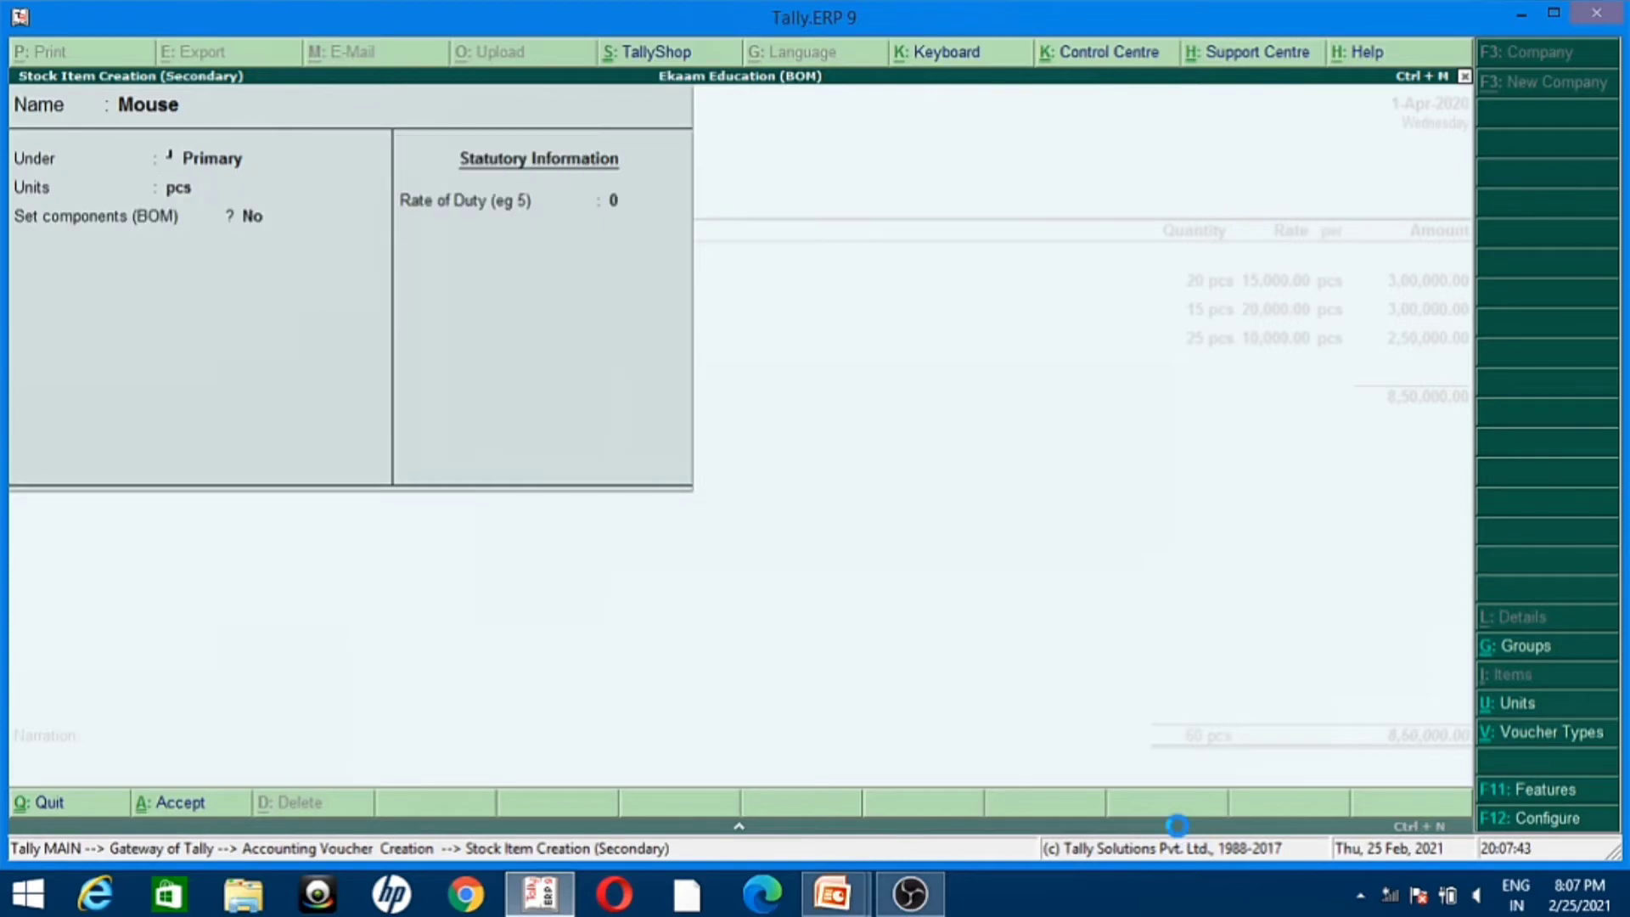
pyautogui.press('Return')
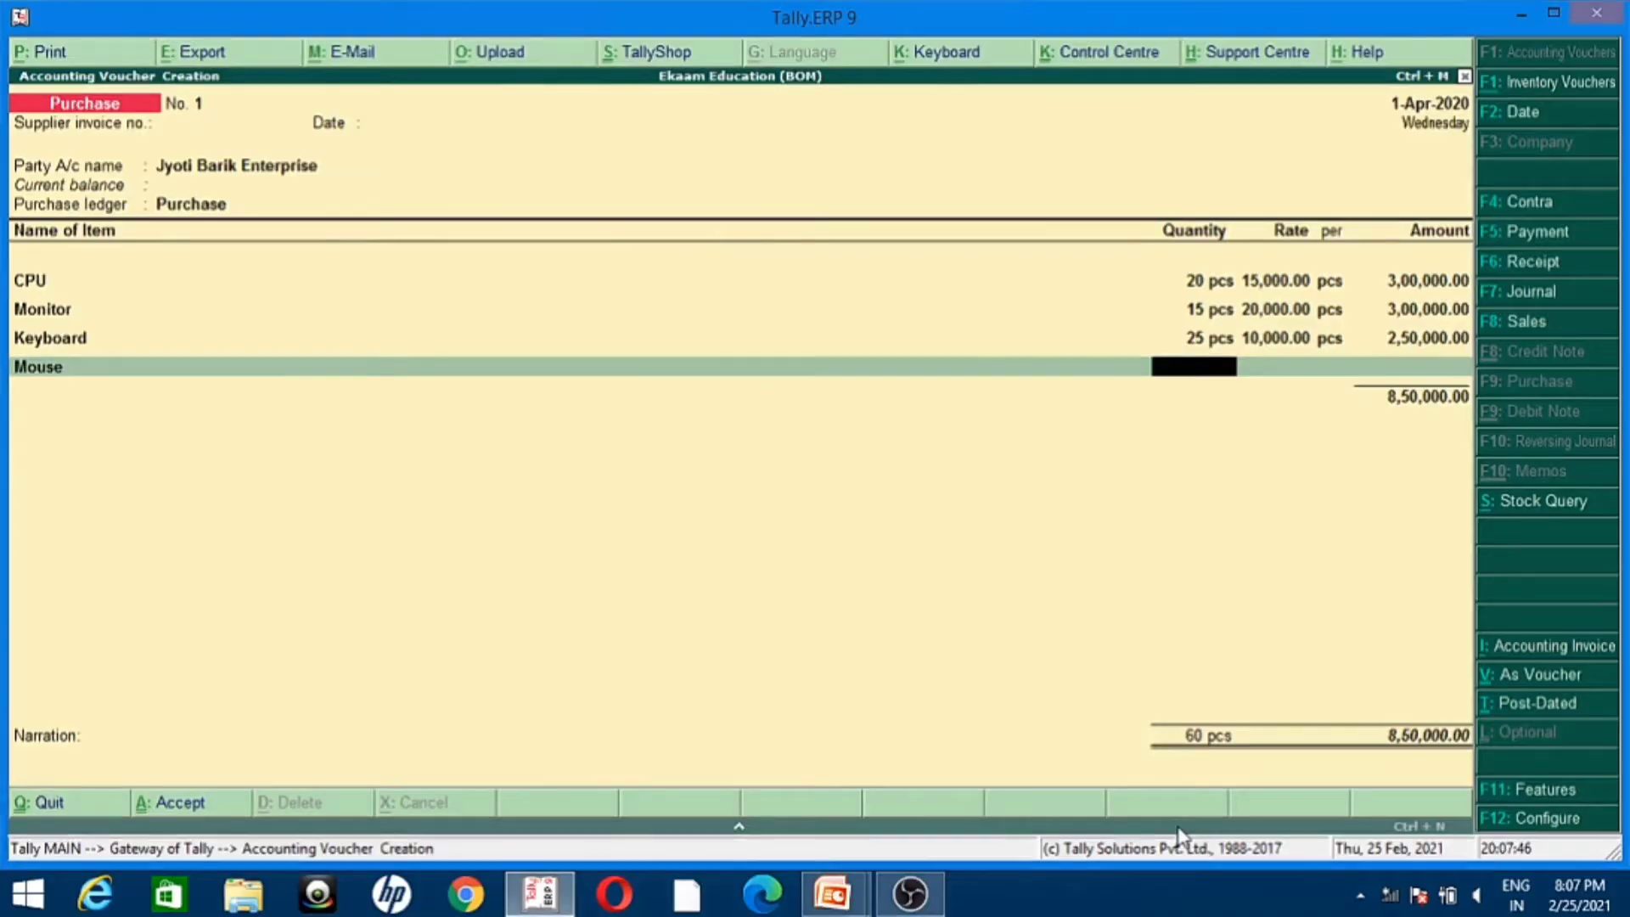
# Step: Enter a quantity of 20 pcs at a rate of 500 for Mouse and accept the line amount
pyautogui.write('20')
pyautogui.press('Return')
pyautogui.write('500')
pyautogui.press('Return')
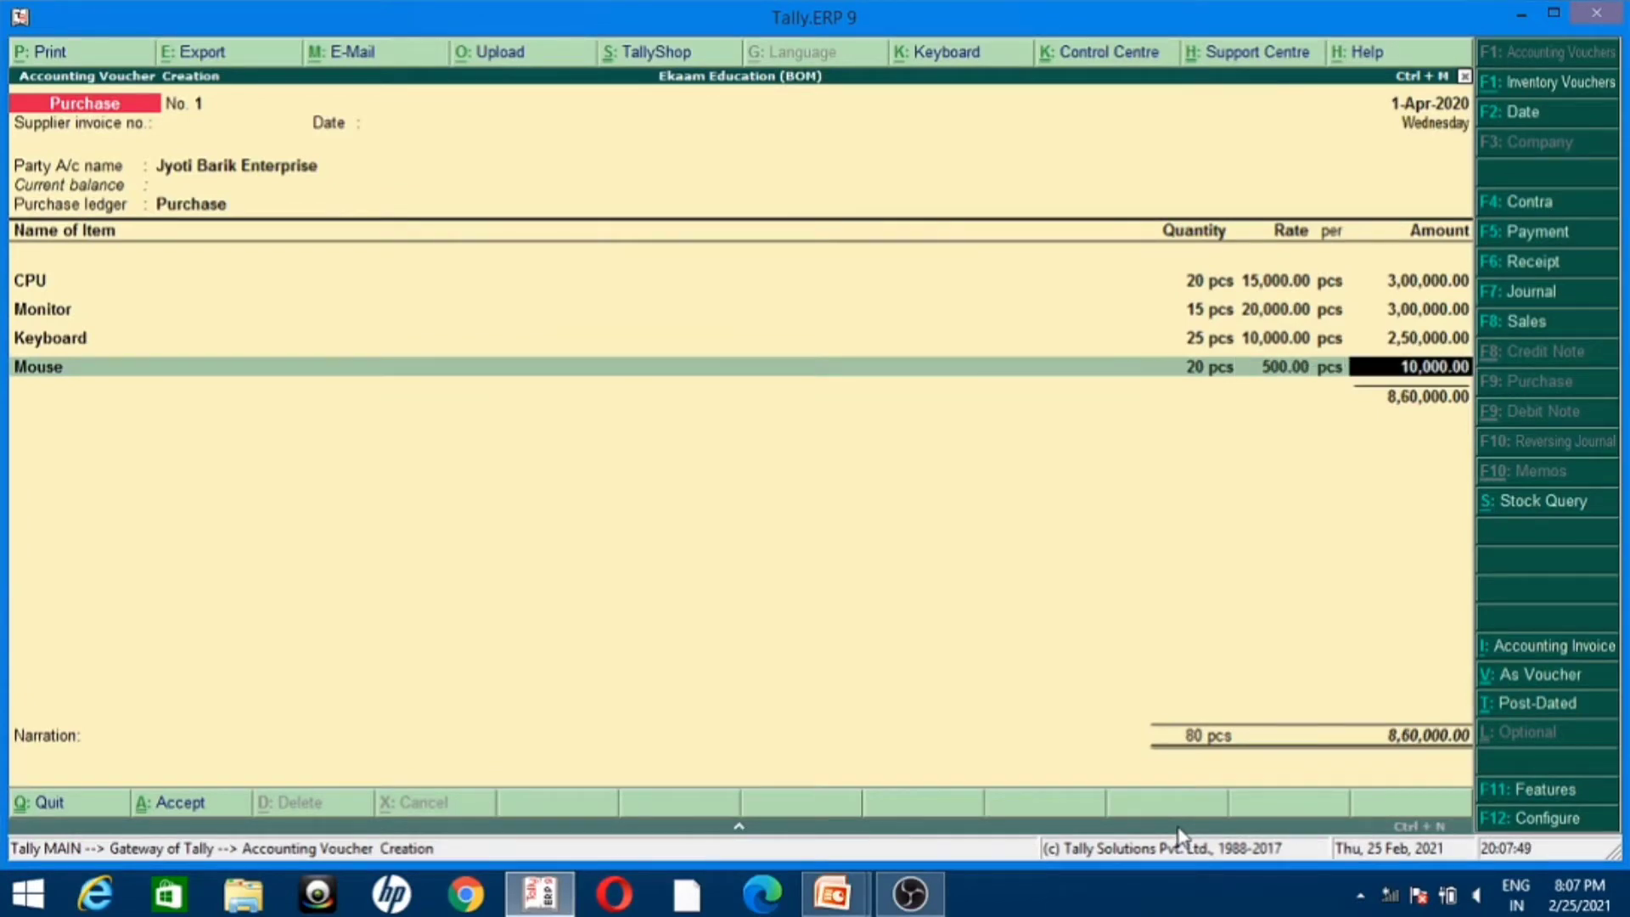
pyautogui.press('Return')
pyautogui.press('Return')
pyautogui.press('Return')
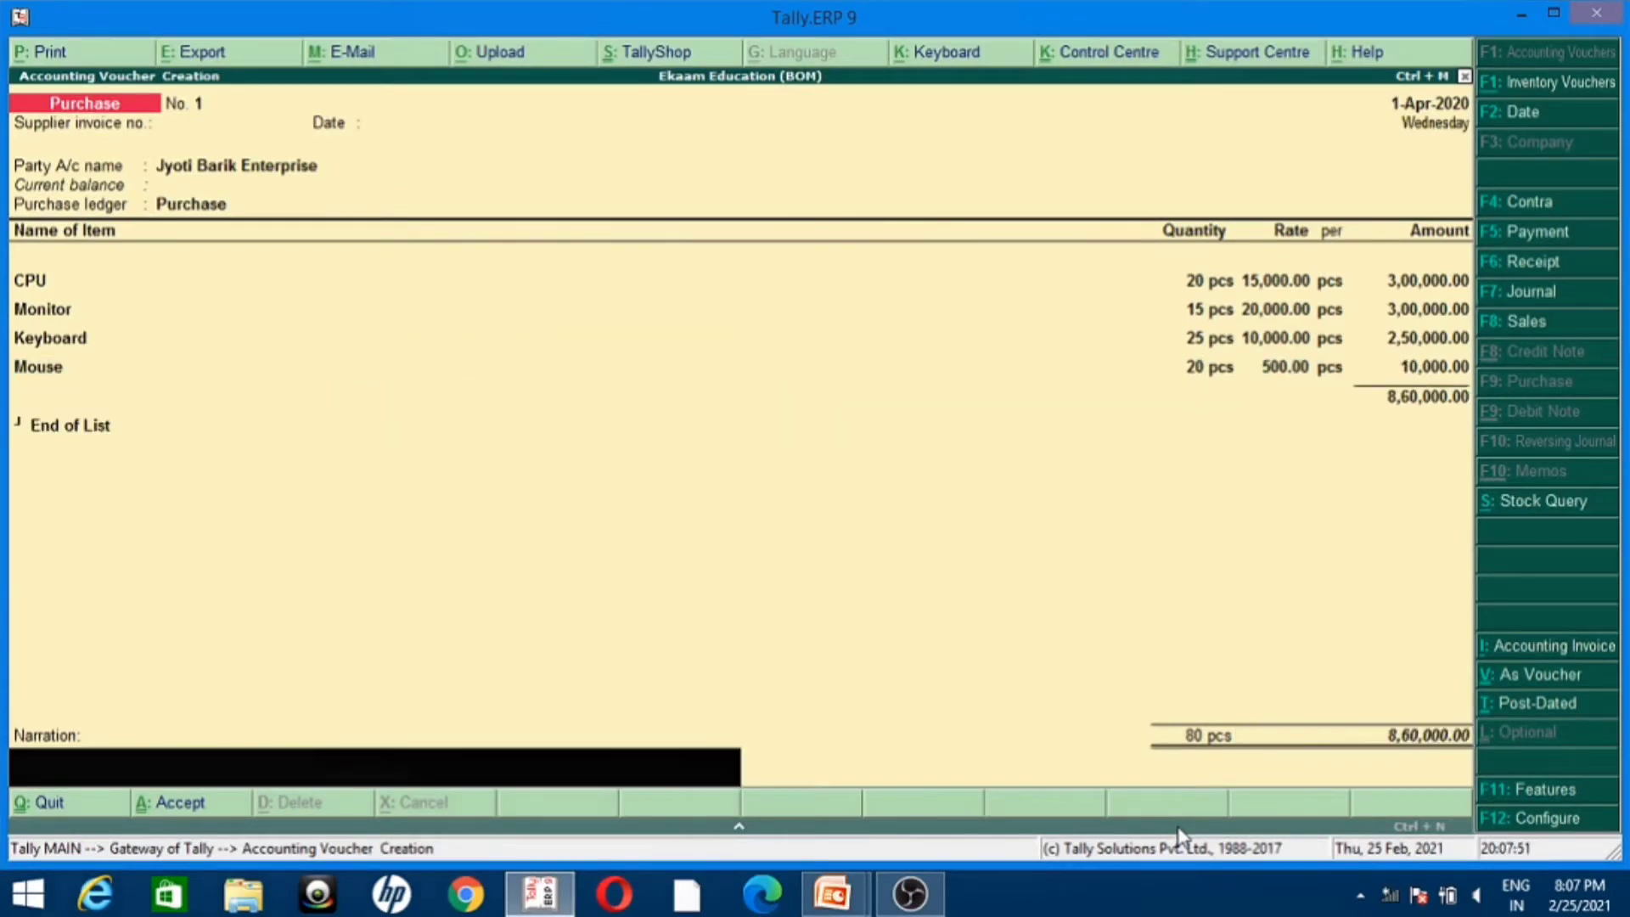
# Step: End the item list, enter the narration "being goods purchased" and save the purchase voucher
pyautogui.write('being goods purchased')
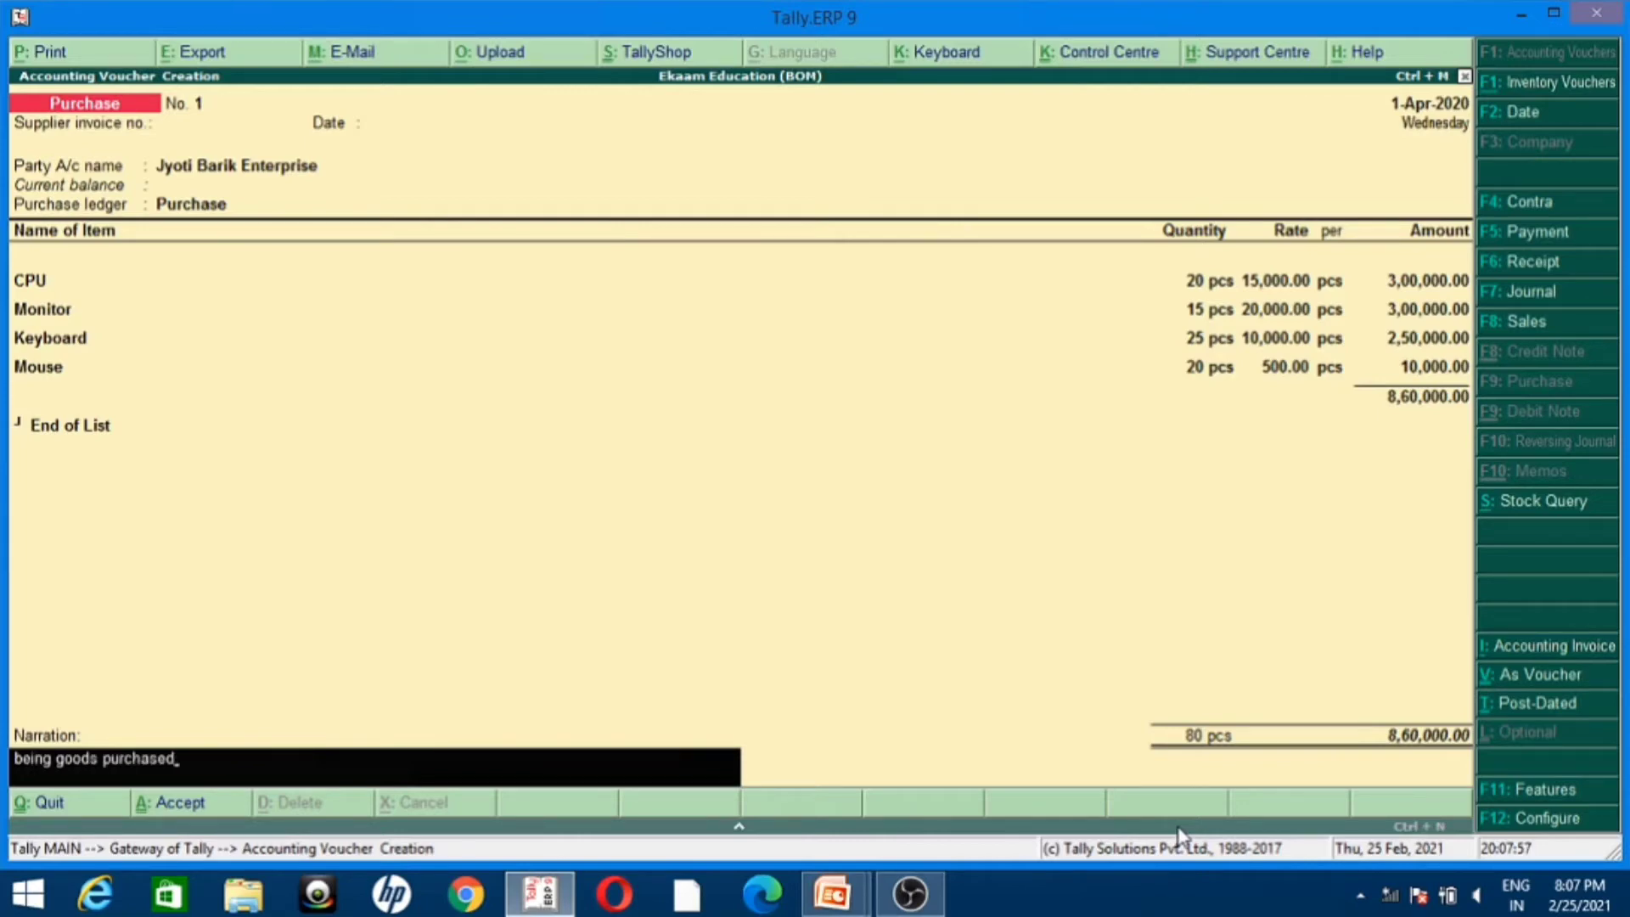
pyautogui.press('Return')
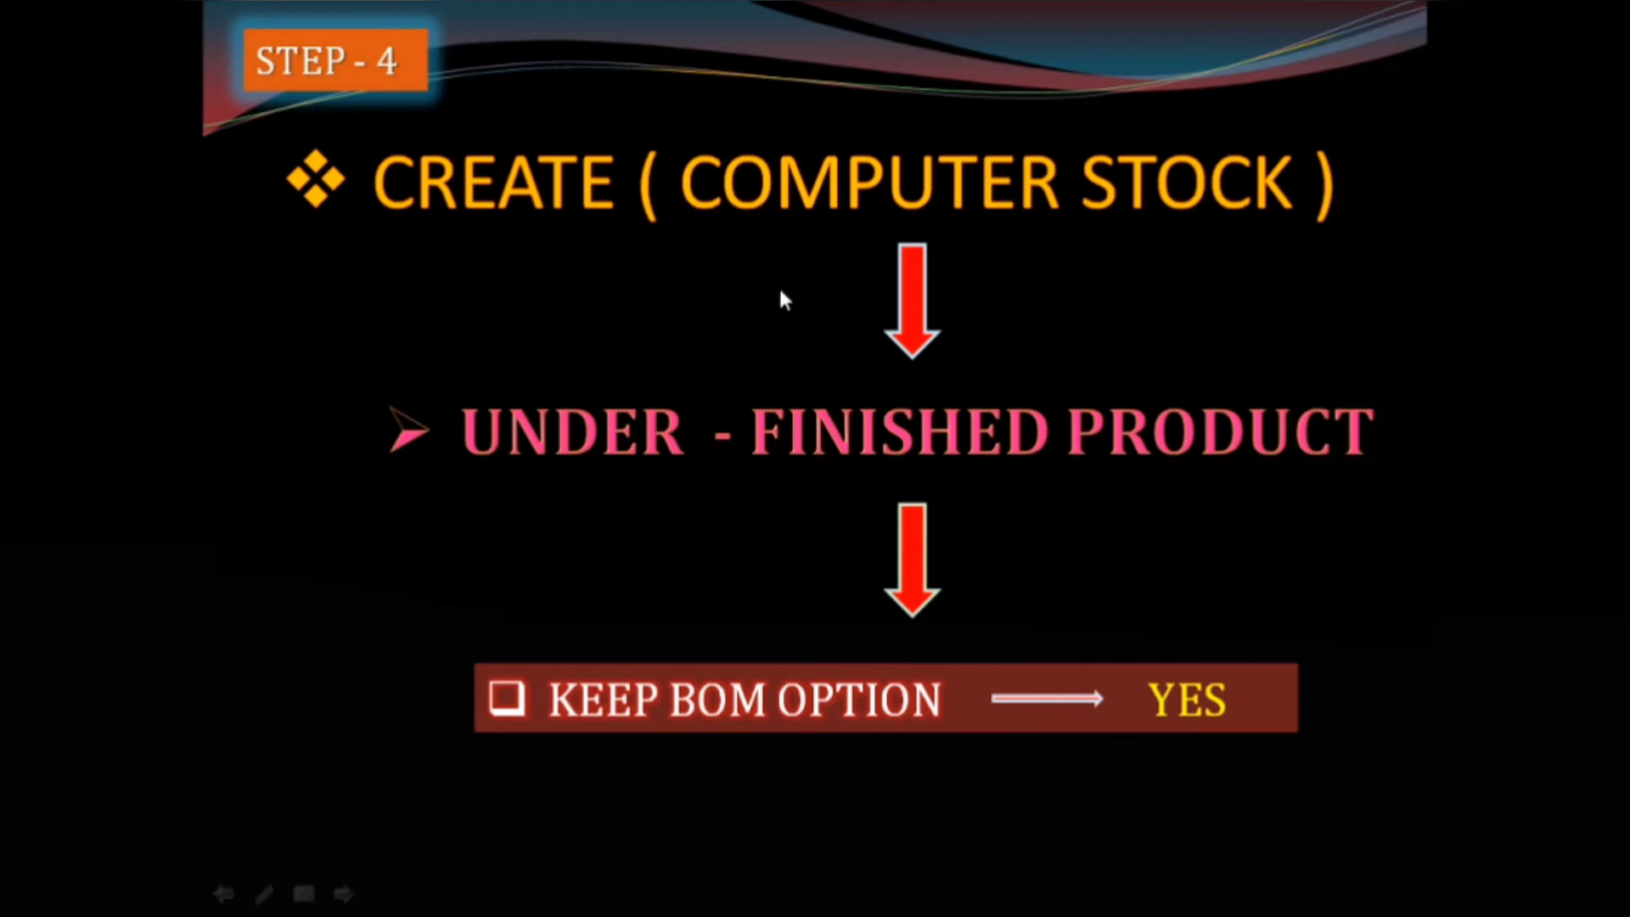
# Step: Switch back to Tally.ERP 9 and leave the blank purchase voucher for the Gateway of Tally
pyautogui.hotkey('alt', 'Tab')
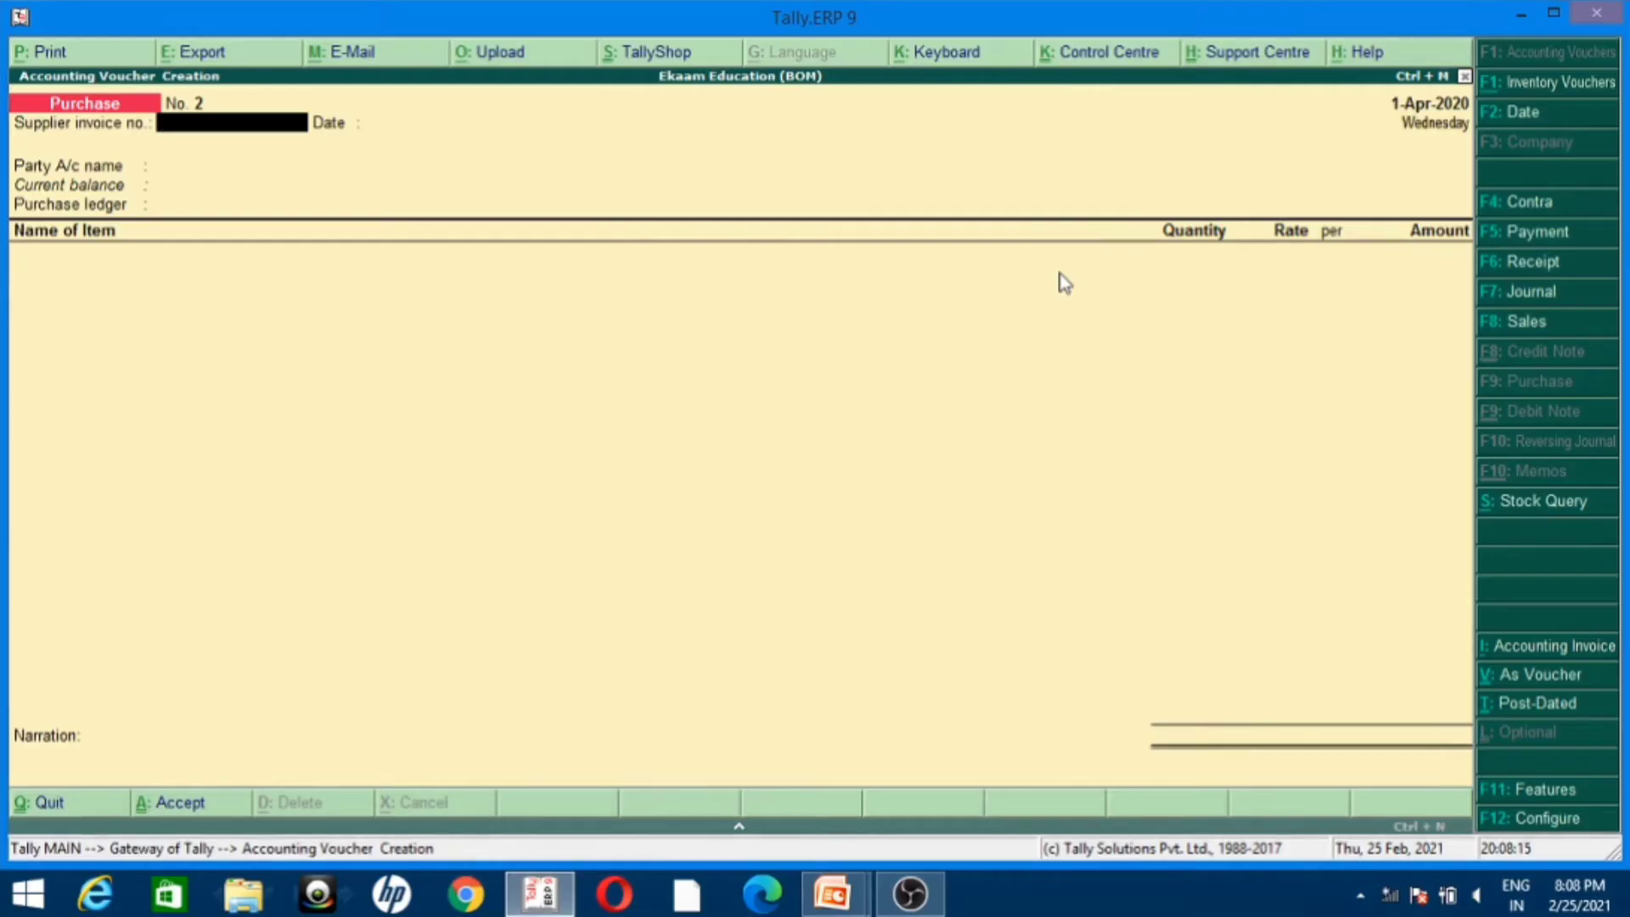
pyautogui.press('Escape')
pyautogui.press('Escape')
pyautogui.press('Escape')
pyautogui.press('Escape')
pyautogui.press('Escape')
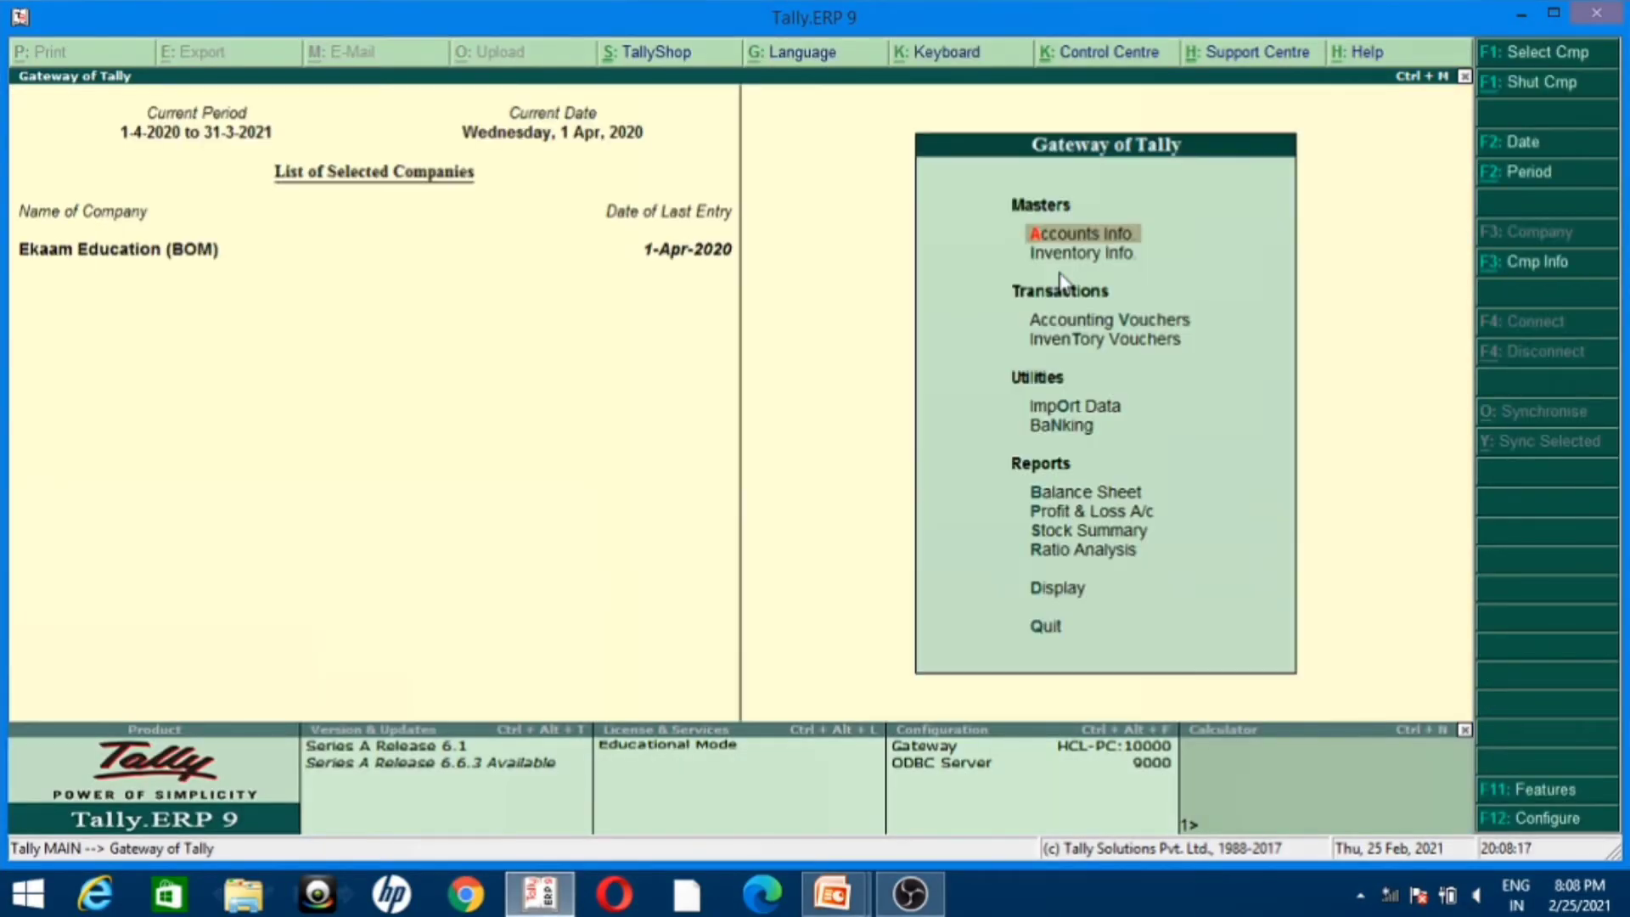
pyautogui.press('Return')
pyautogui.press('Down')
pyautogui.press('Return')
pyautogui.press('Return')
pyautogui.write('Computer')
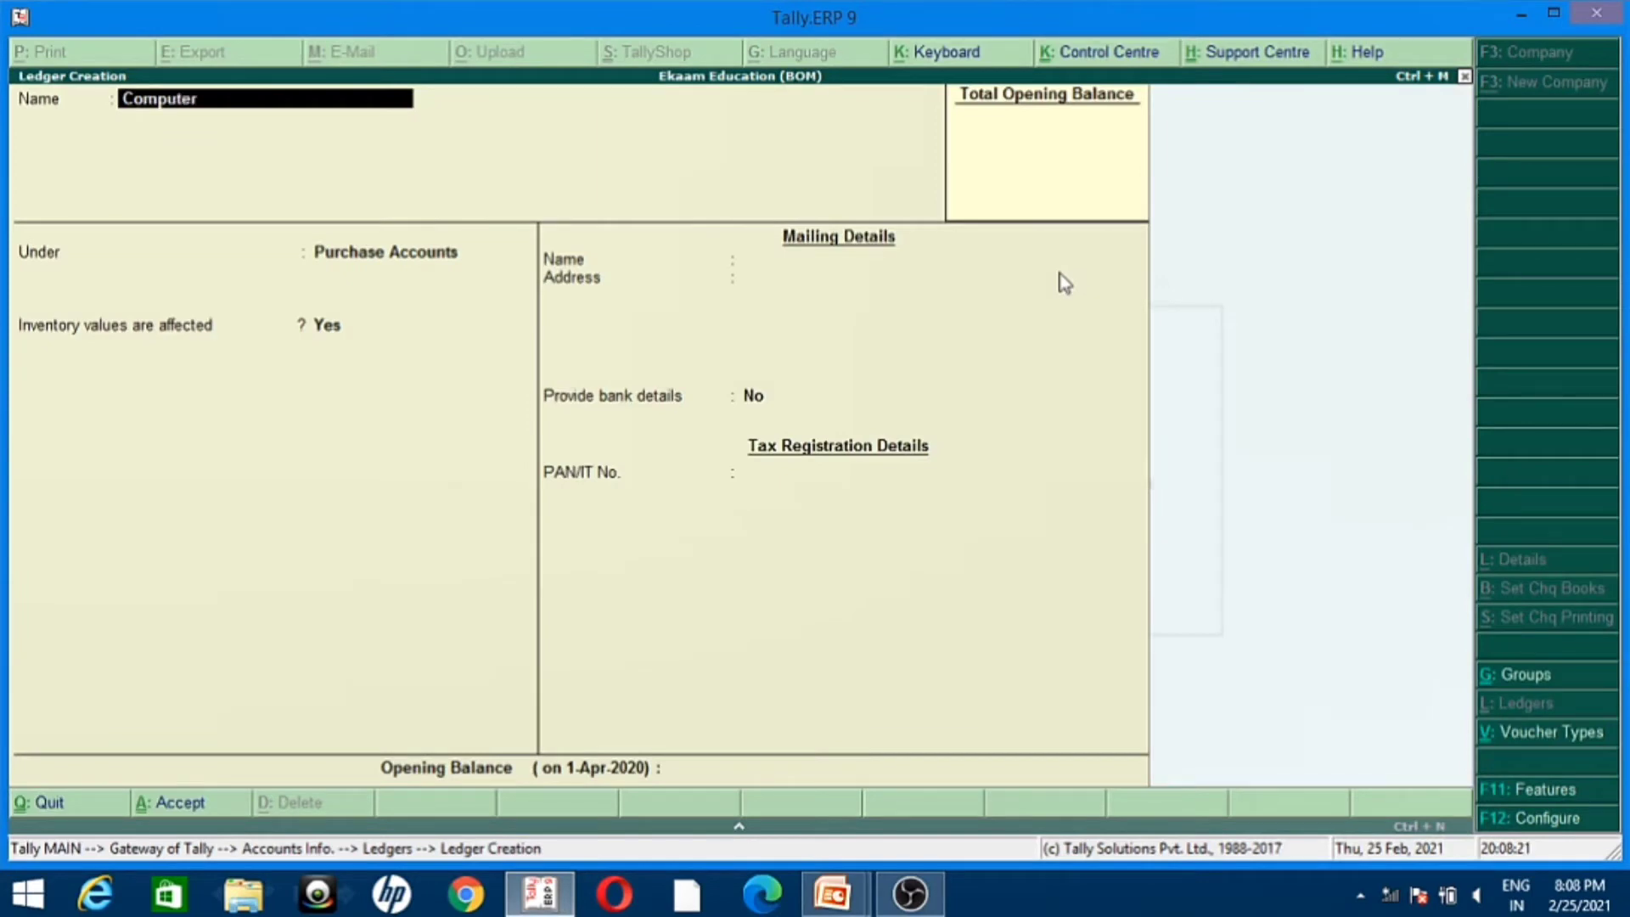
pyautogui.press('Escape')
pyautogui.press('Escape')
pyautogui.press('Escape')
pyautogui.press('Escape')
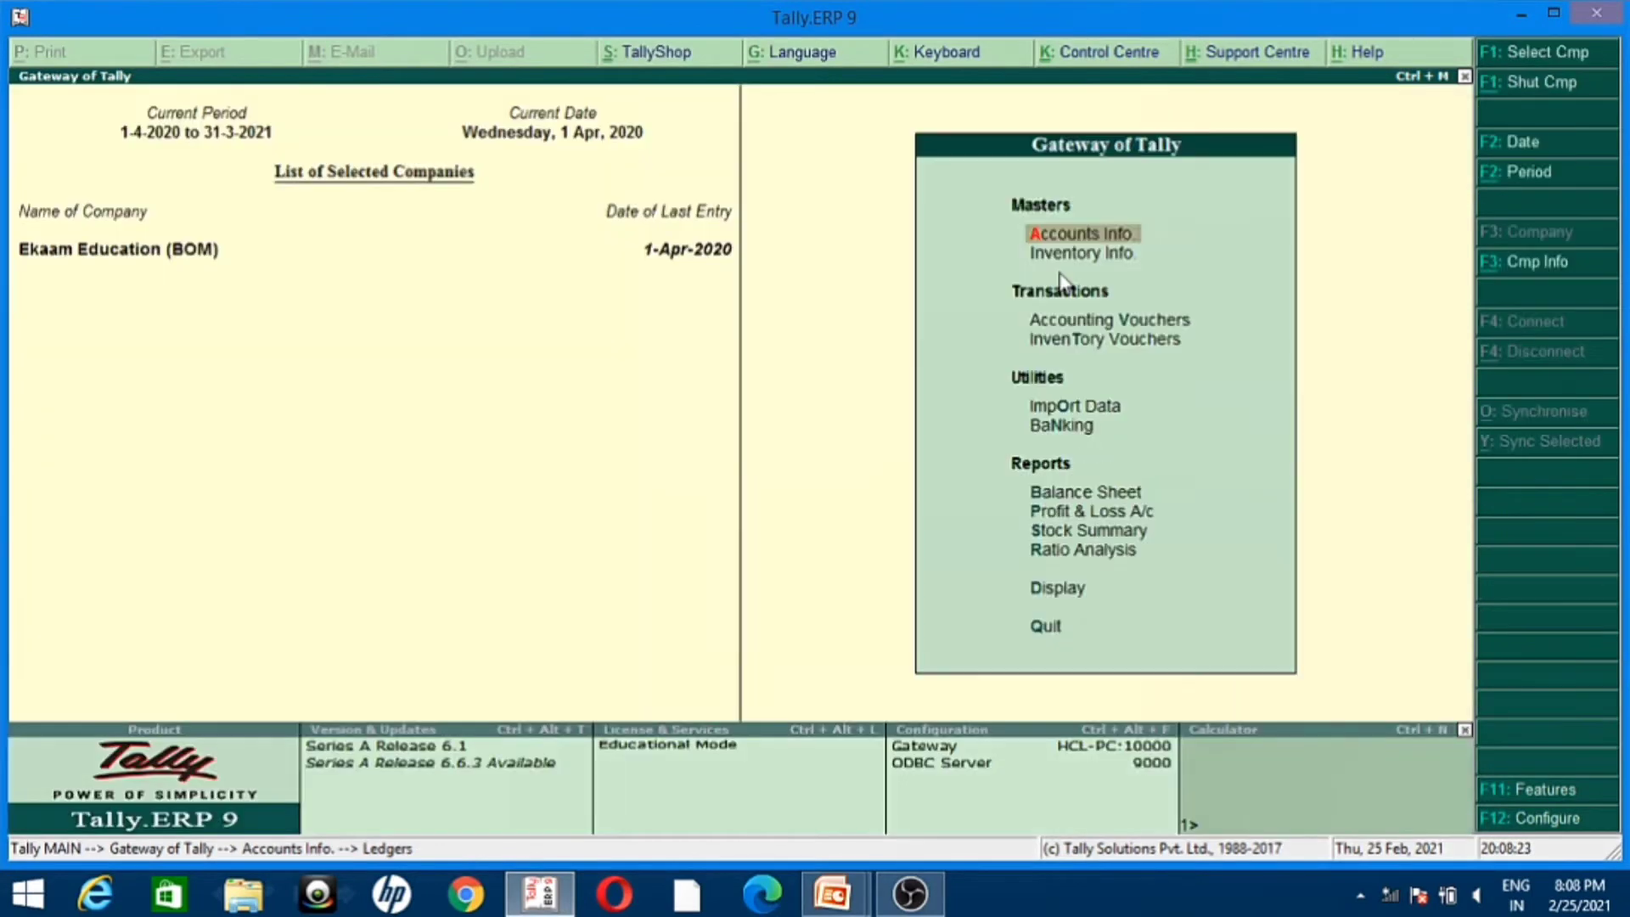
pyautogui.press('n')
# Step: Start a new single stock item named Computer under Primary with unit pcs
pyautogui.press('Down')
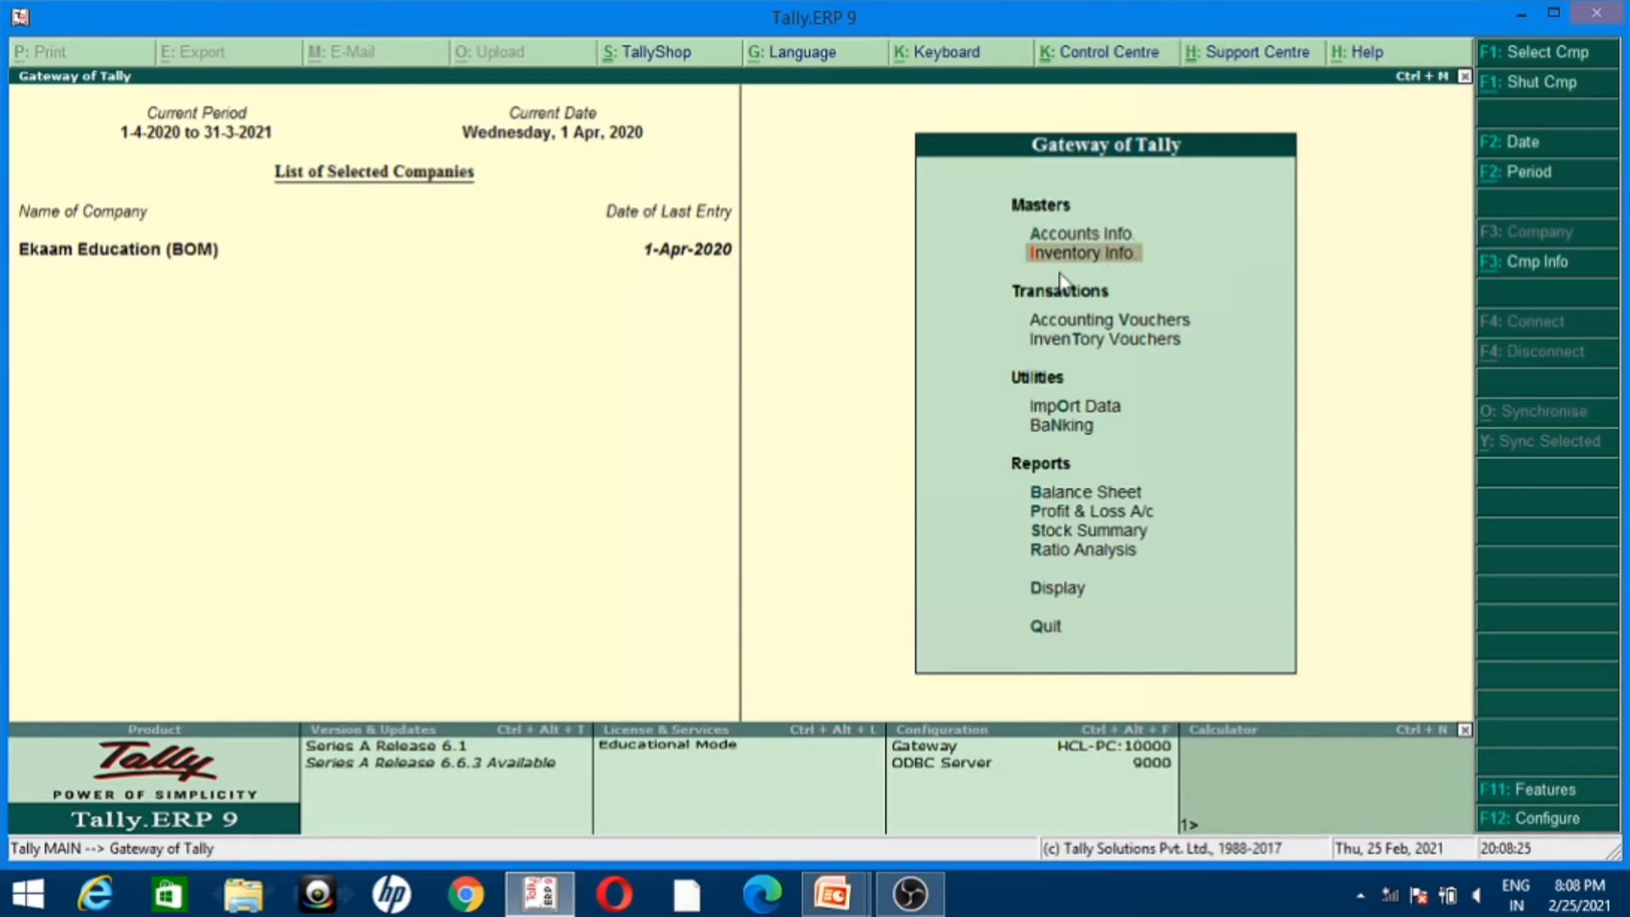
pyautogui.press('Return')
pyautogui.press('Down')
pyautogui.press('Return')
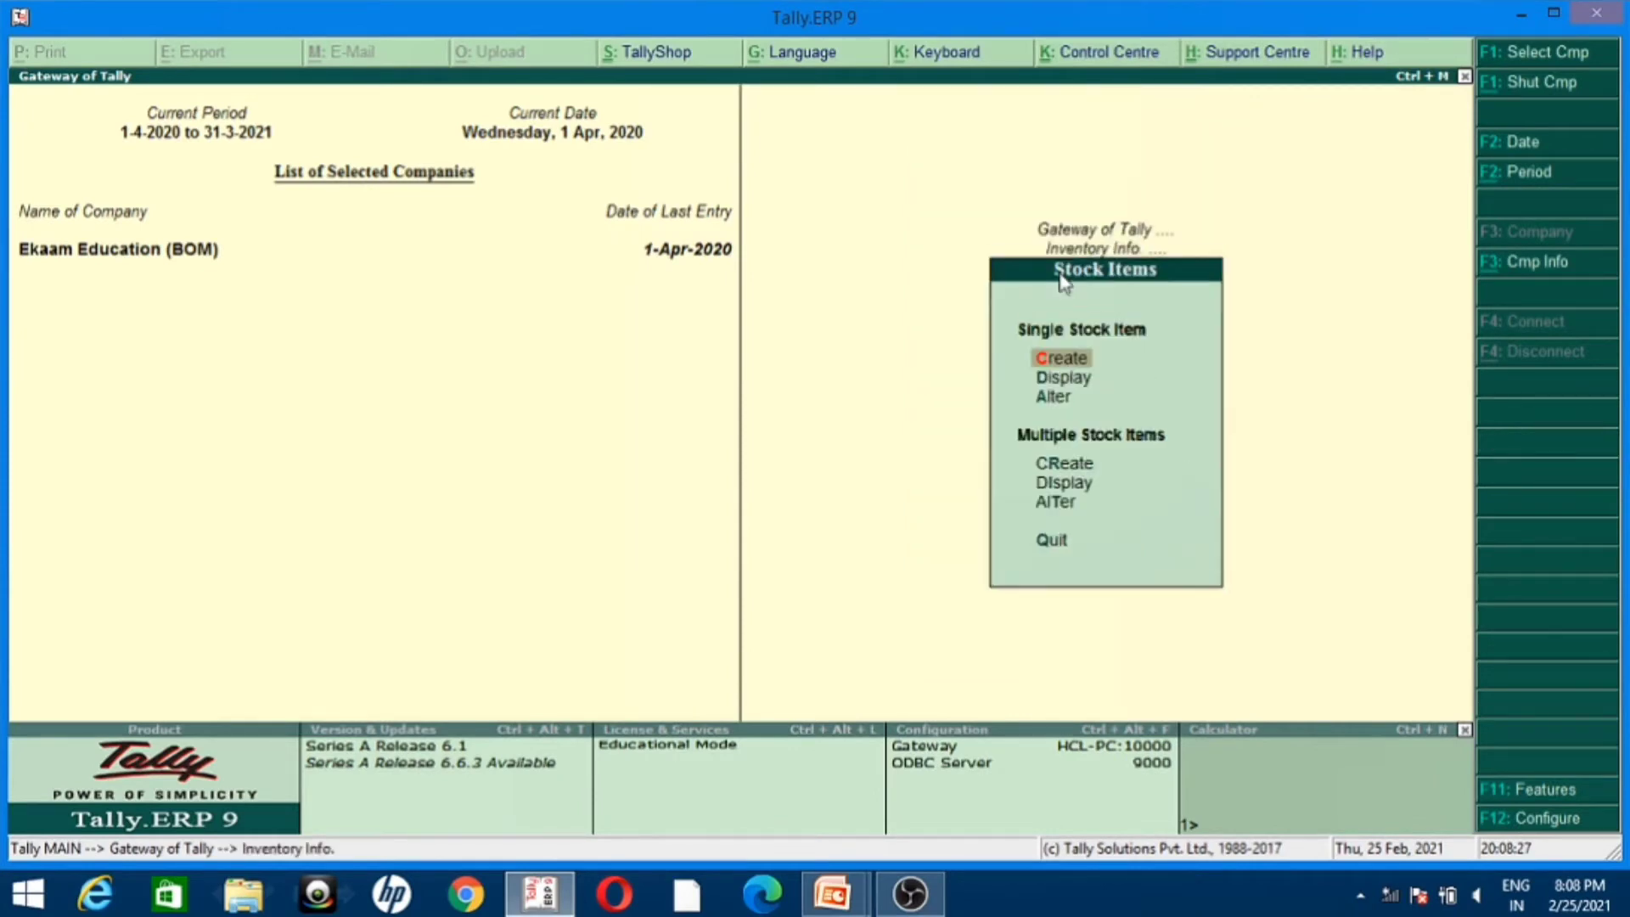
pyautogui.press('Return')
pyautogui.write('C')
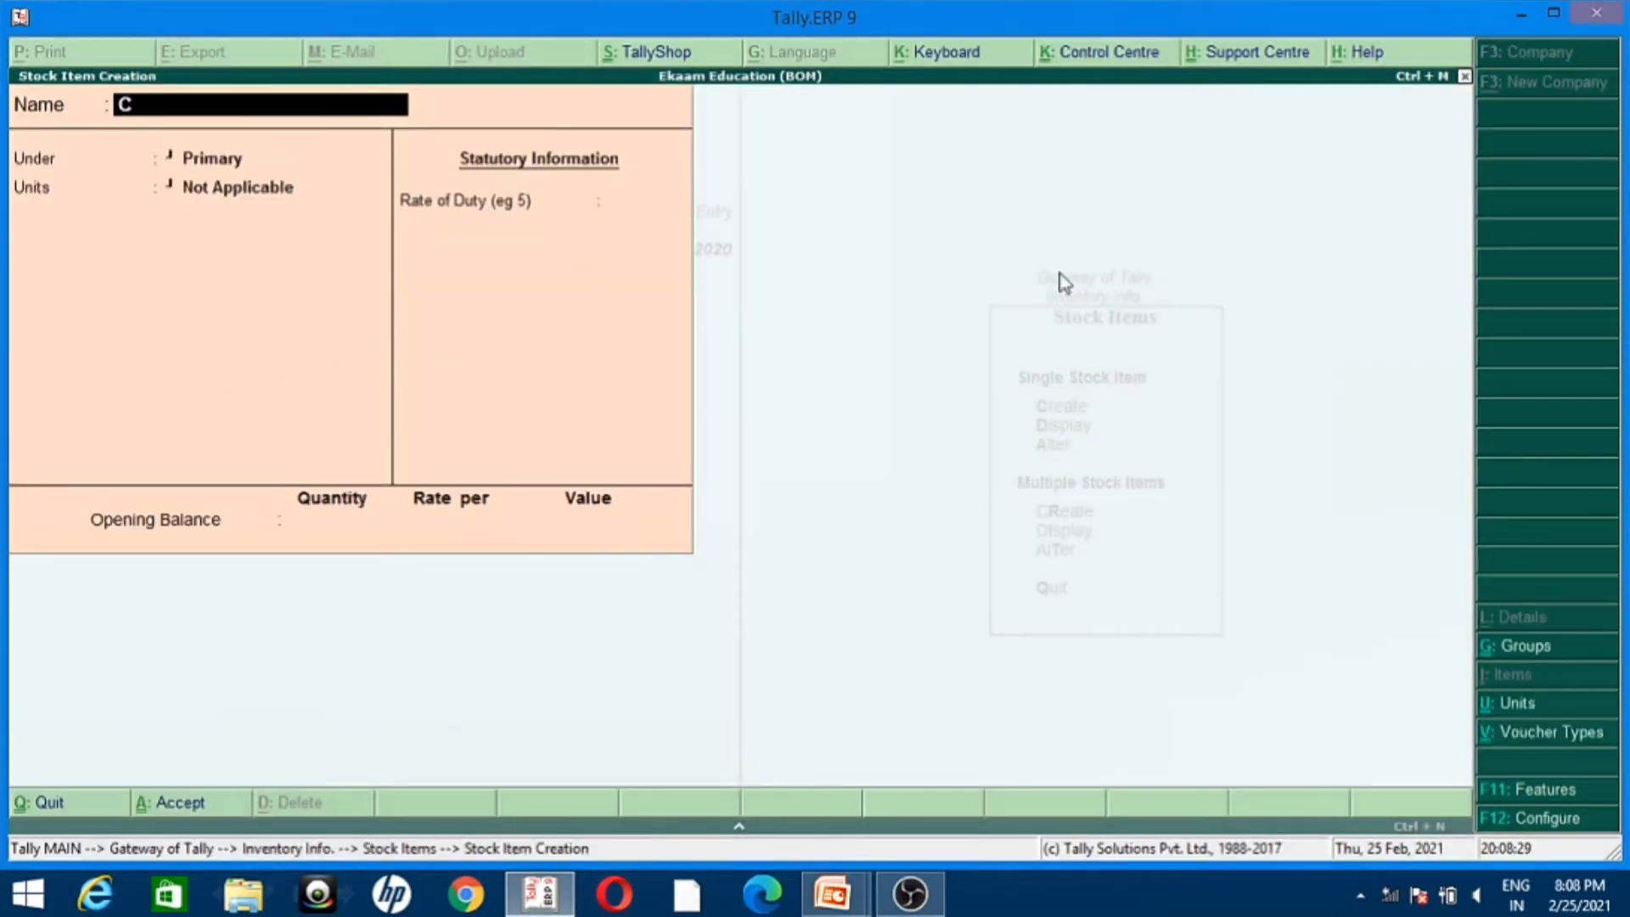
pyautogui.write('omputer')
pyautogui.press('Return')
pyautogui.press('Return')
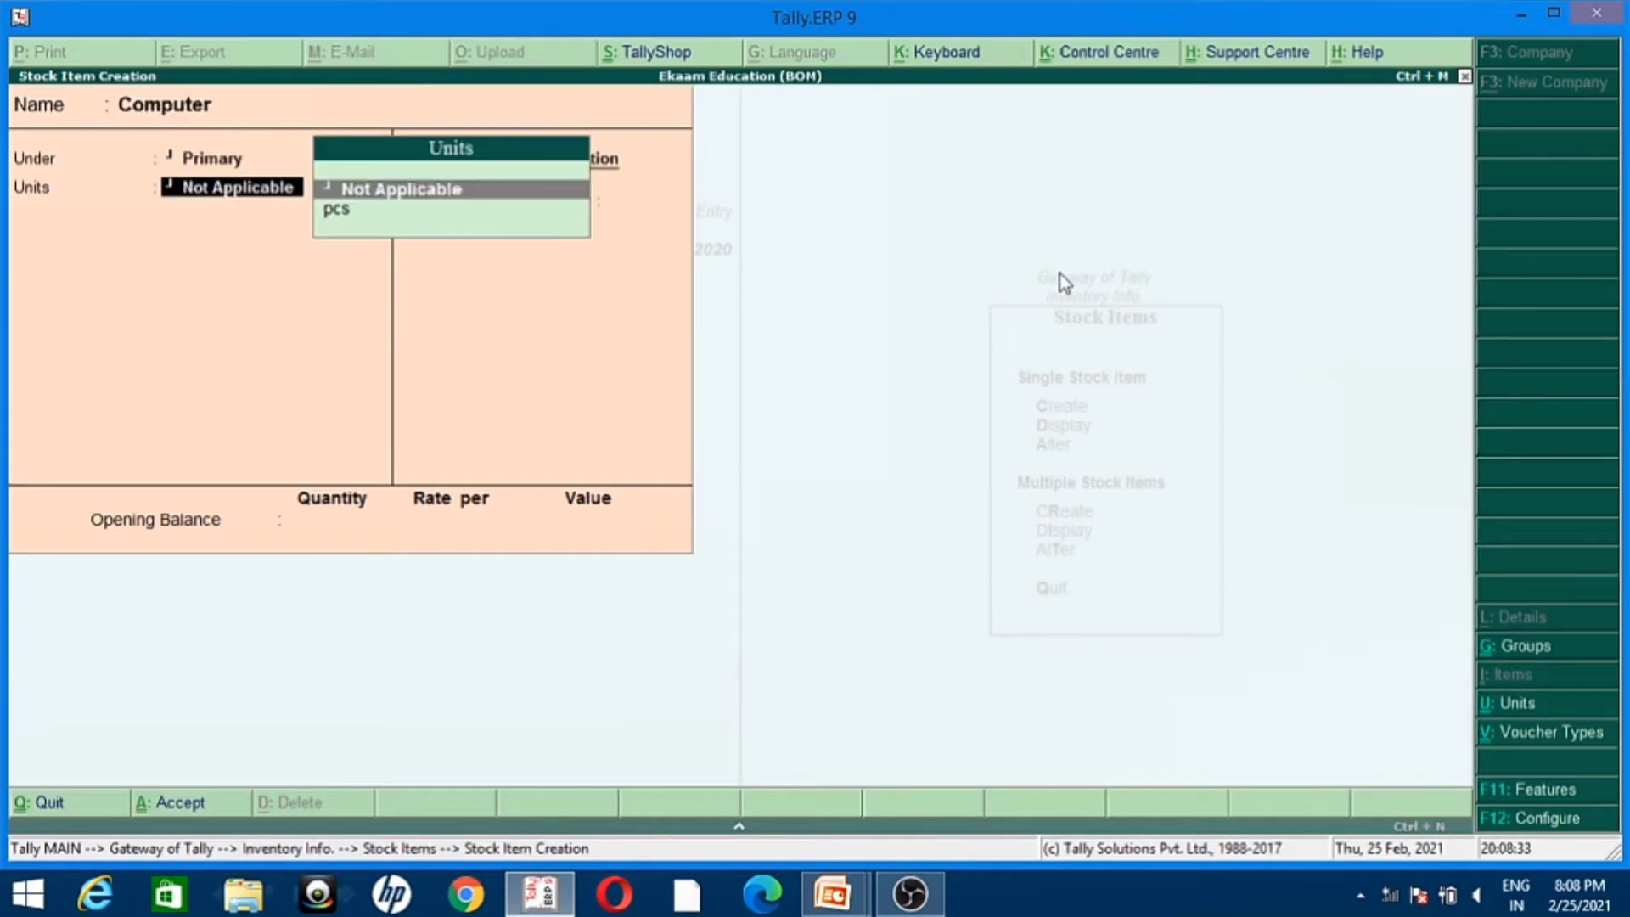
pyautogui.press('Down')
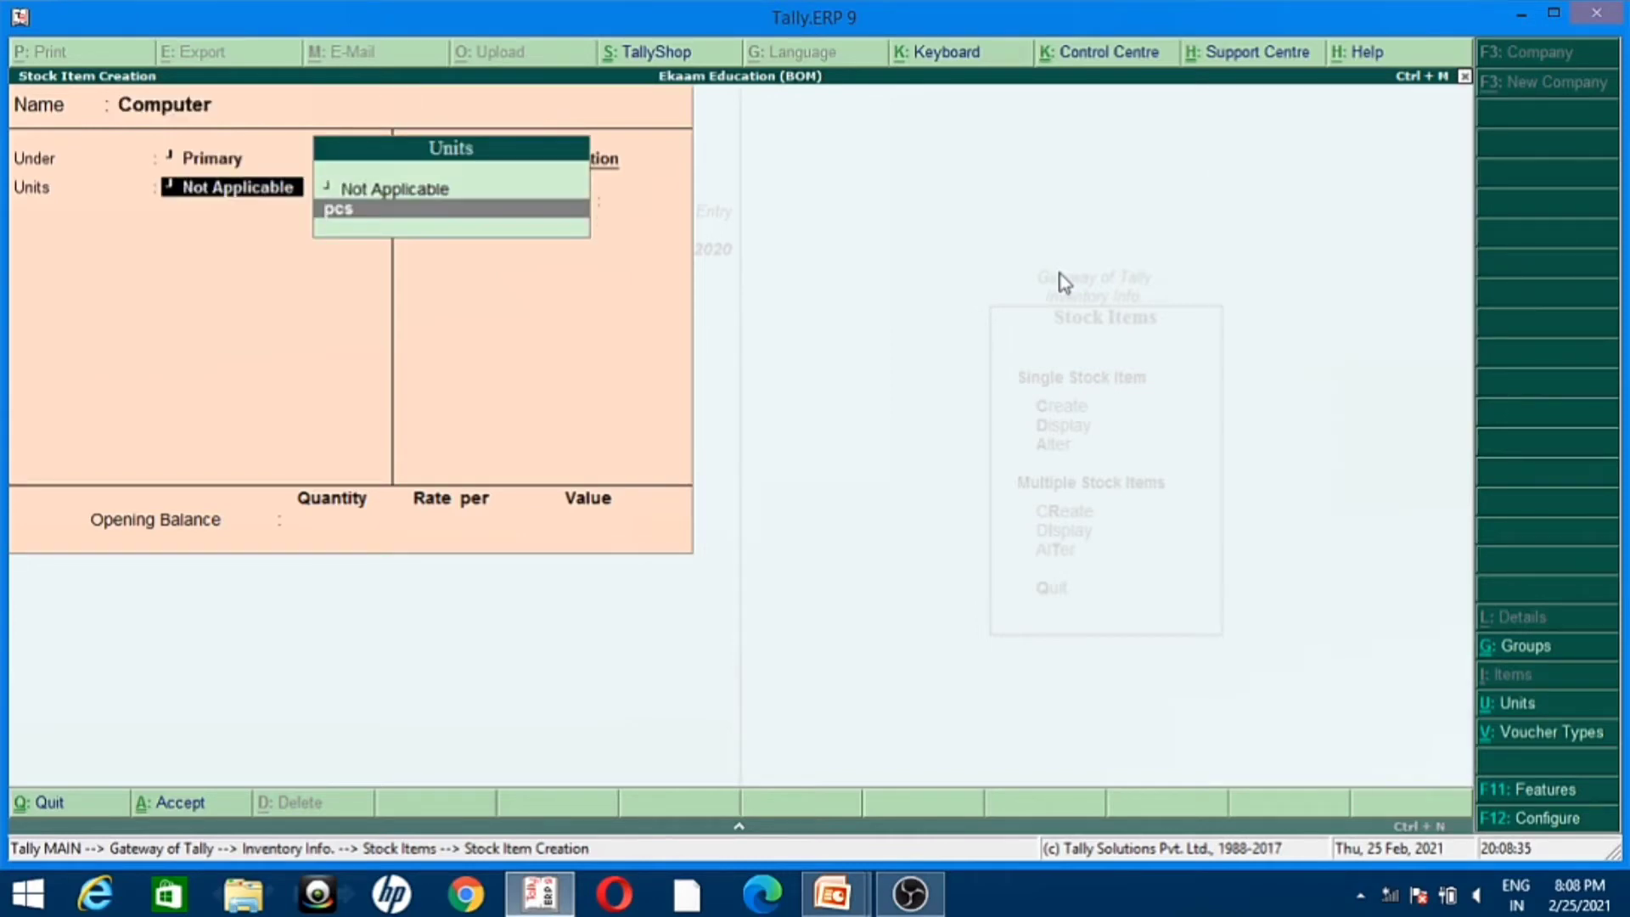
pyautogui.press('Return')
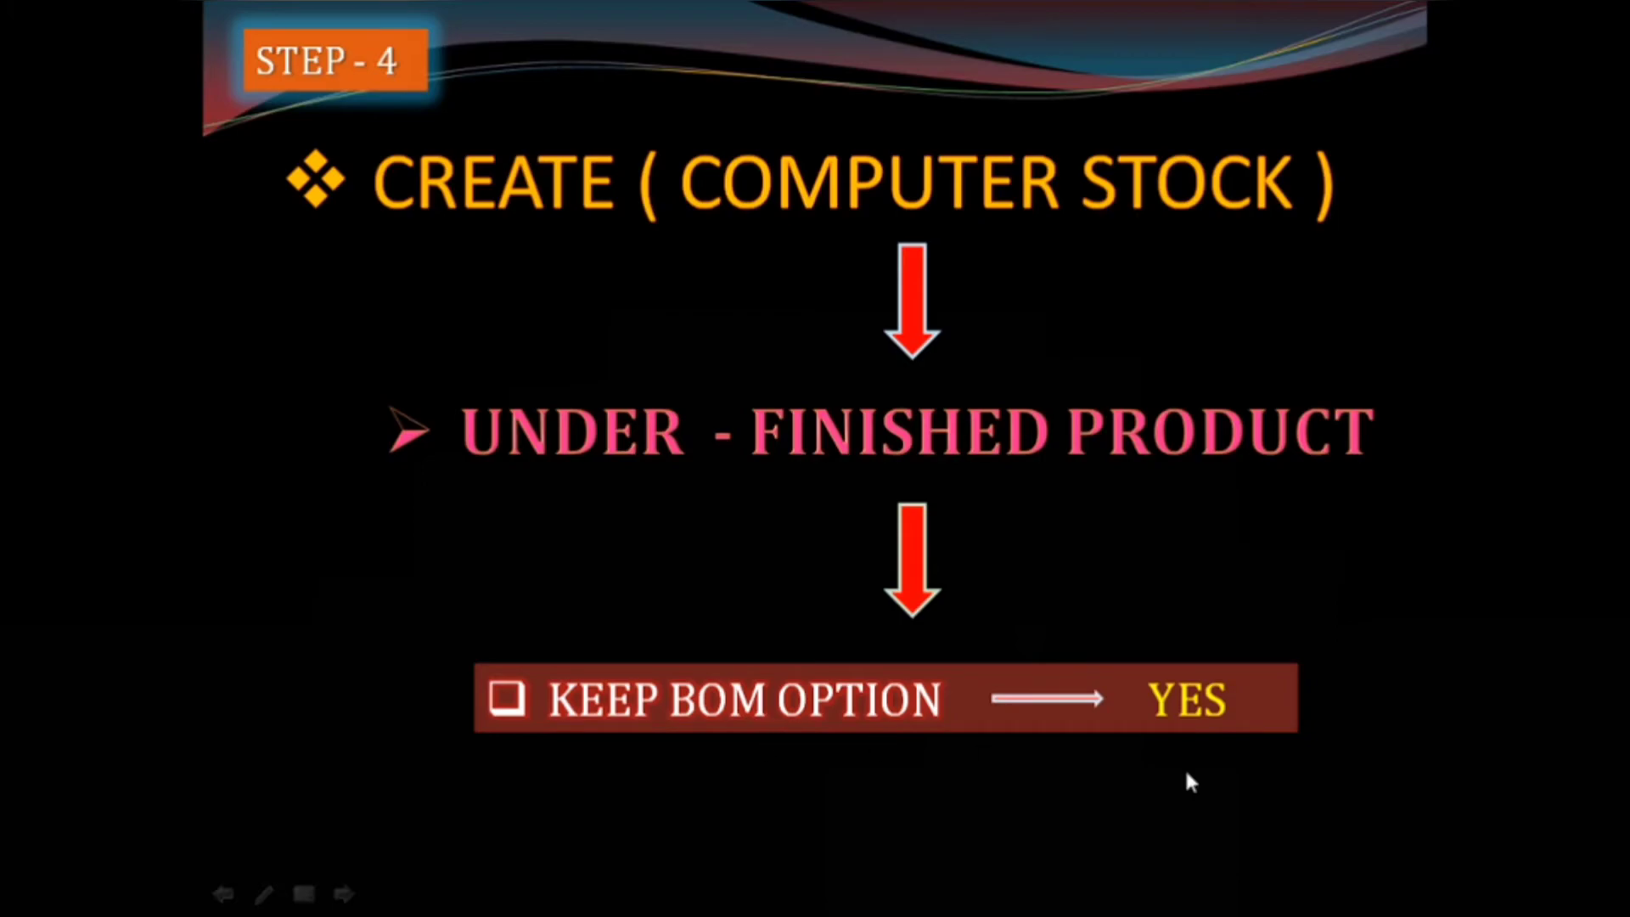
# Step: Back in Tally.ERP 9, set the Computer item's BOM components to Yes and name the BOM Computer1
pyautogui.hotkey('alt', 'Tab')
pyautogui.write('yes')
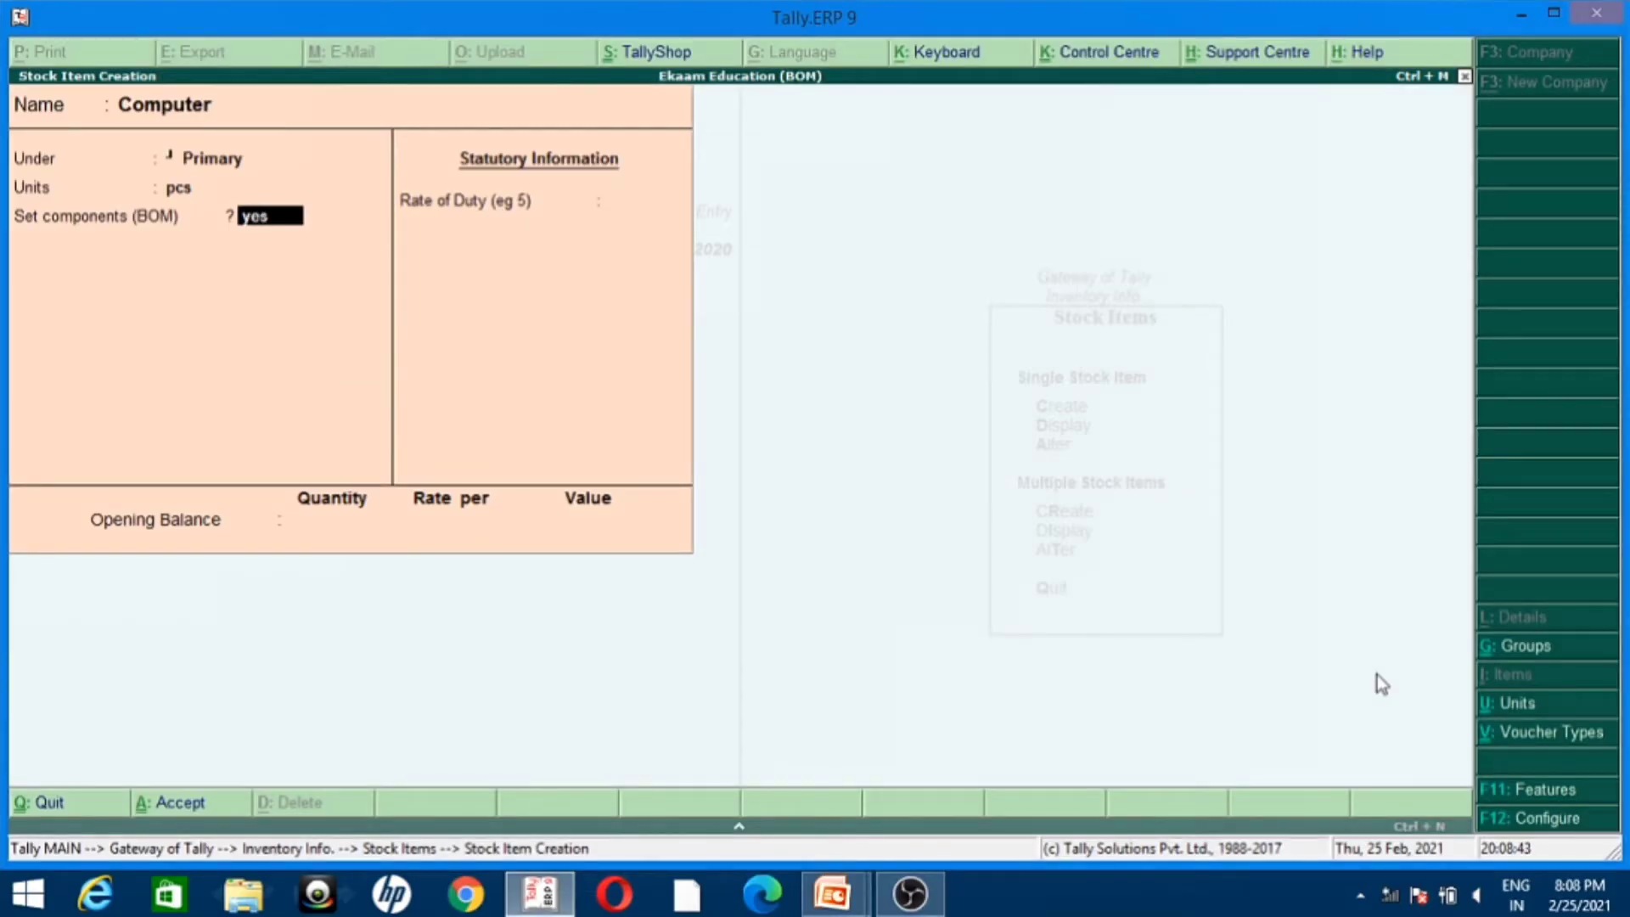
pyautogui.press('Return')
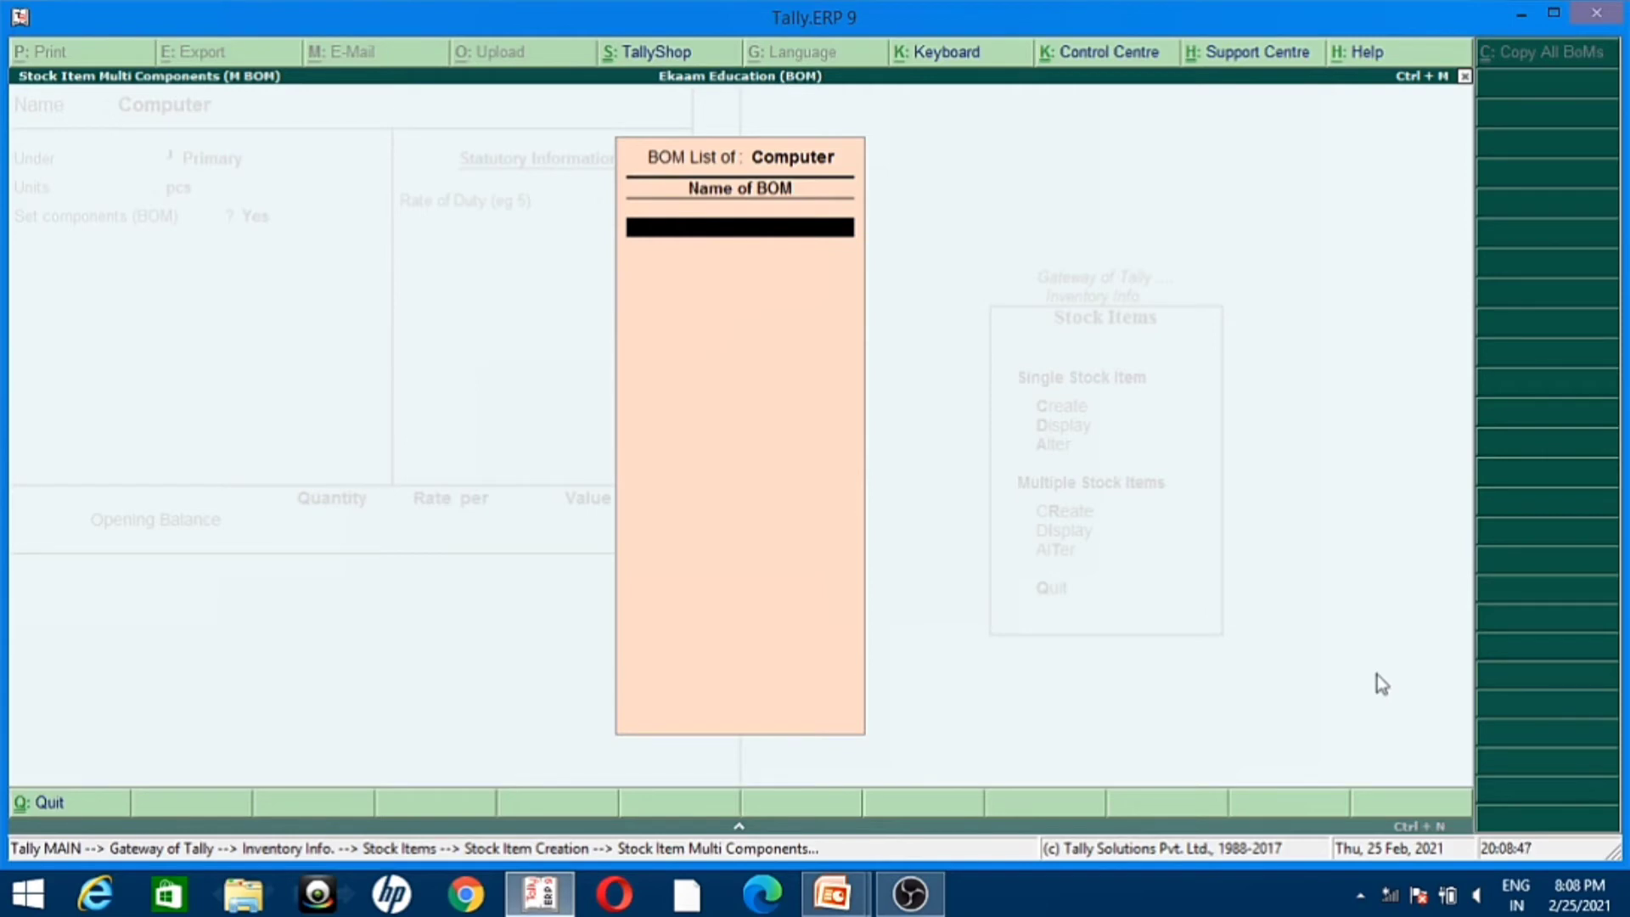
pyautogui.write('Computer1')
pyautogui.press('Return')
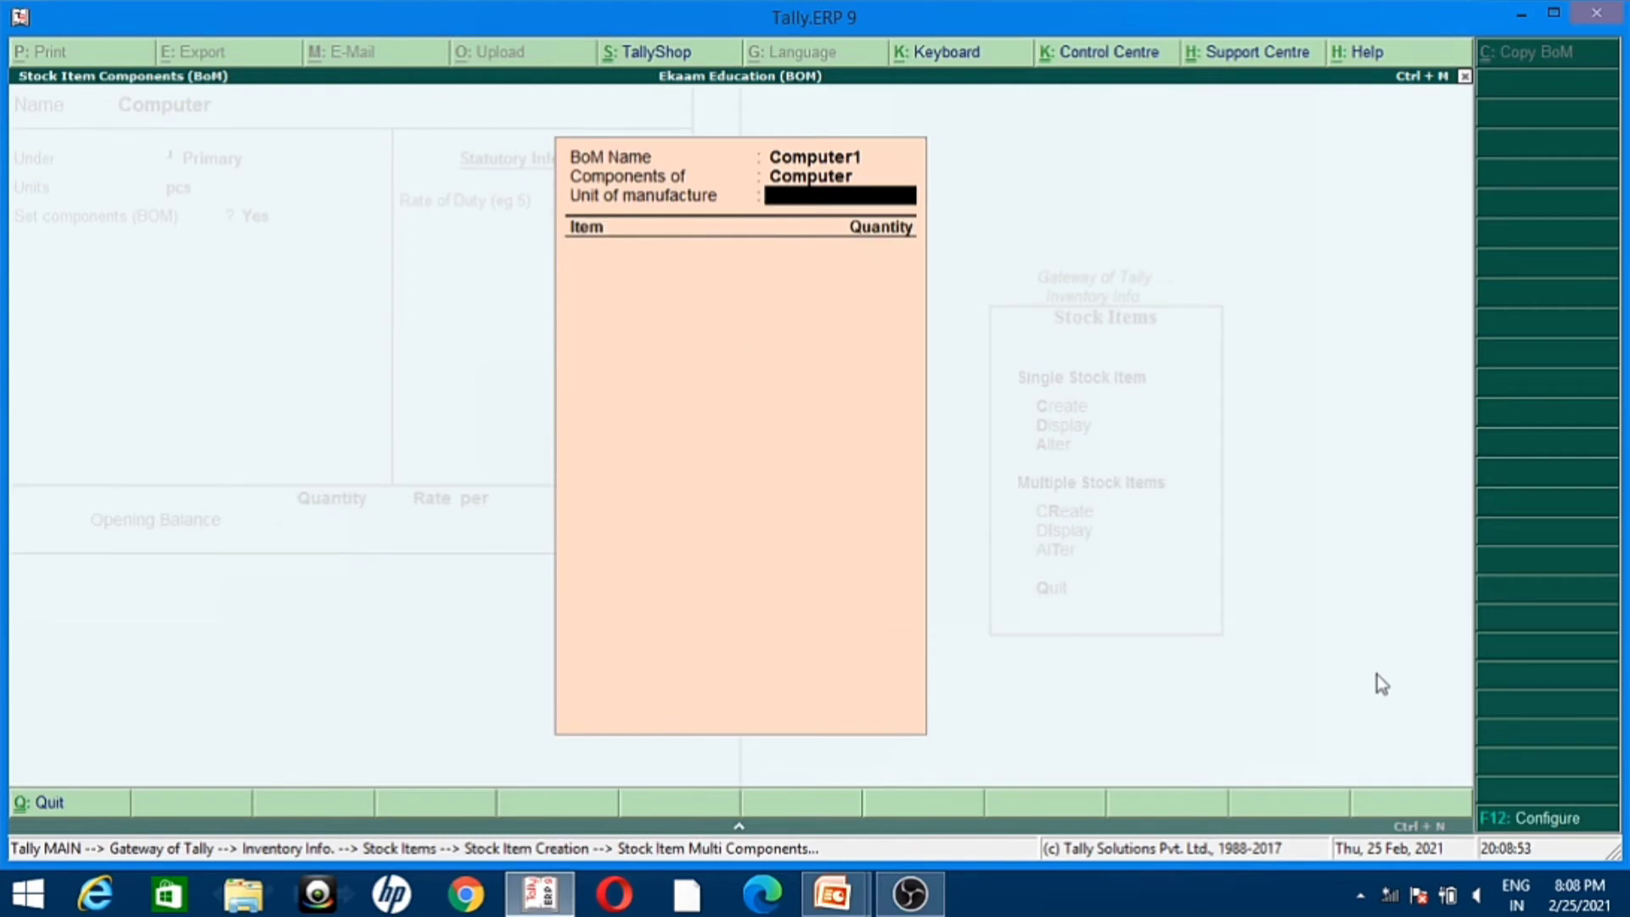
# Step: Set the unit of manufacture to 1 pcs and add CPU as a component with quantity 1 pcs
pyautogui.write('1')
pyautogui.press('Return')
pyautogui.press('Return')
pyautogui.write('1')
pyautogui.press('Return')
# Step: Add Keyboard to the Computer1 BOM with a quantity of 1 pcs
pyautogui.press('Down')
pyautogui.press('Down')
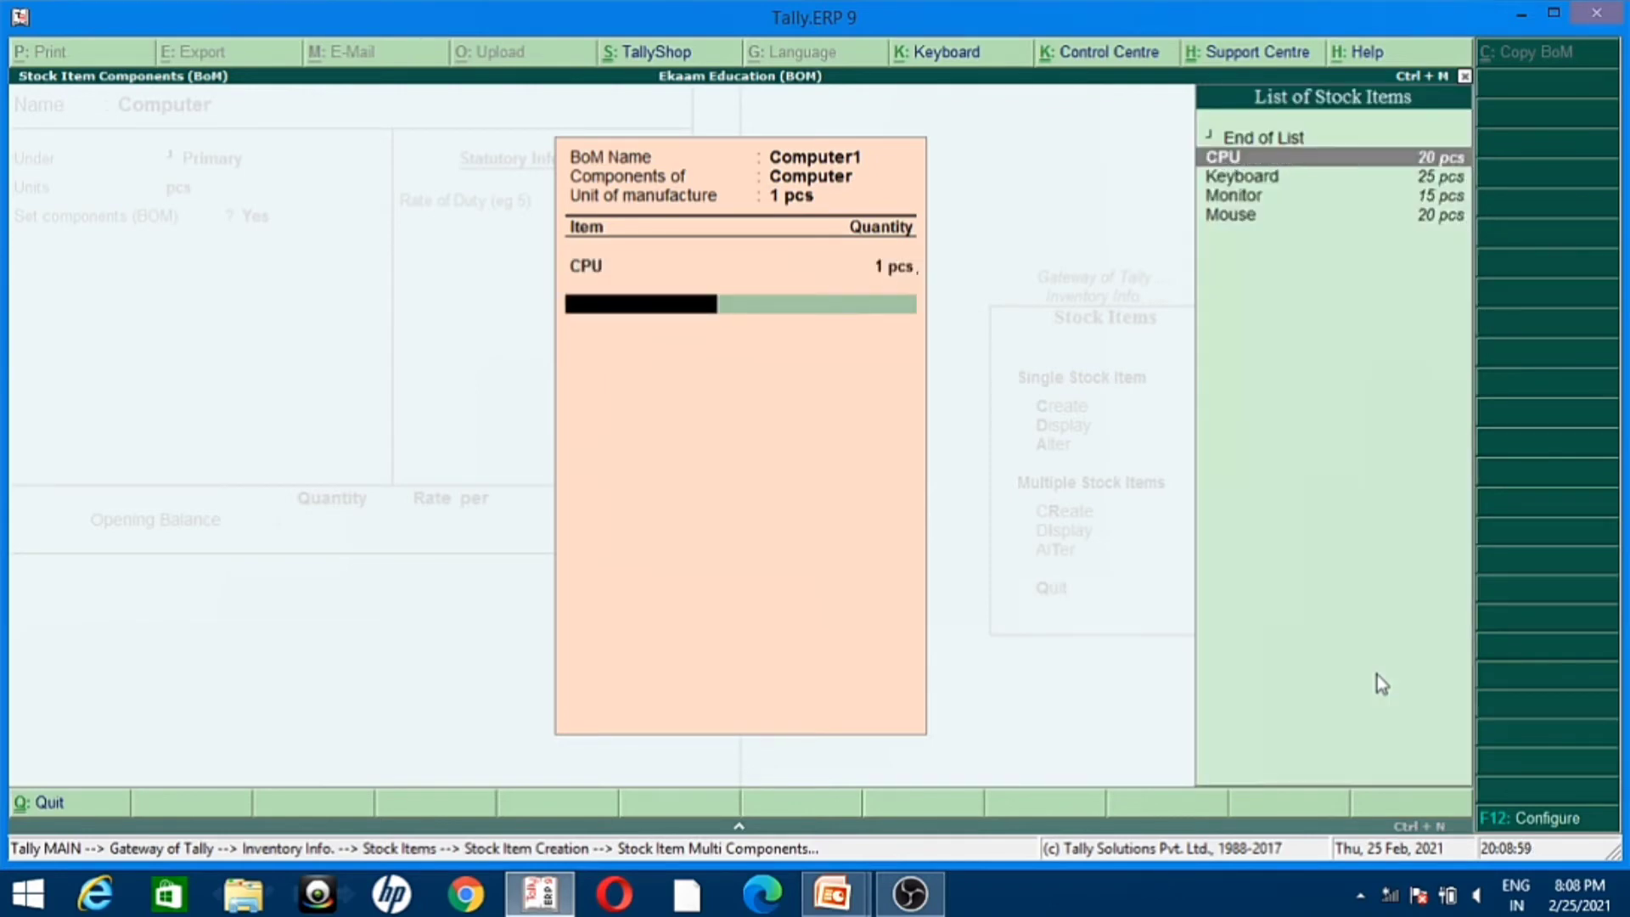
pyautogui.press('Return')
pyautogui.write('1')
pyautogui.press('Return')
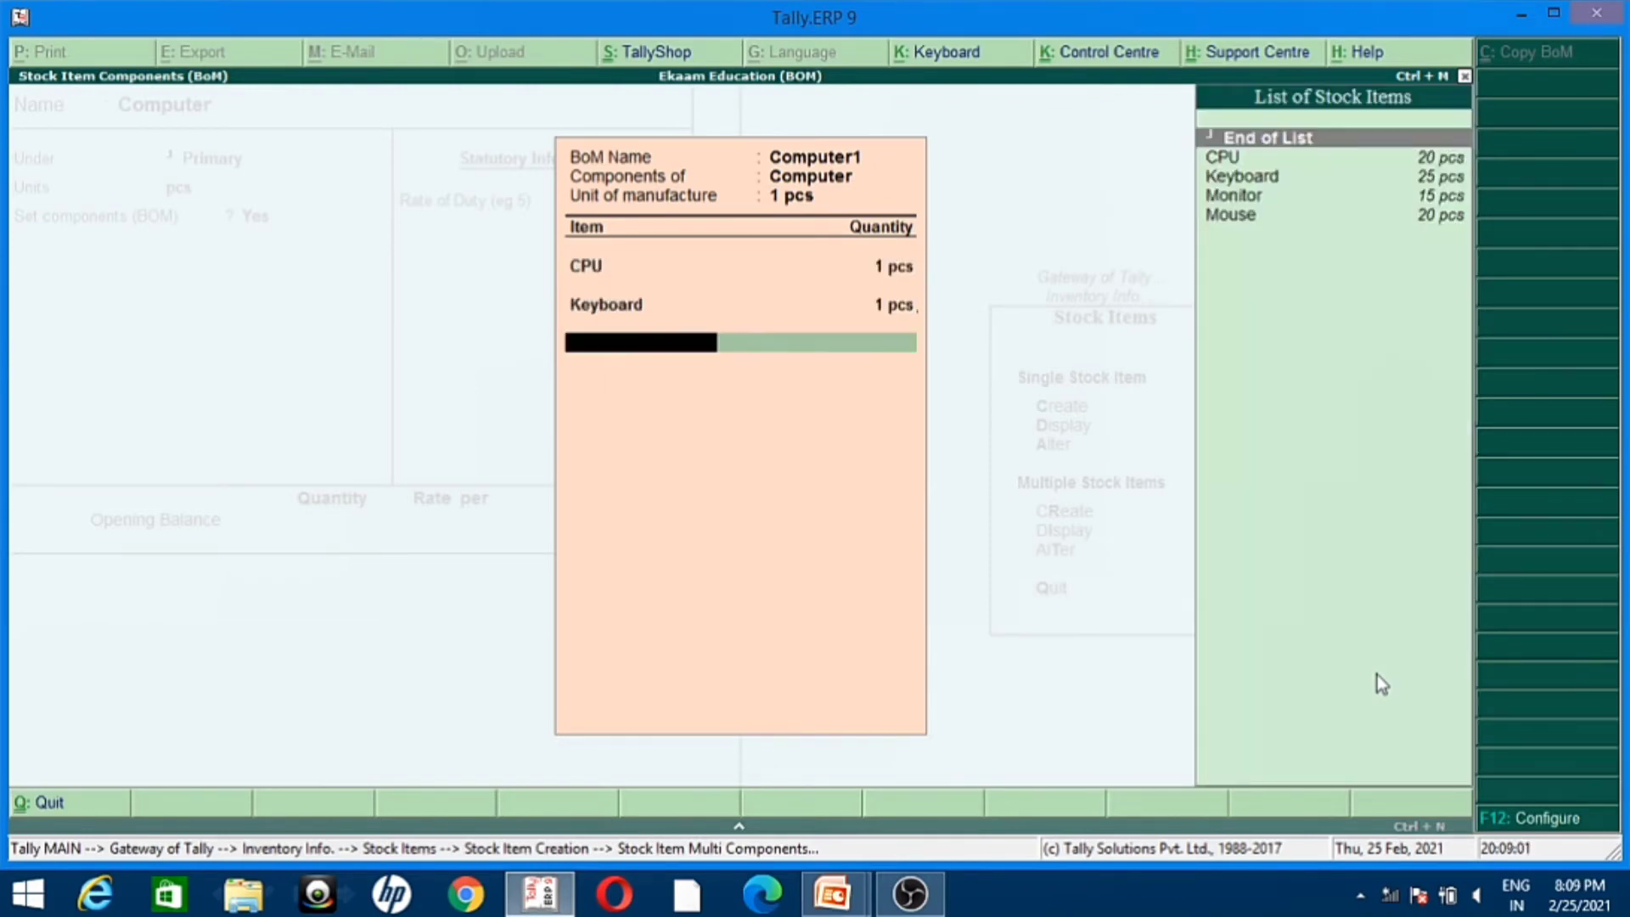
# Step: Add Monitor to the Computer1 BOM with a quantity of 1 pcs
pyautogui.press('Down')
pyautogui.press('Down')
pyautogui.press('Down')
pyautogui.press('Return')
pyautogui.write('1')
pyautogui.press('Return')
# Step: Add Mouse to the Computer1 BOM with a quantity of 1 pcs
pyautogui.press('Down')
pyautogui.press('Down')
pyautogui.press('Down')
pyautogui.press('Down')
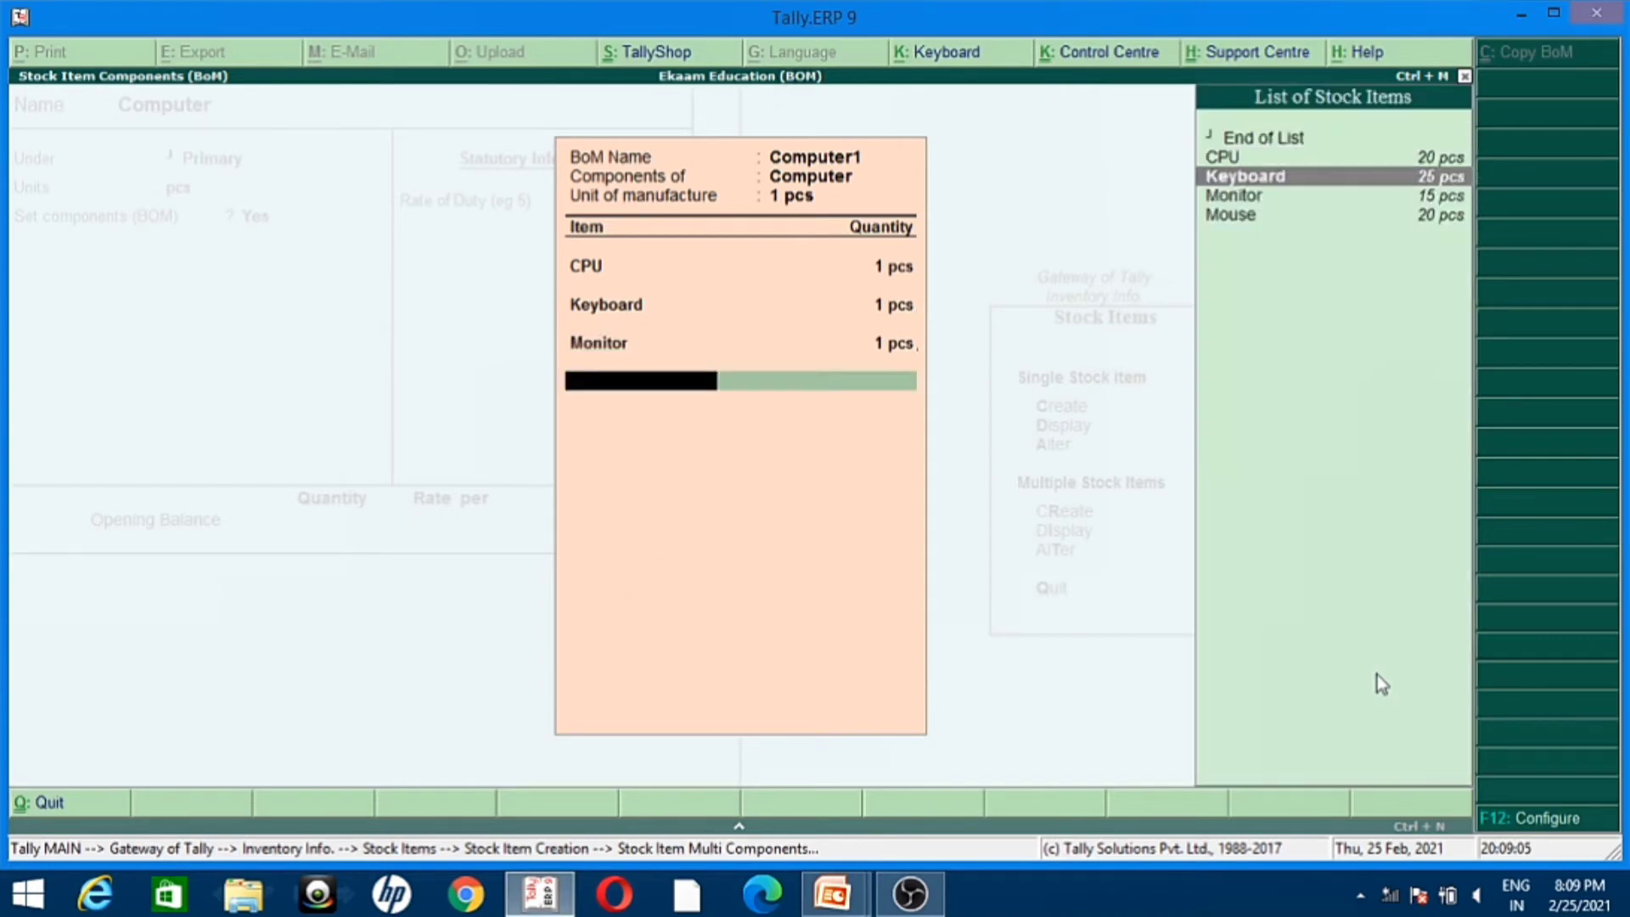
pyautogui.press('Return')
pyautogui.write('1')
pyautogui.press('Return')
# Step: End the component and BOM lists and save the Computer stock item without an opening balance
pyautogui.press('Return')
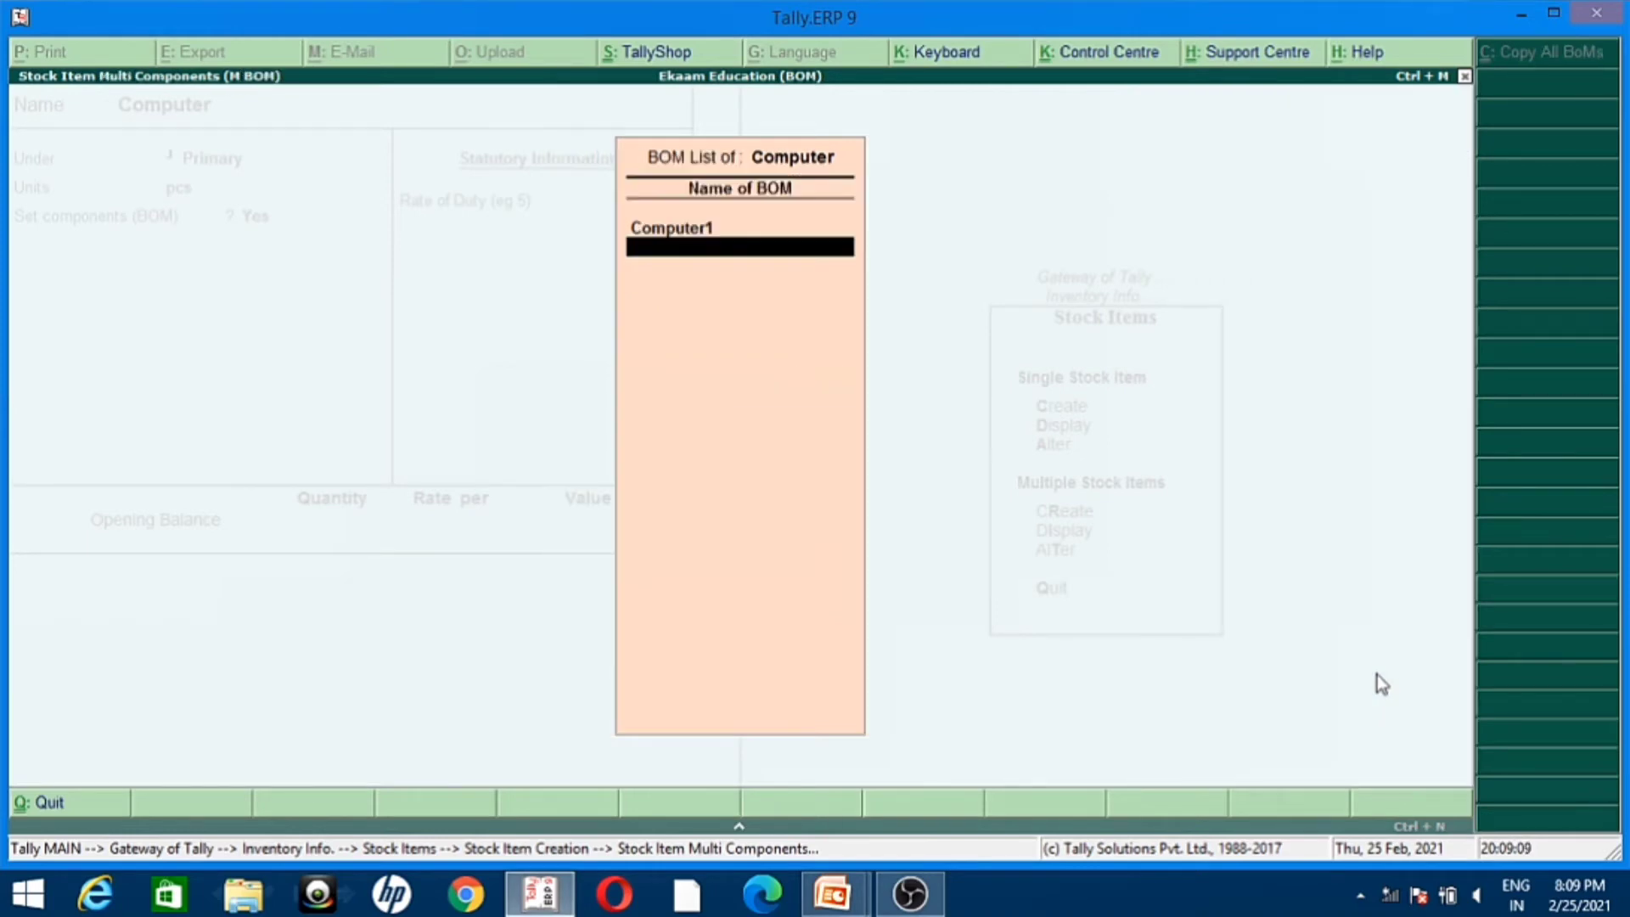
pyautogui.press('Return')
pyautogui.press('Return')
pyautogui.press('Return')
pyautogui.press('Return')
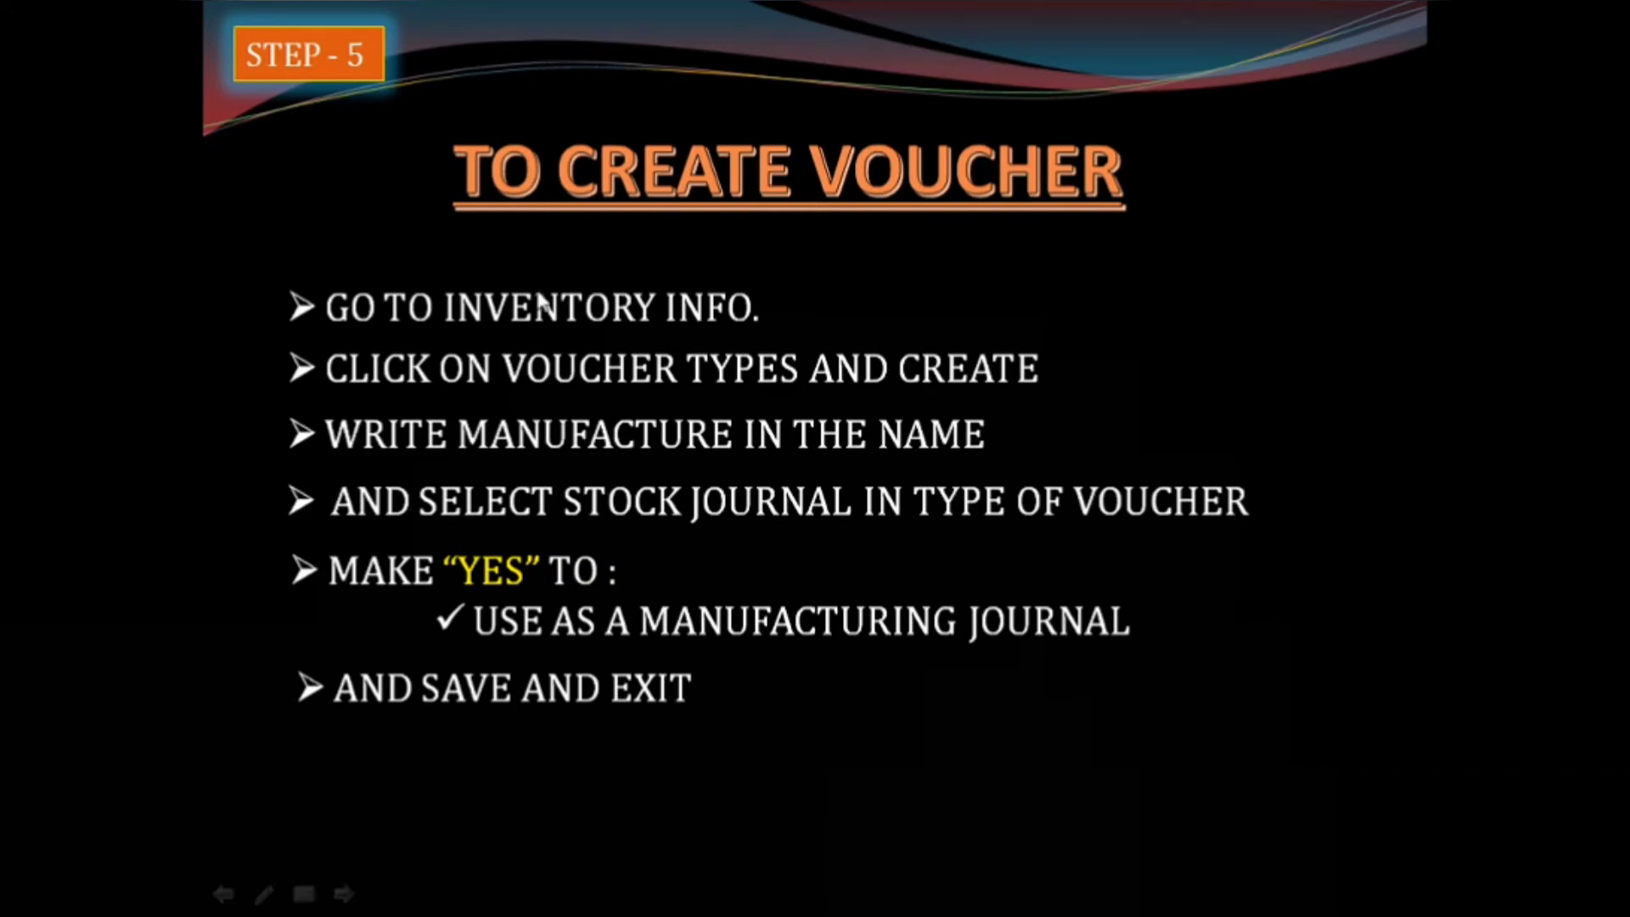
# Step: Switch back to Tally.ERP 9, leave stock item creation and open Voucher Types under Inventory Info
pyautogui.hotkey('alt', 'Tab')
pyautogui.press('Escape')
pyautogui.press('y')
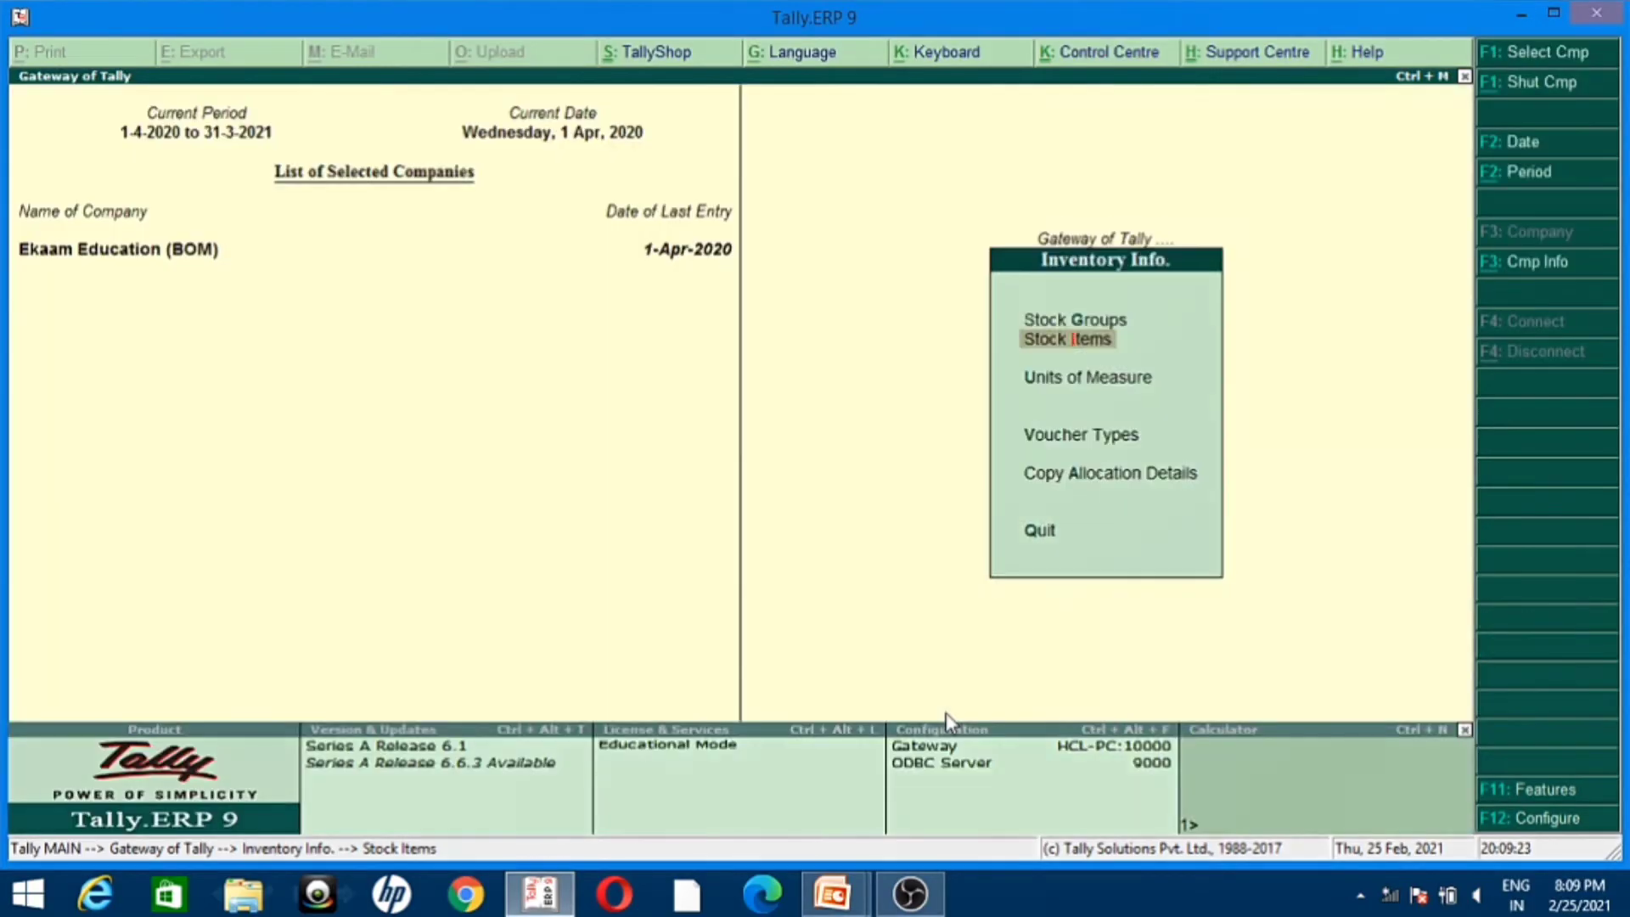
pyautogui.press('Escape')
pyautogui.press('Up')
pyautogui.press('Down')
pyautogui.press('Return')
pyautogui.press('Down')
pyautogui.press('Down')
pyautogui.press('Down')
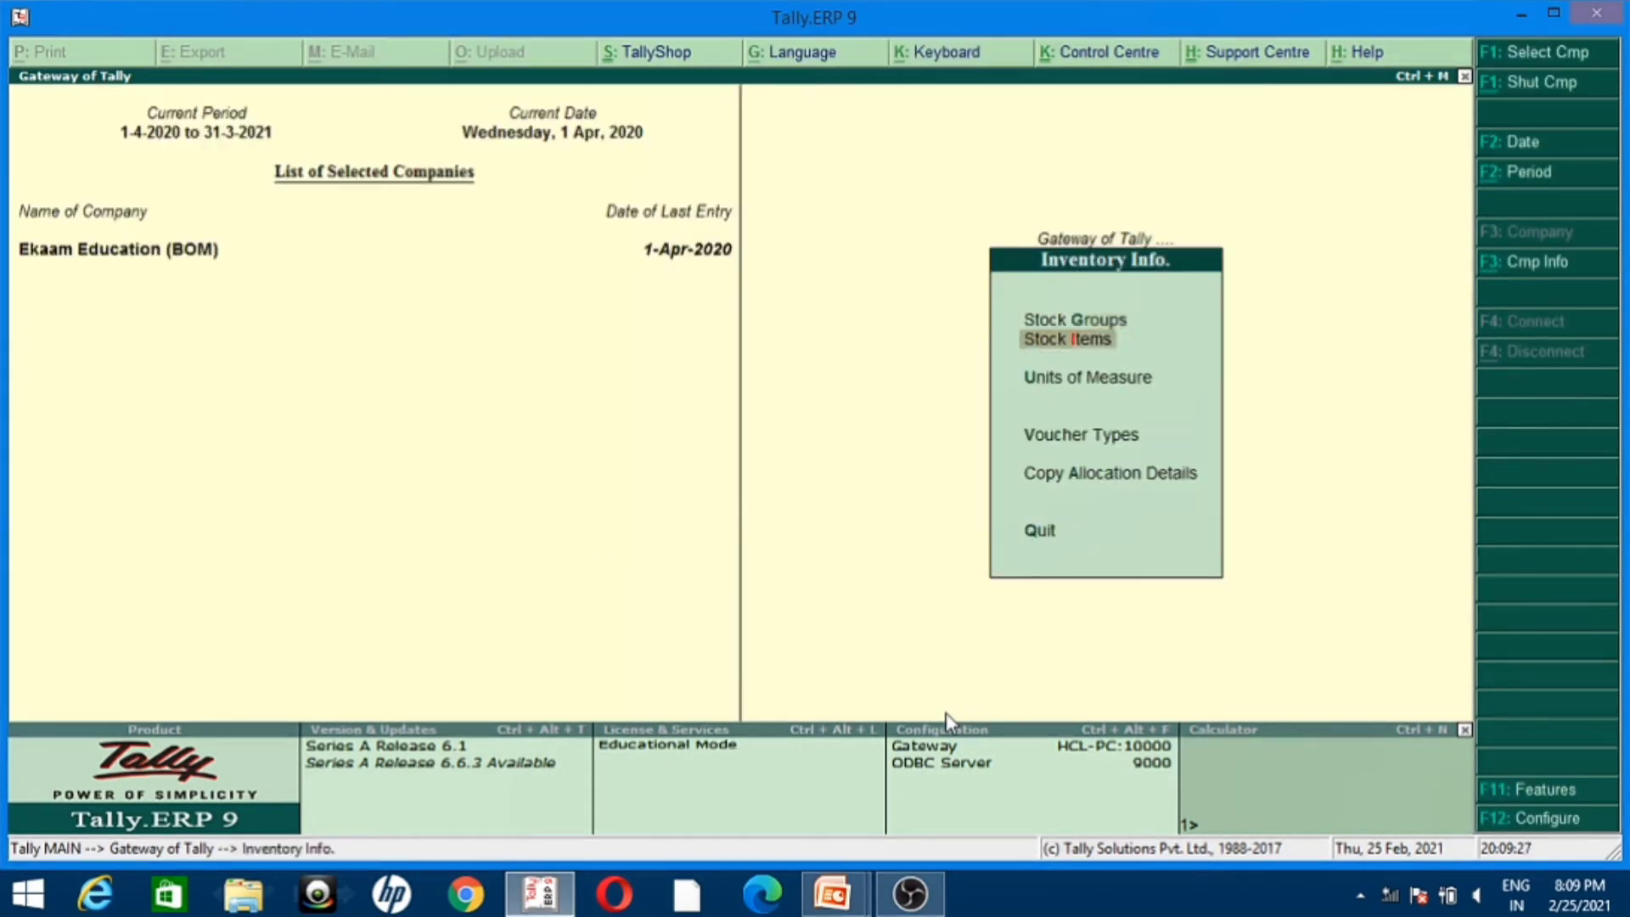
pyautogui.press('Return')
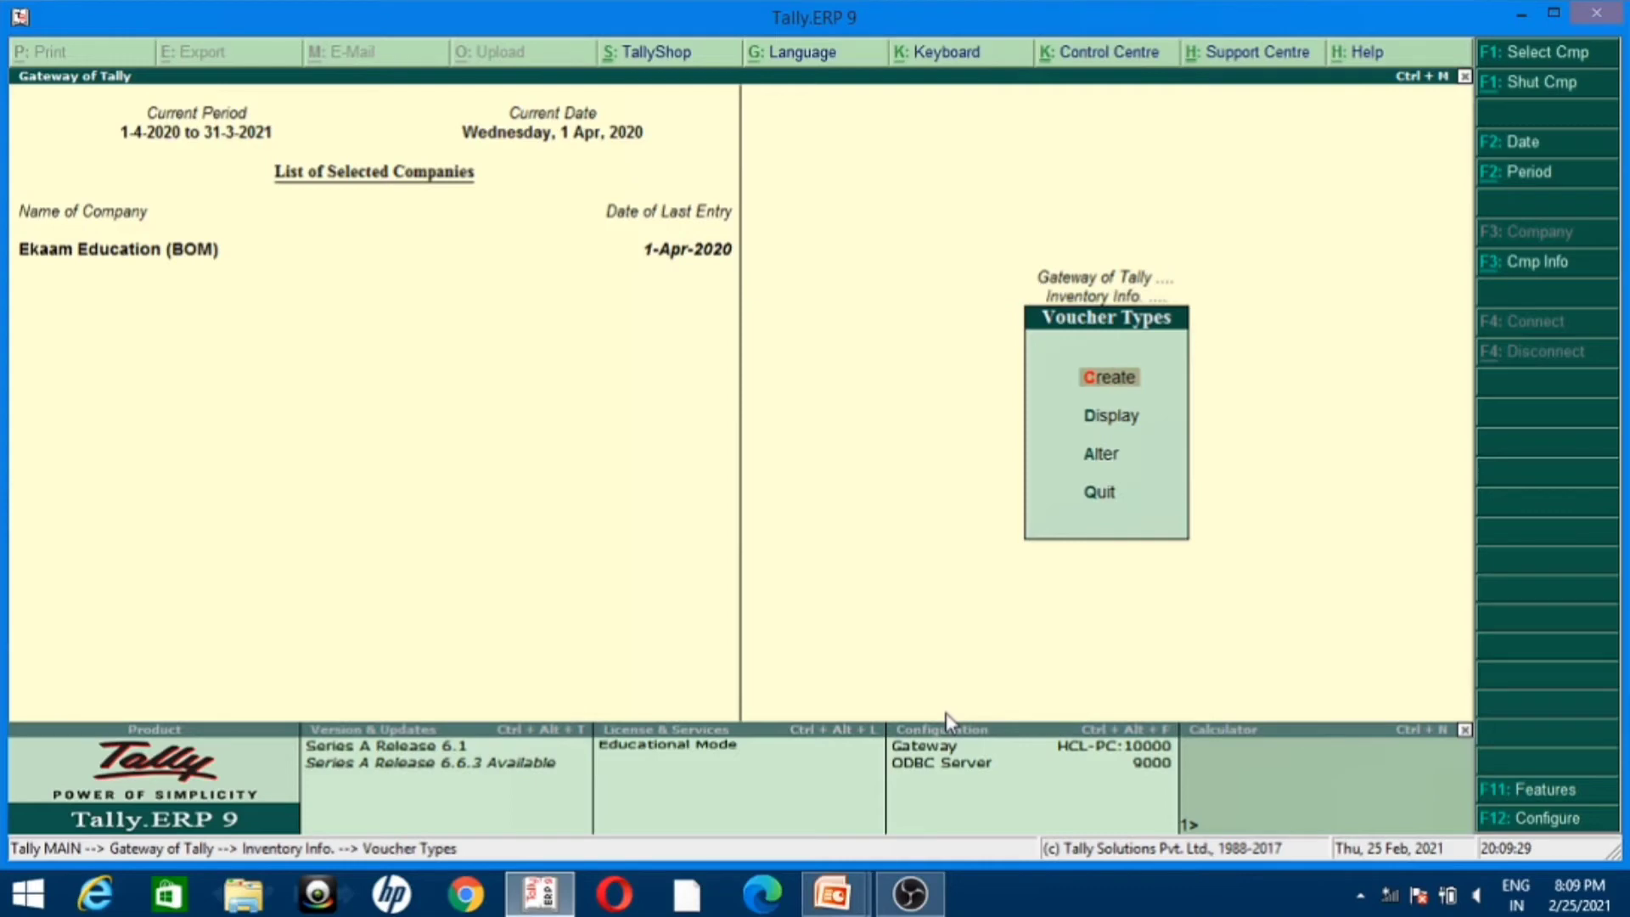
# Step: Start a new voucher type named Manufacture with Stock Journal as its type of voucher
pyautogui.press('Return')
pyautogui.write('Ma')
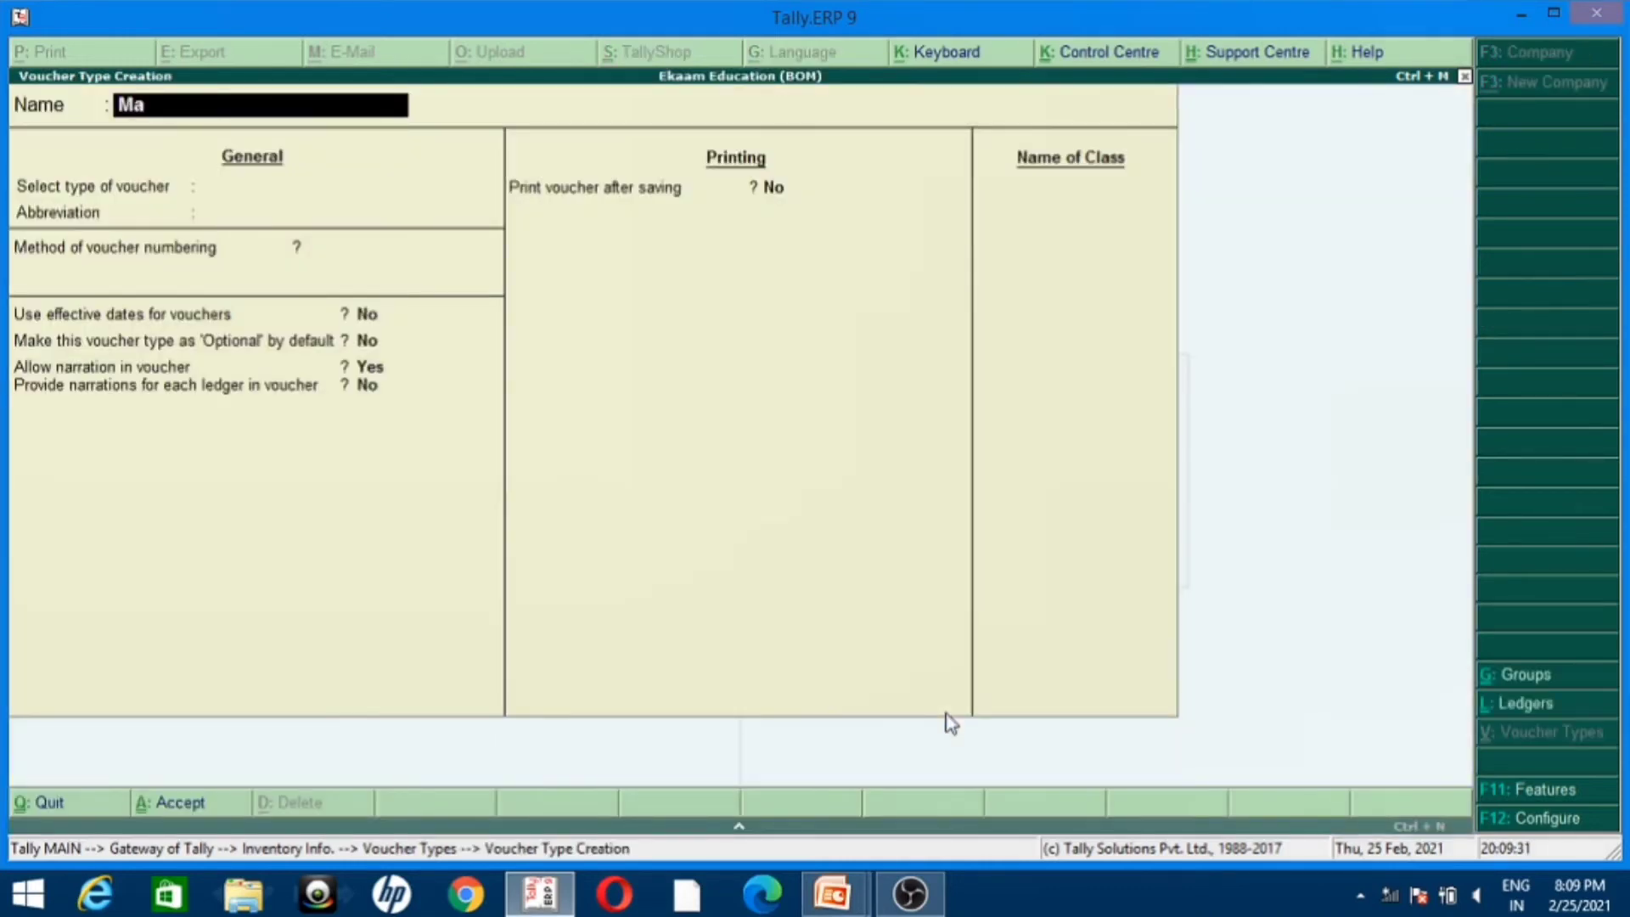
pyautogui.write('nufacut')
pyautogui.press('BackSpace')
pyautogui.press('BackSpace')
pyautogui.write('ture')
pyautogui.press('Return')
pyautogui.write('Stock')
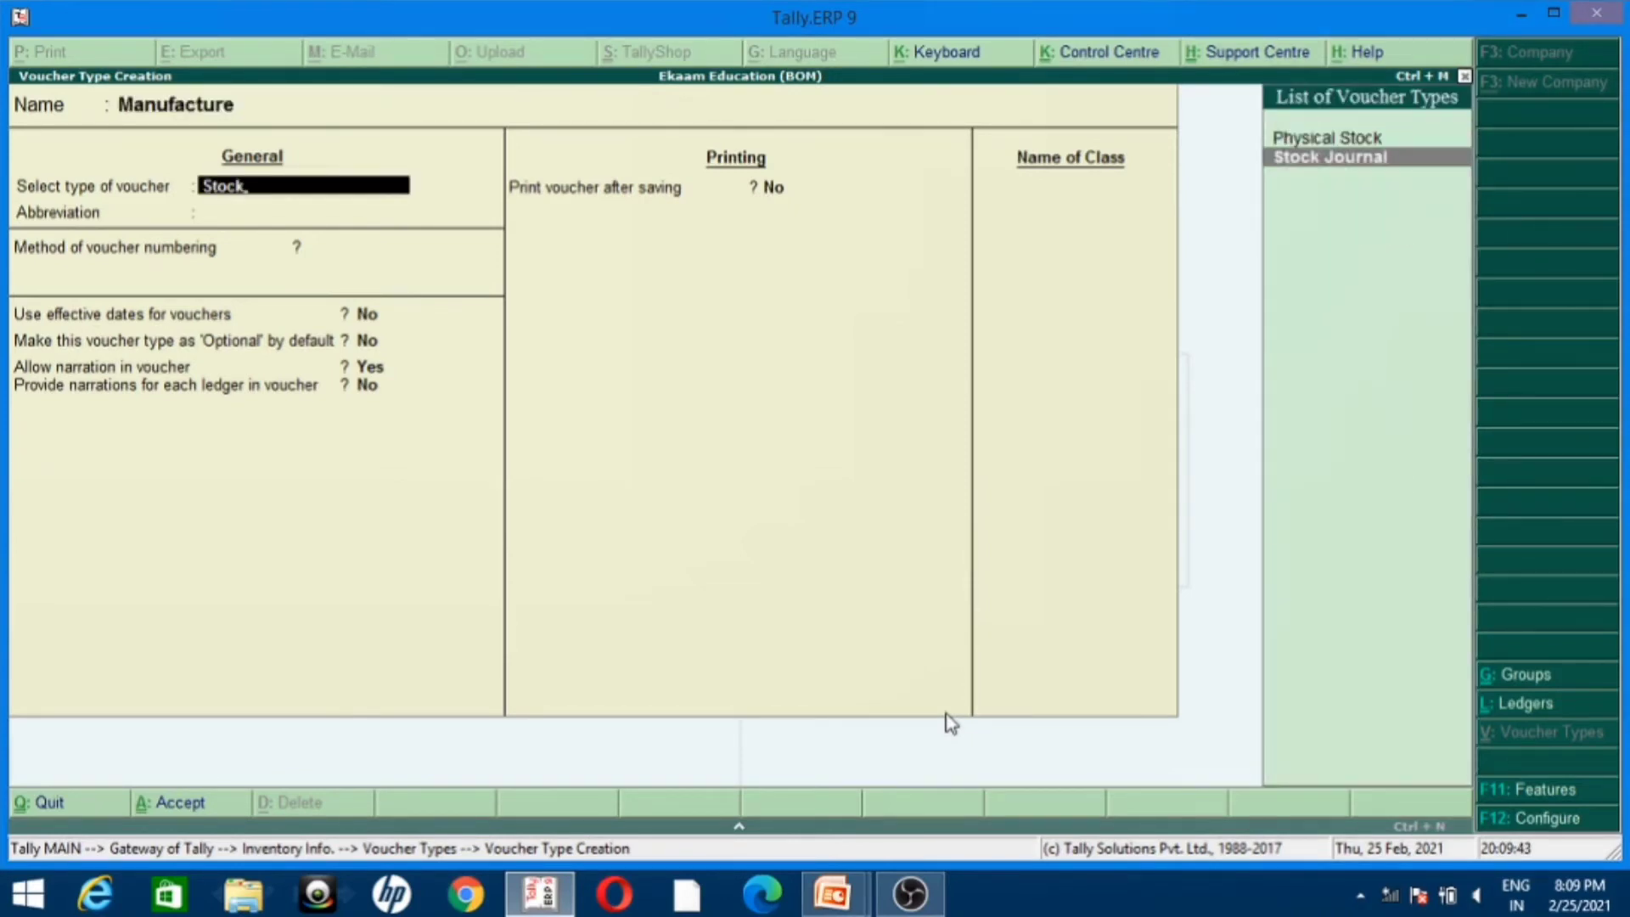
pyautogui.press('Return')
pyautogui.press('Return')
pyautogui.press('Return')
pyautogui.press('Return')
pyautogui.press('Return')
pyautogui.press('Return')
pyautogui.press('Return')
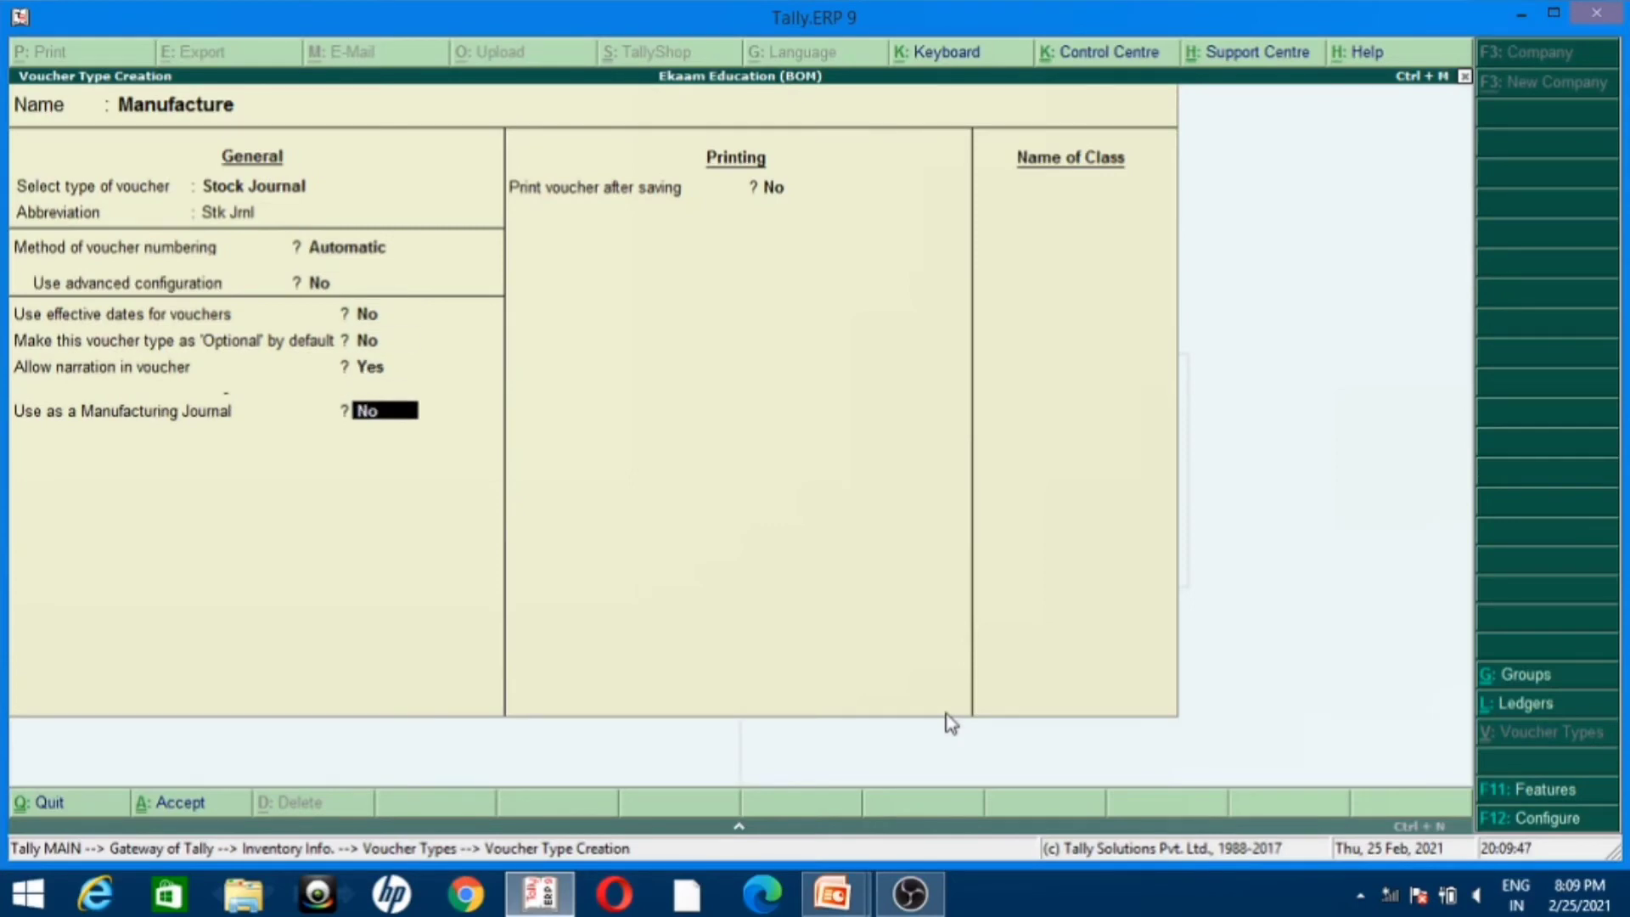
# Step: Set the Manufacture voucher type's use as a Manufacturing Journal to Yes and save it
pyautogui.write('y')
pyautogui.press('Return')
pyautogui.press('Return')
pyautogui.press('Return')
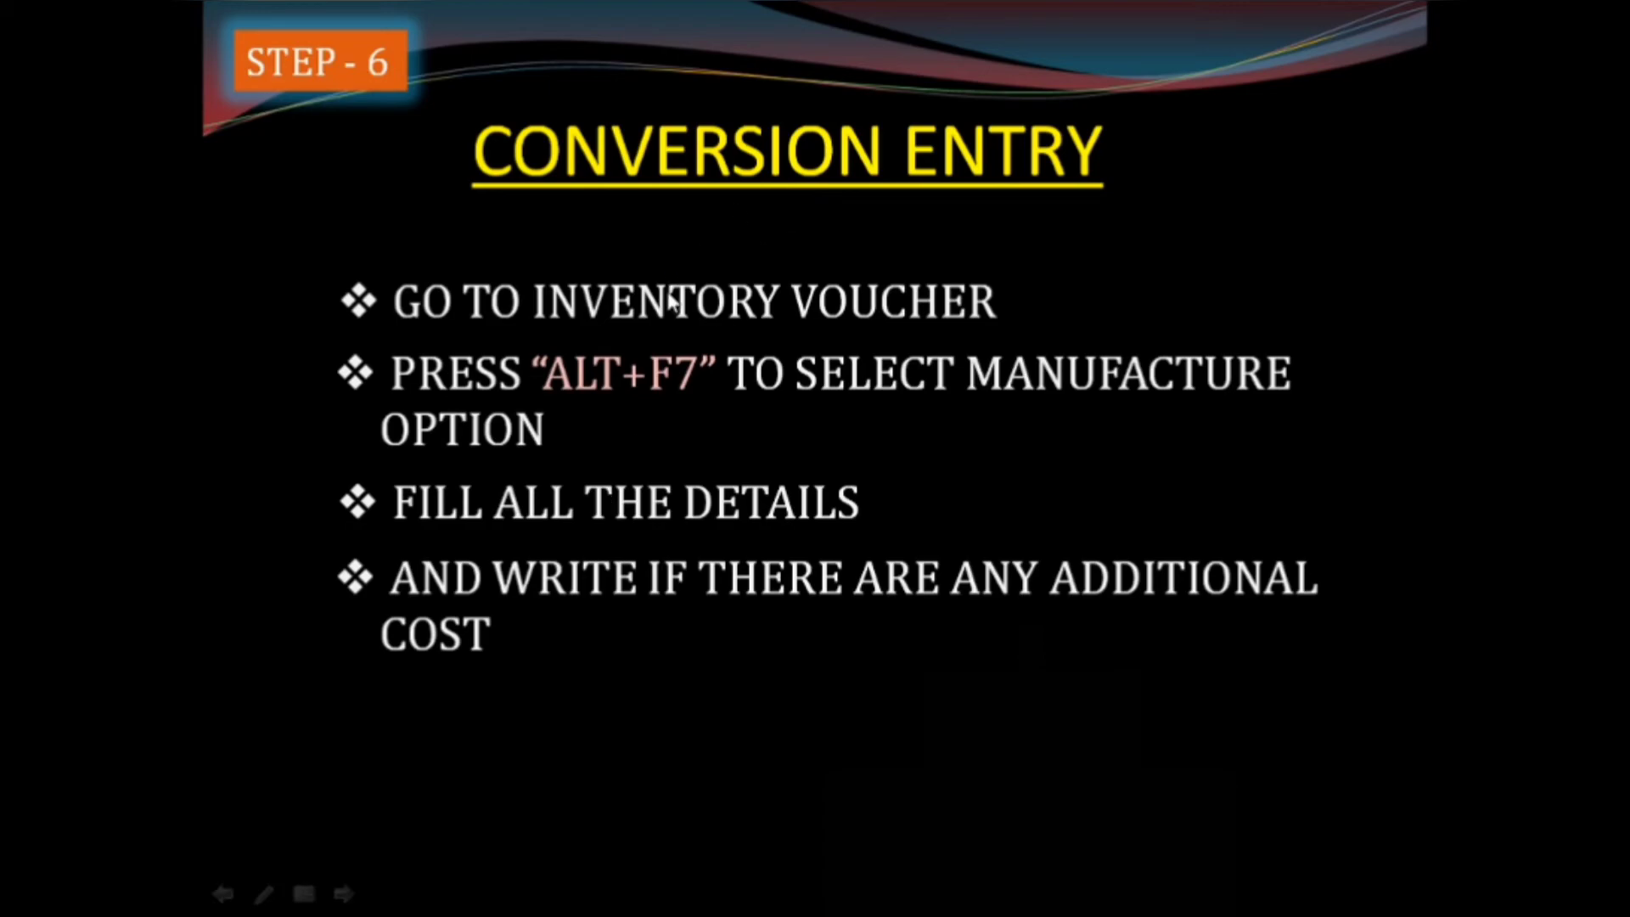
# Step: Switch back to Tally.ERP 9, return to the Gateway of Tally and open Inventory Vouchers
pyautogui.hotkey('alt', 'Tab')
pyautogui.press('Escape')
pyautogui.press('y')
pyautogui.press('Escape')
pyautogui.press('Escape')
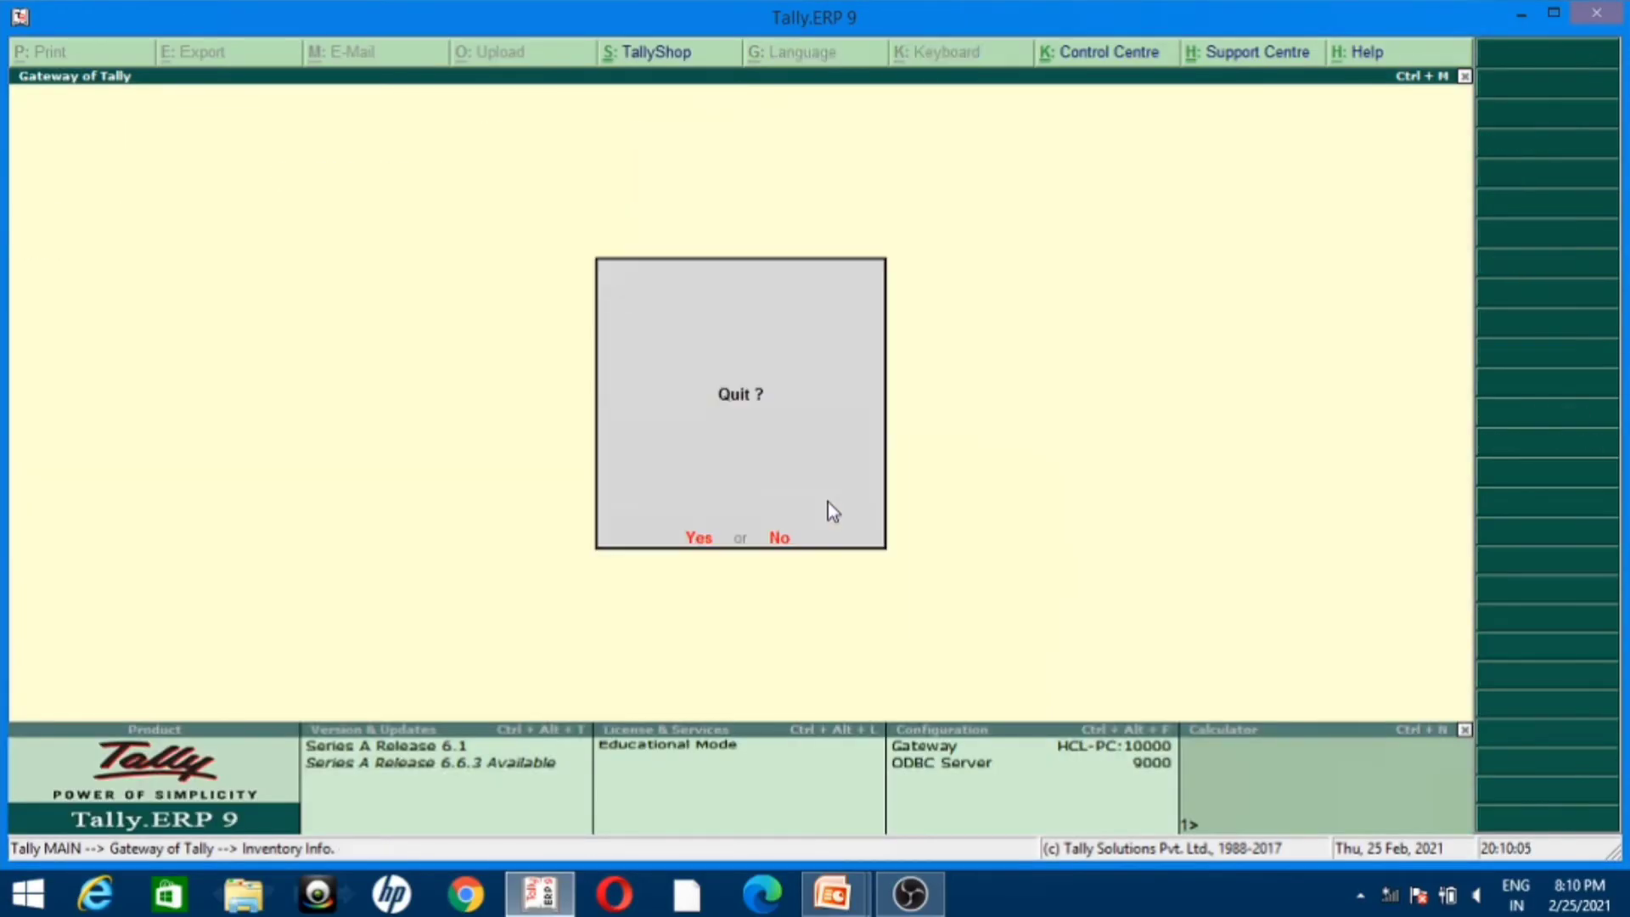
pyautogui.press('Down')
pyautogui.press('Down')
pyautogui.press('Down')
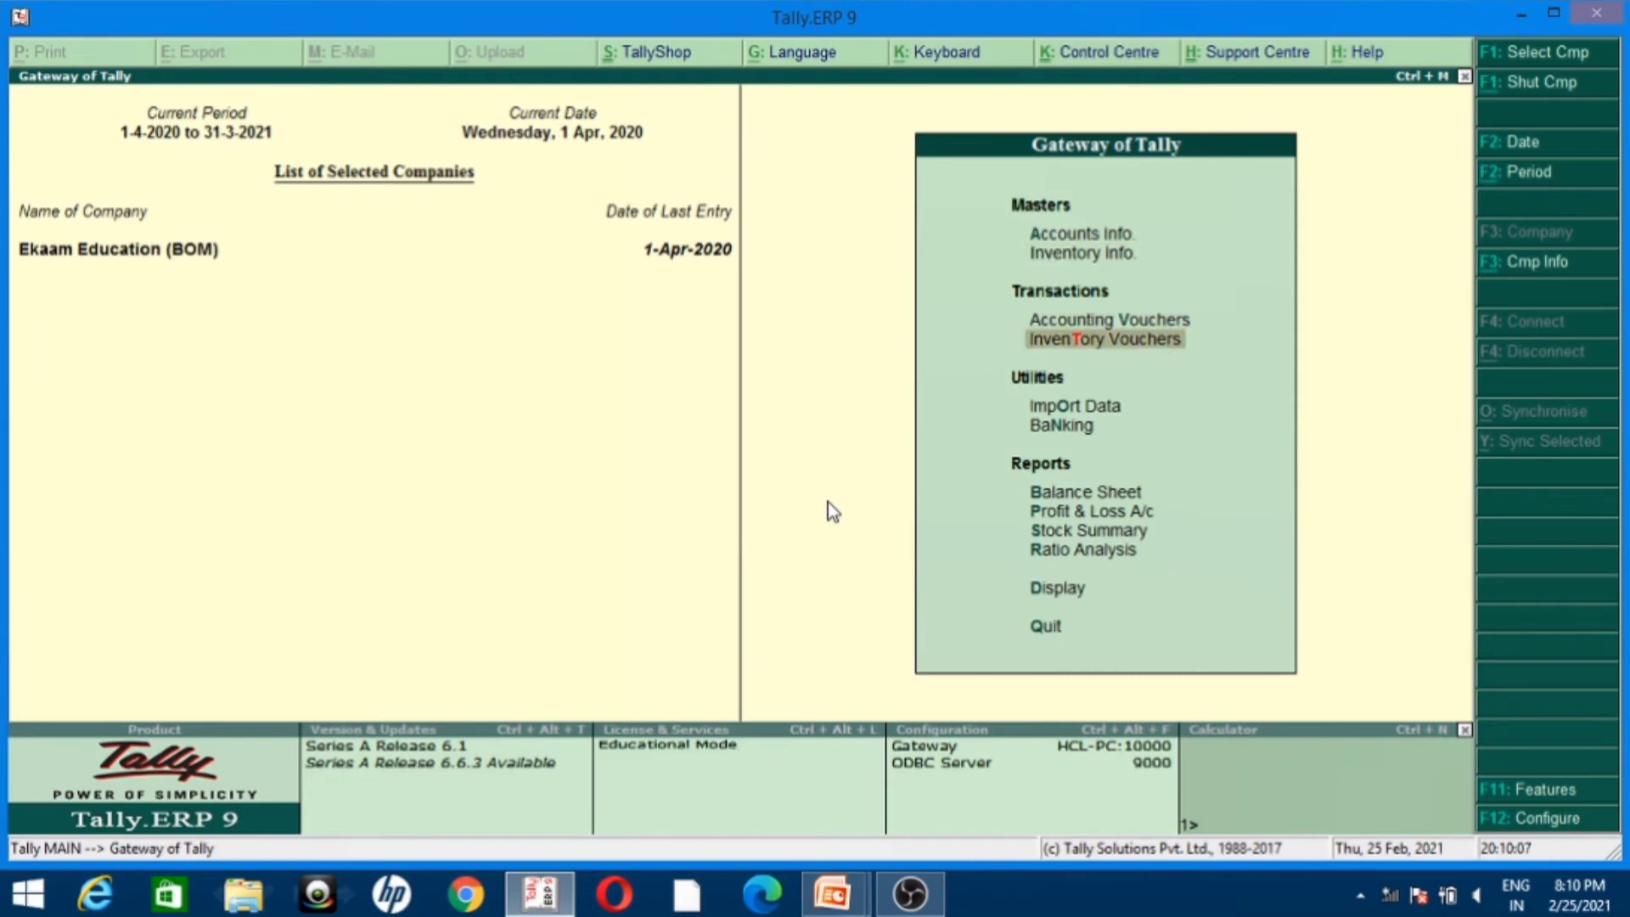
pyautogui.press('Return')
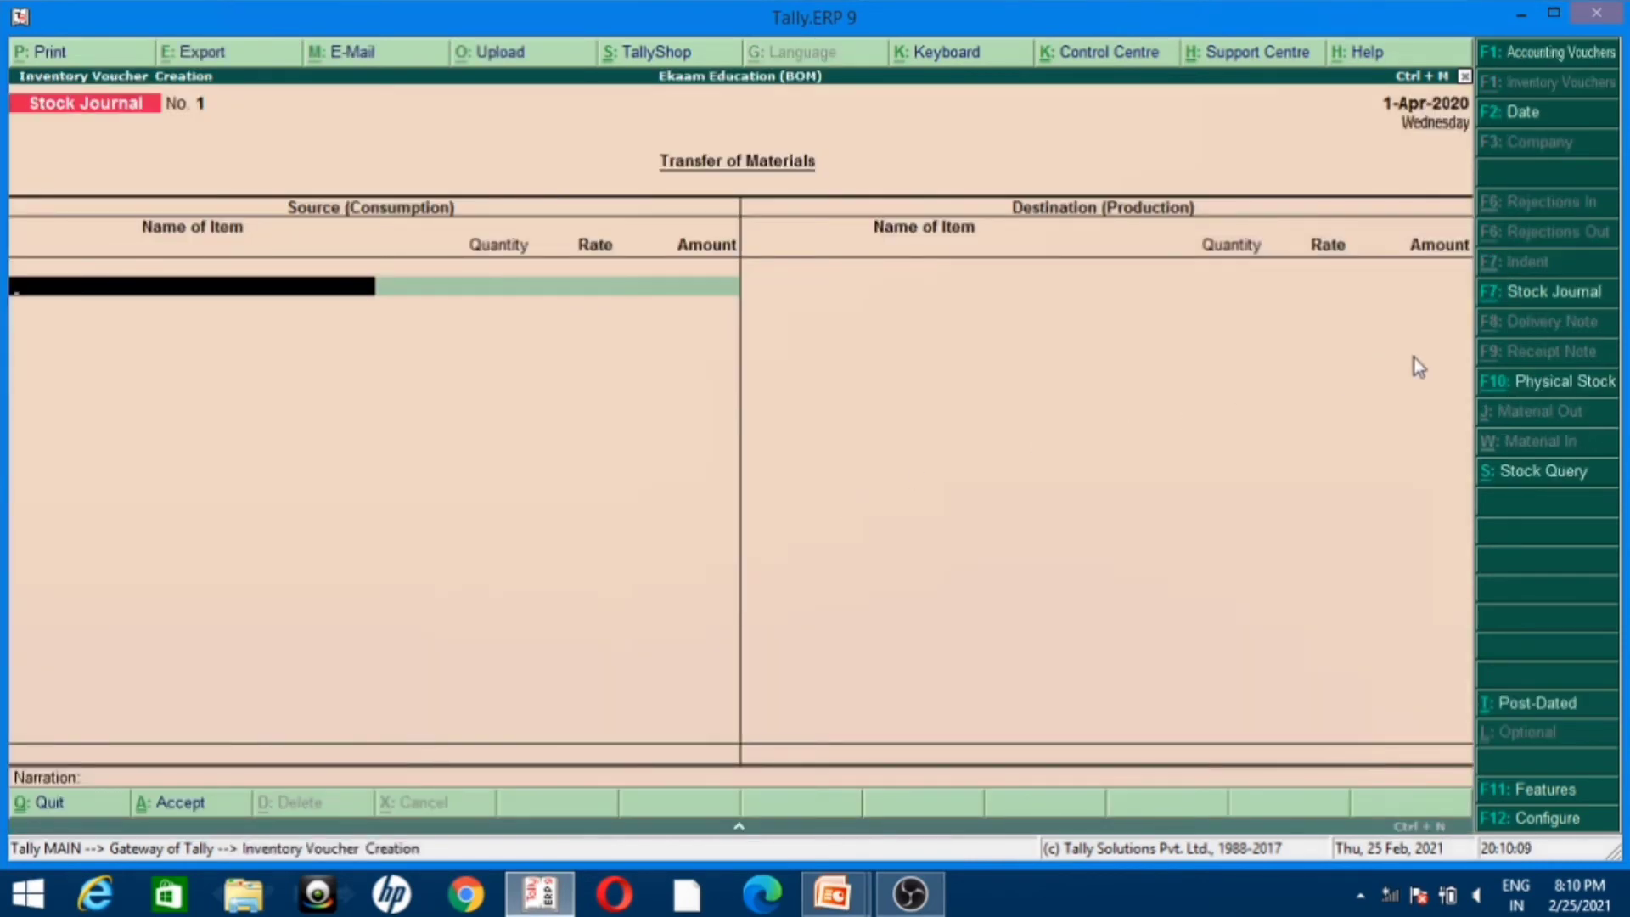
# Step: Change the inventory voucher from Stock Journal to the Manufacture voucher type
pyautogui.click(1539, 293)
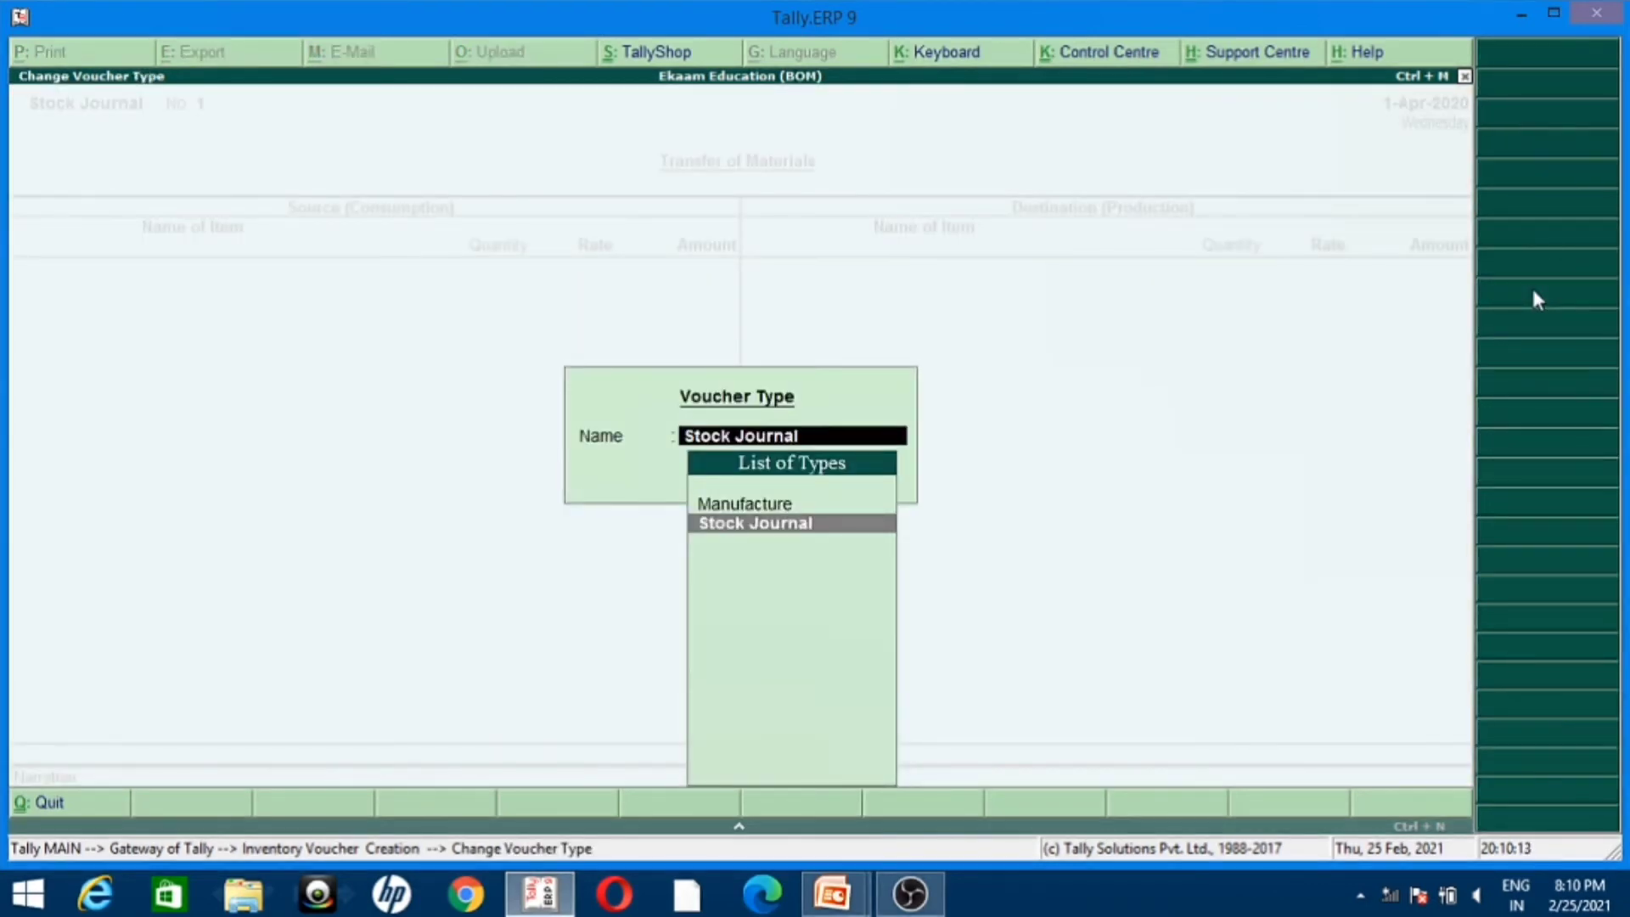
pyautogui.press('Up')
pyautogui.press('Return')
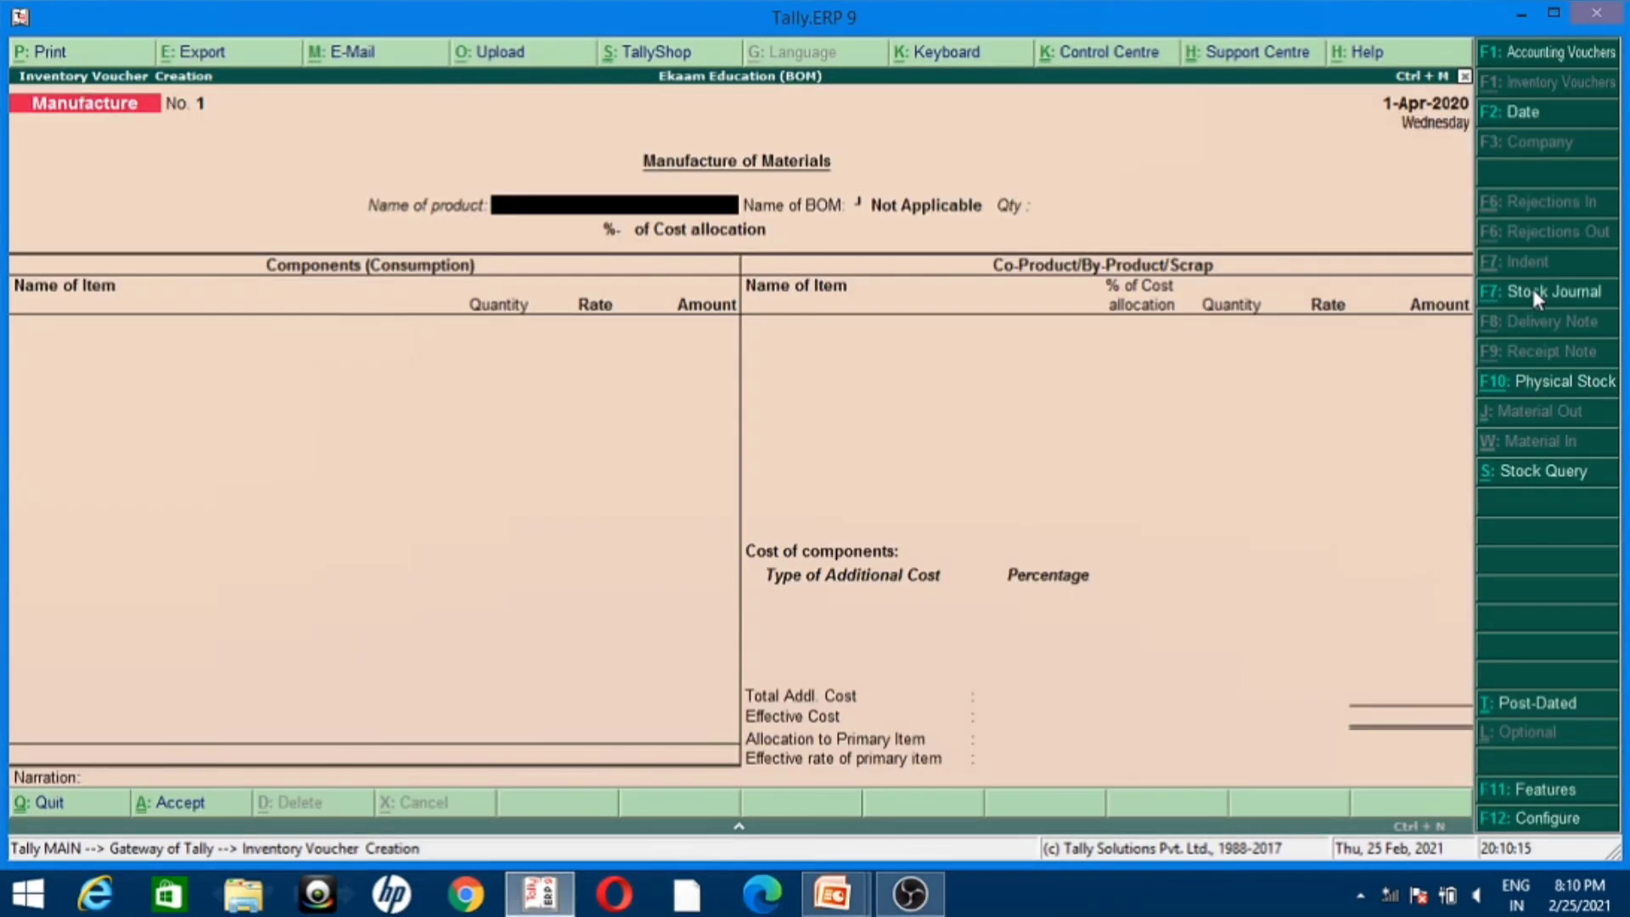
# Step: Choose Computer with the Computer1 BOM as the manufactured product, without a description, and set its quantity to 5 pcs
pyautogui.write('C')
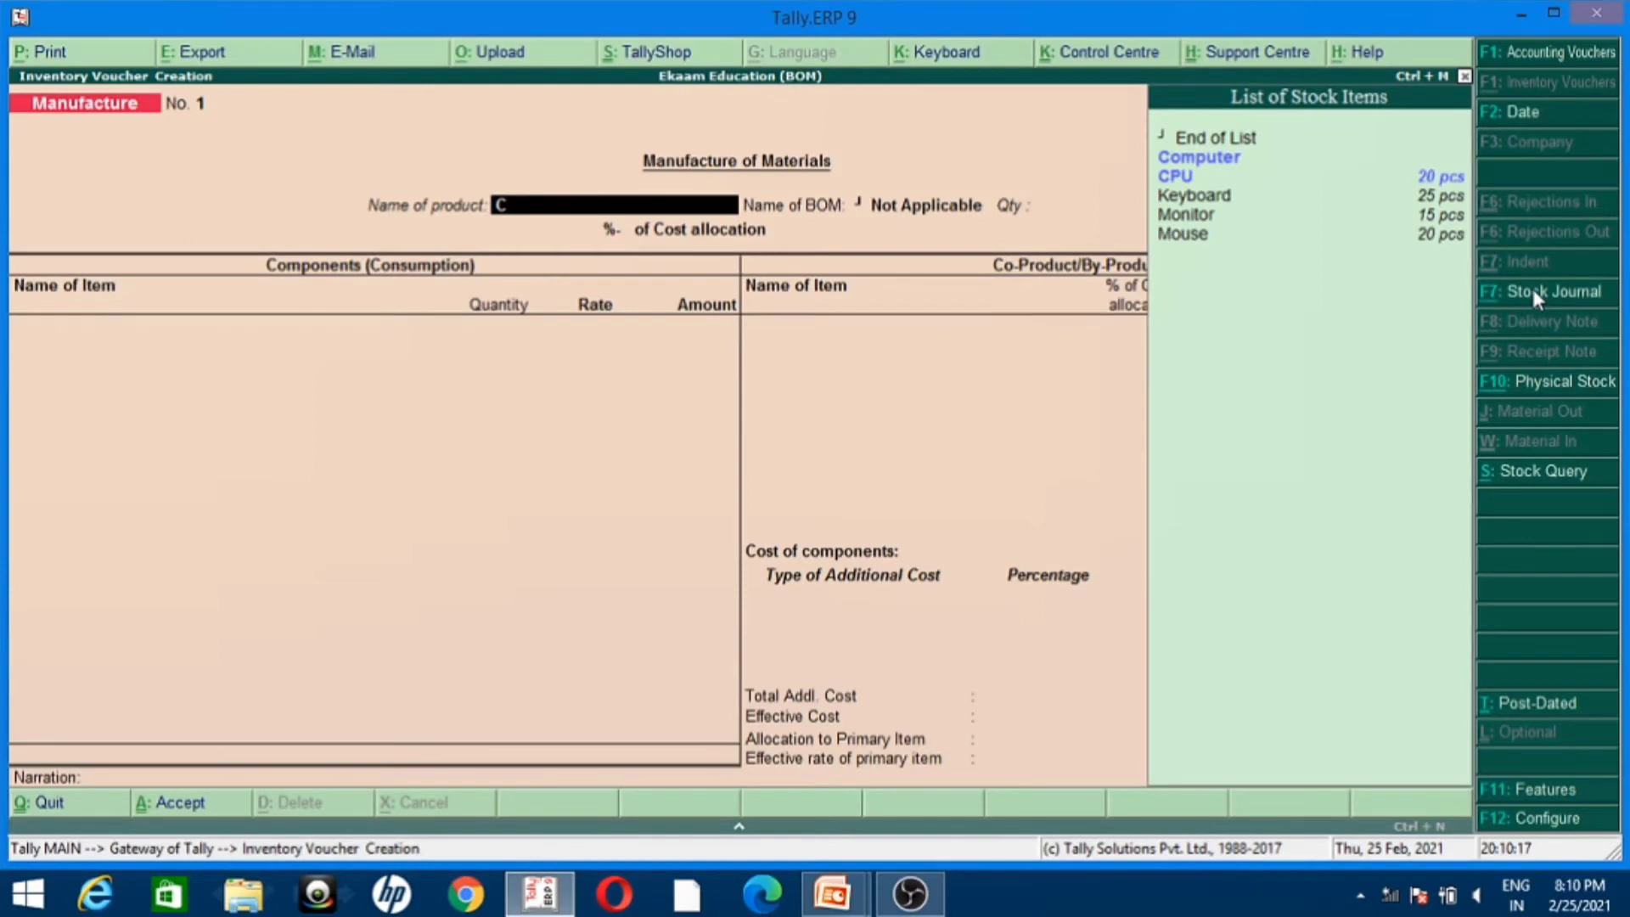
pyautogui.press('Return')
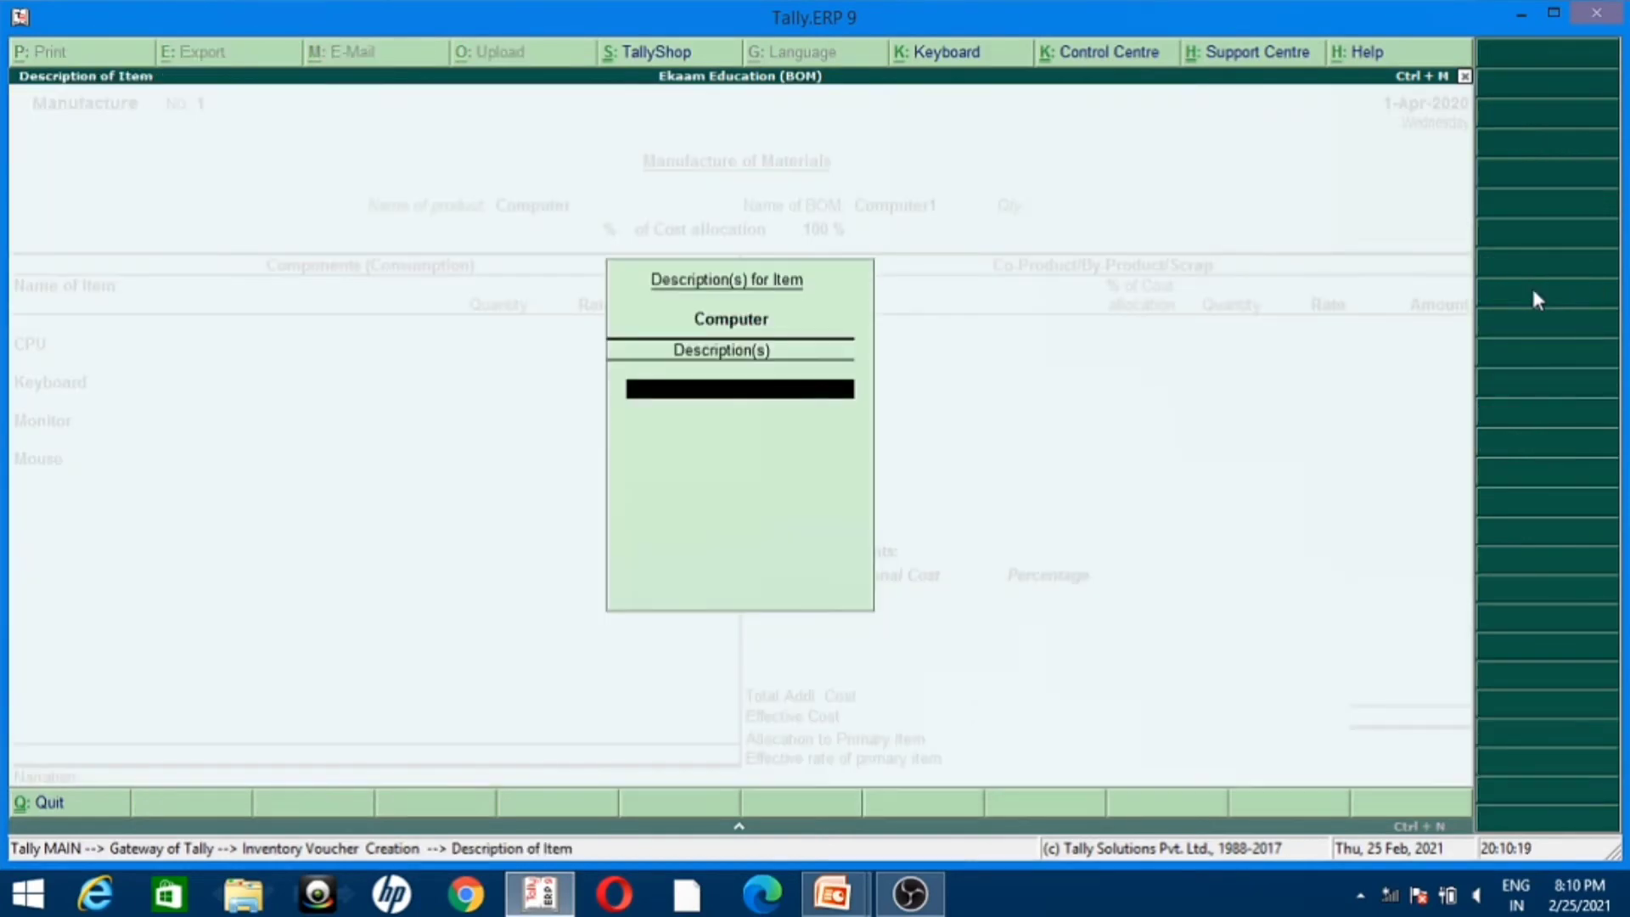
pyautogui.press('Return')
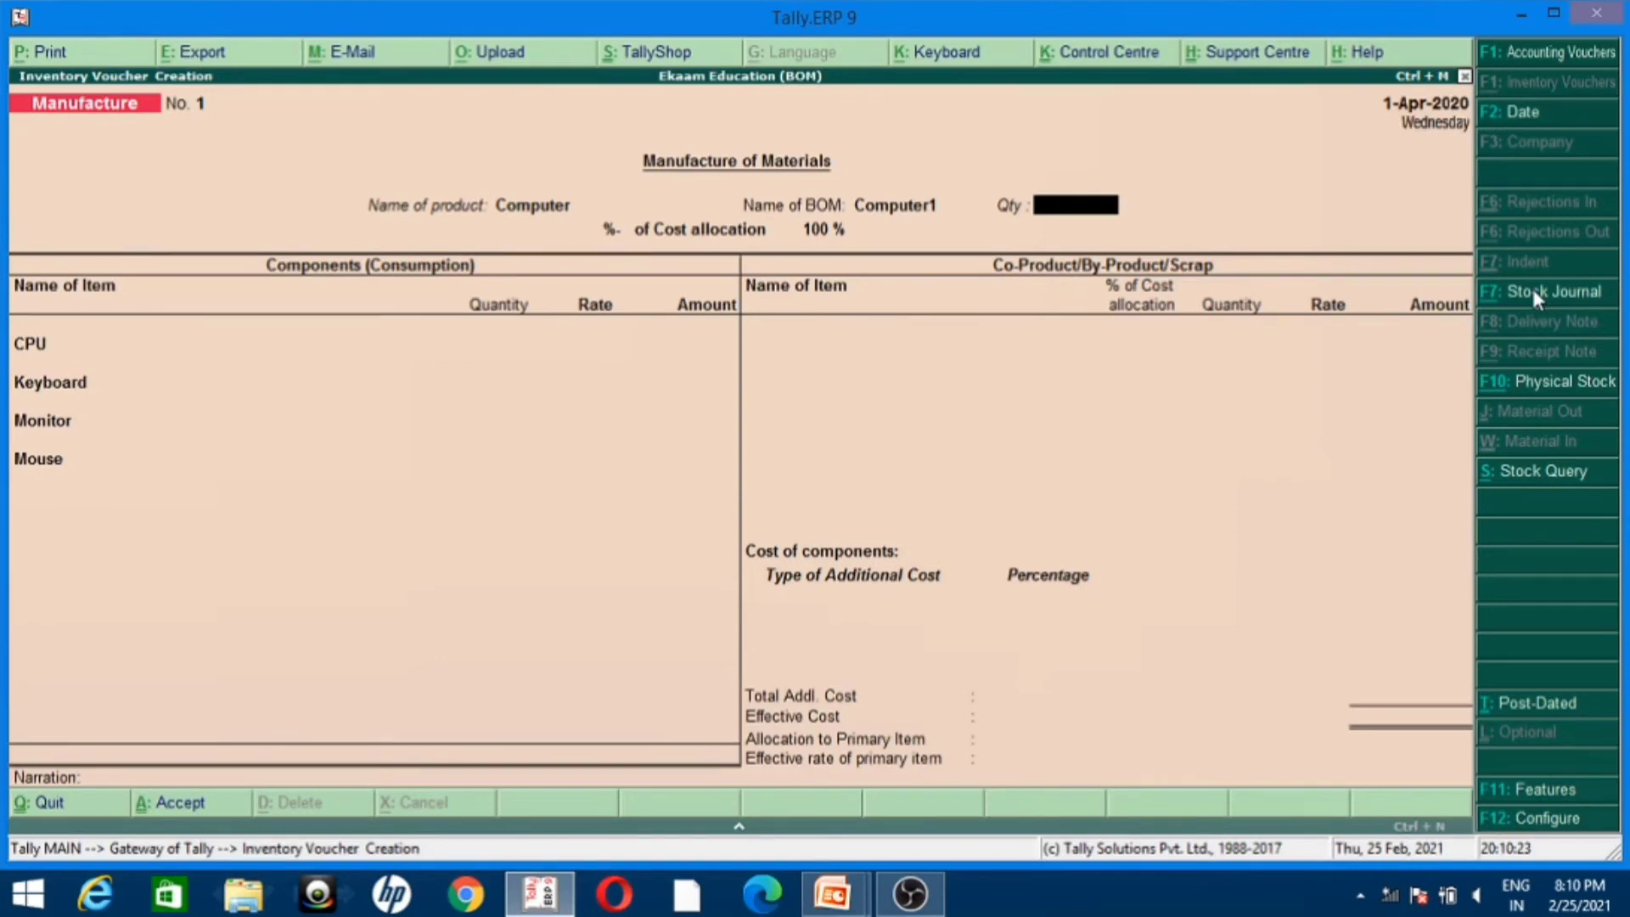
pyautogui.write('5')
pyautogui.press('Return')
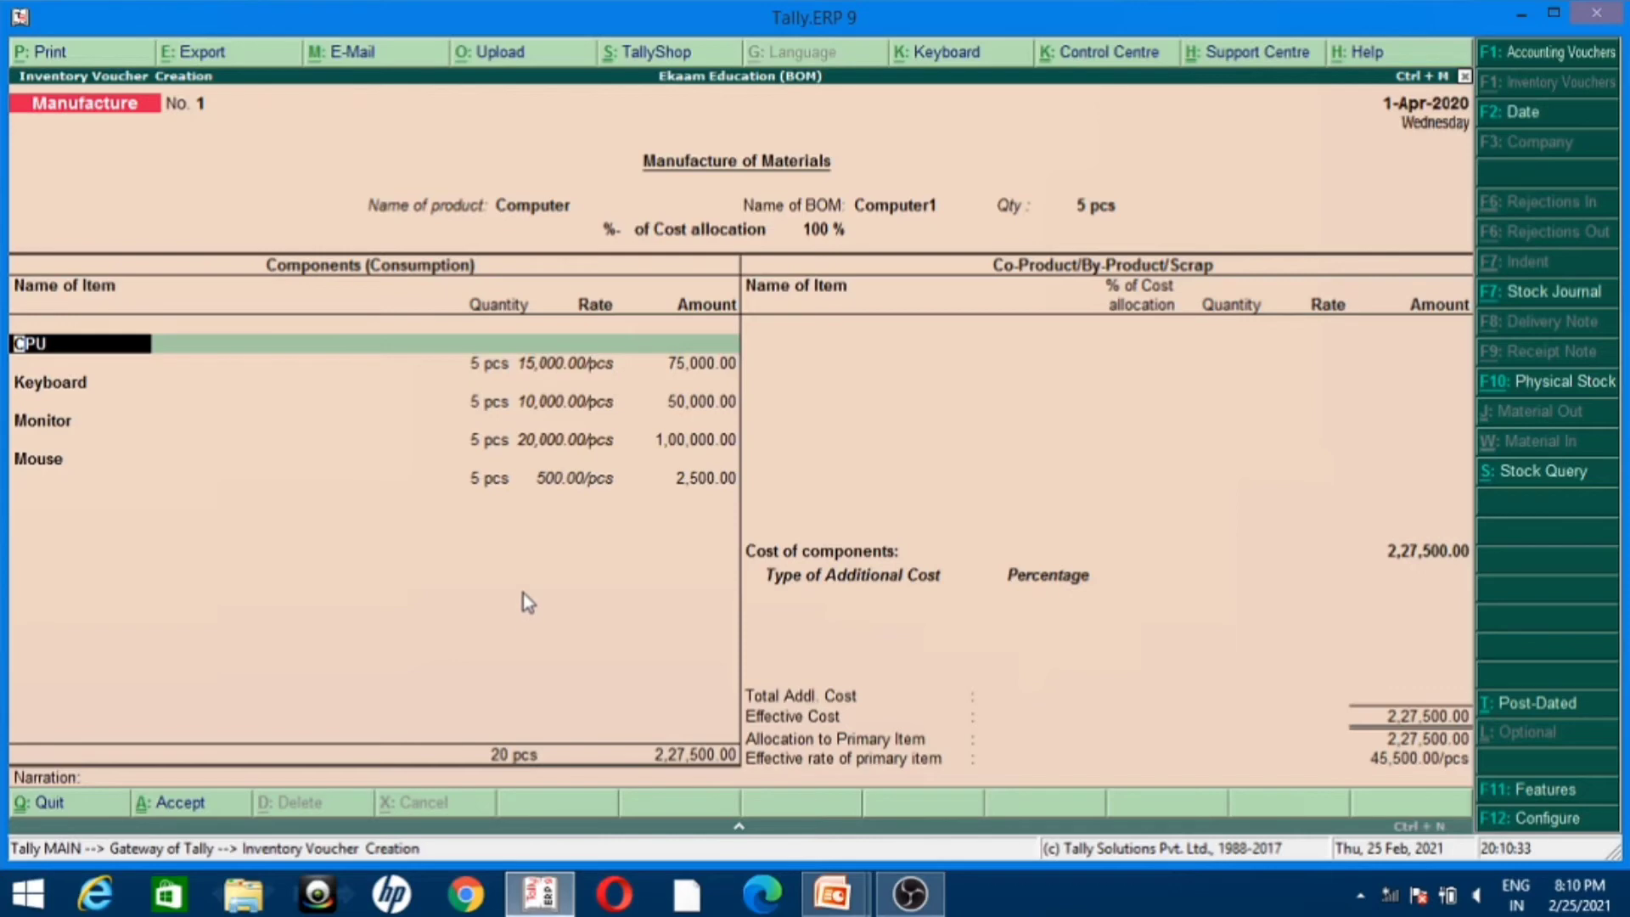
# Step: Accept the CPU, Keyboard, Monitor and Mouse component lines as filled in and end the co-product list without entries
pyautogui.press('Return')
pyautogui.press('Return')
pyautogui.press('Return')
pyautogui.press('Return')
pyautogui.press('Return')
pyautogui.press('Return')
pyautogui.press('Return')
pyautogui.press('Return')
pyautogui.press('Return')
pyautogui.press('Return')
pyautogui.press('Return')
pyautogui.press('Return')
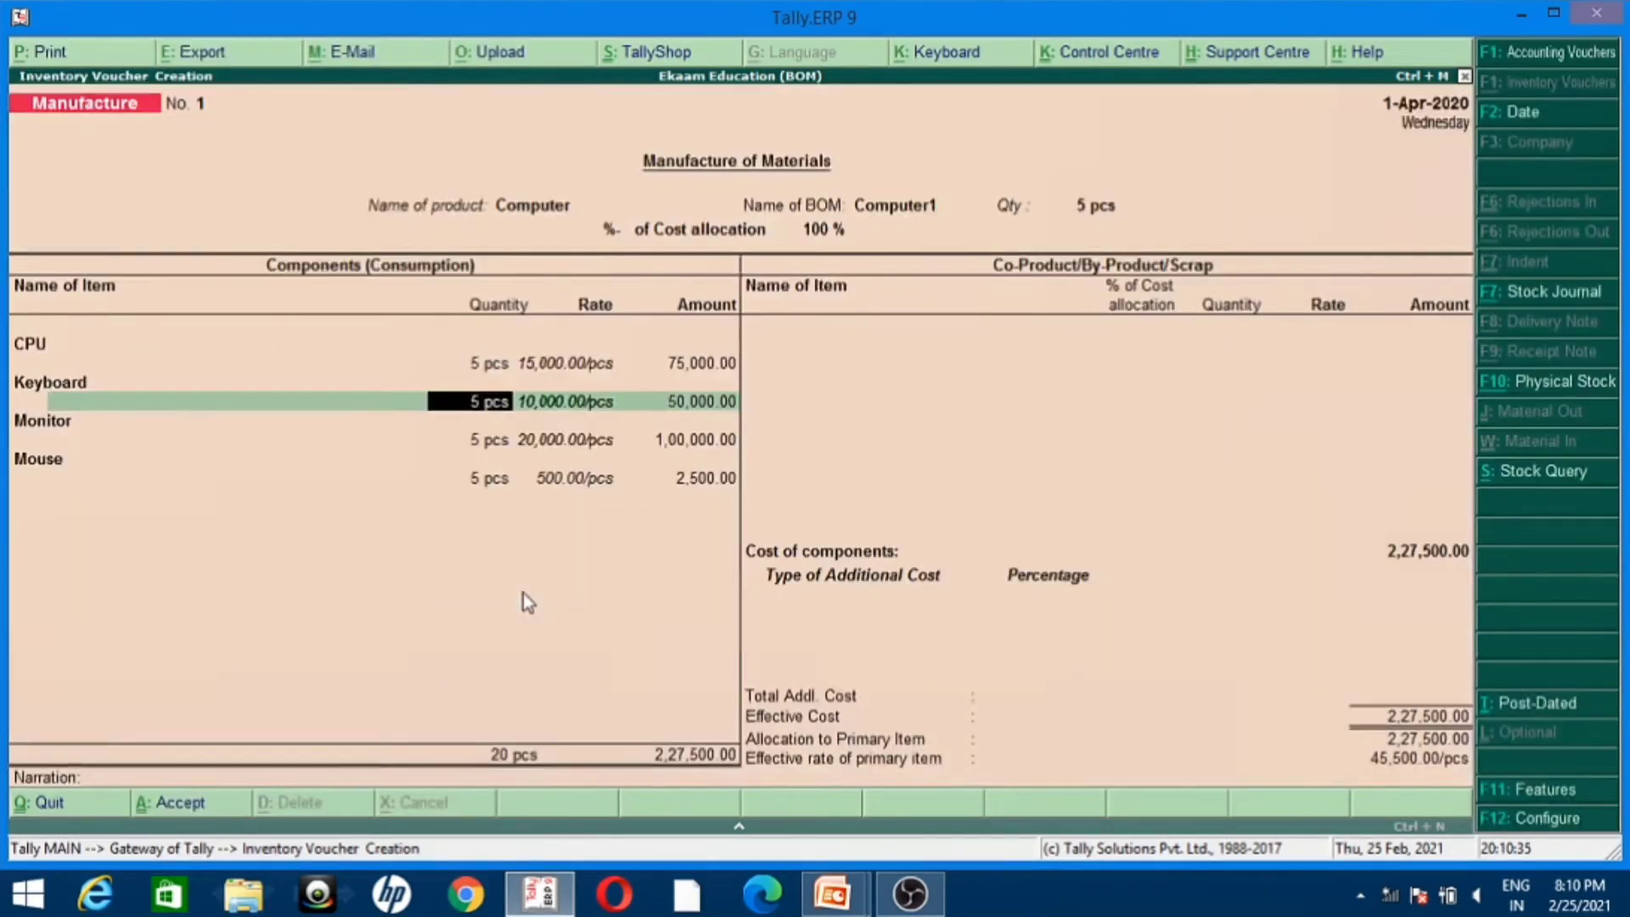
pyautogui.press('Return')
pyautogui.press('Return')
pyautogui.press('Return')
pyautogui.press('Return')
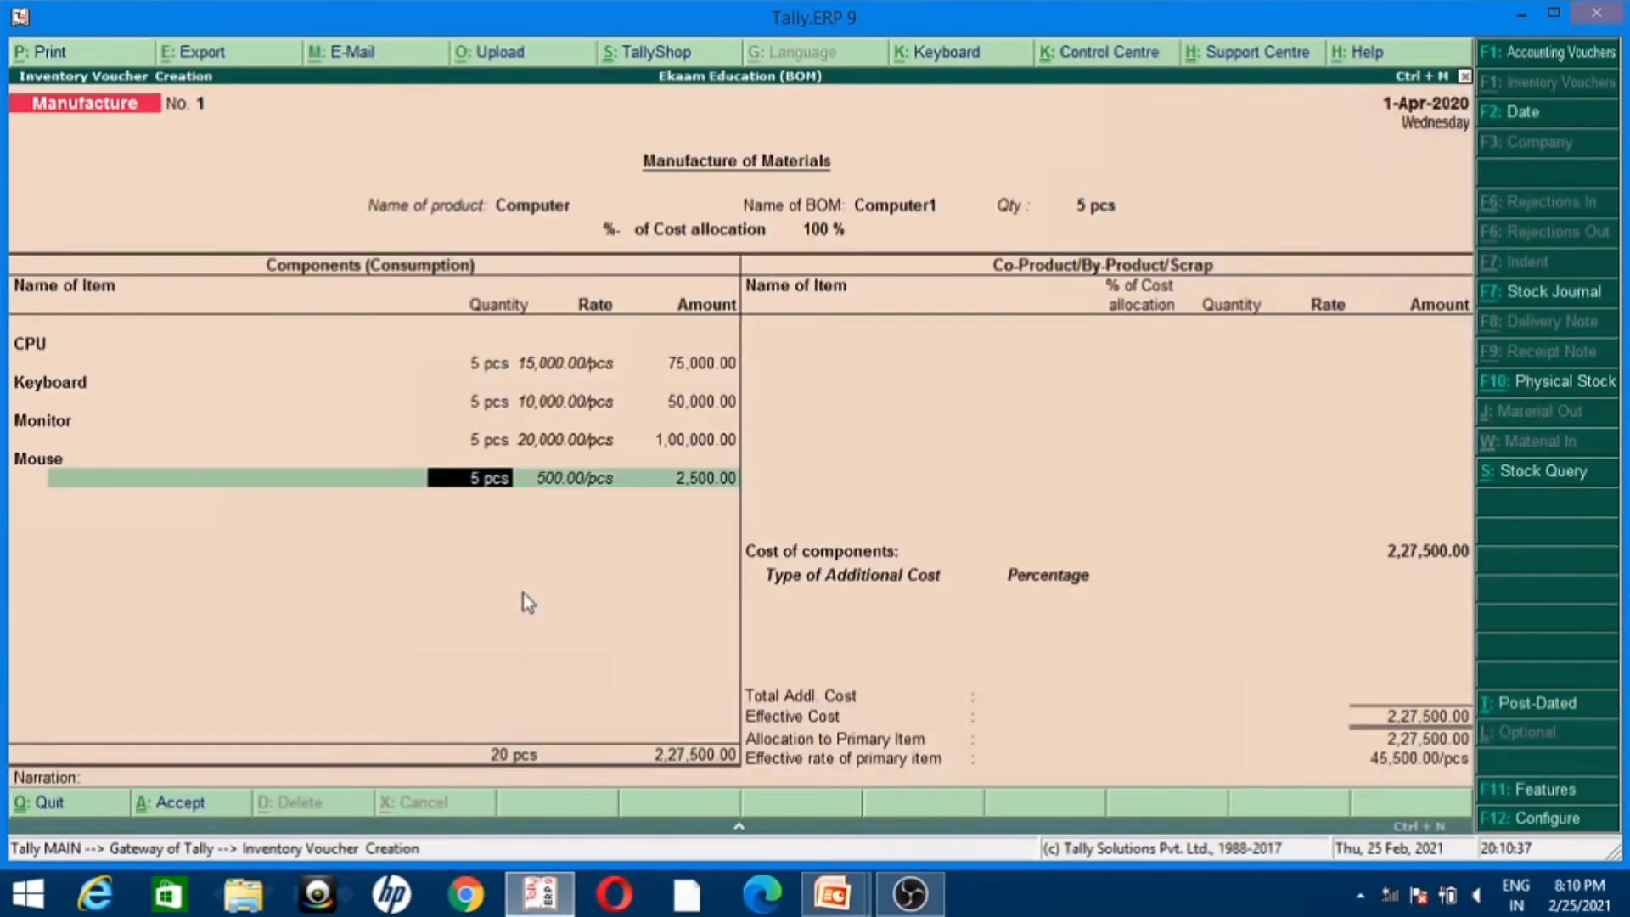
pyautogui.press('Return')
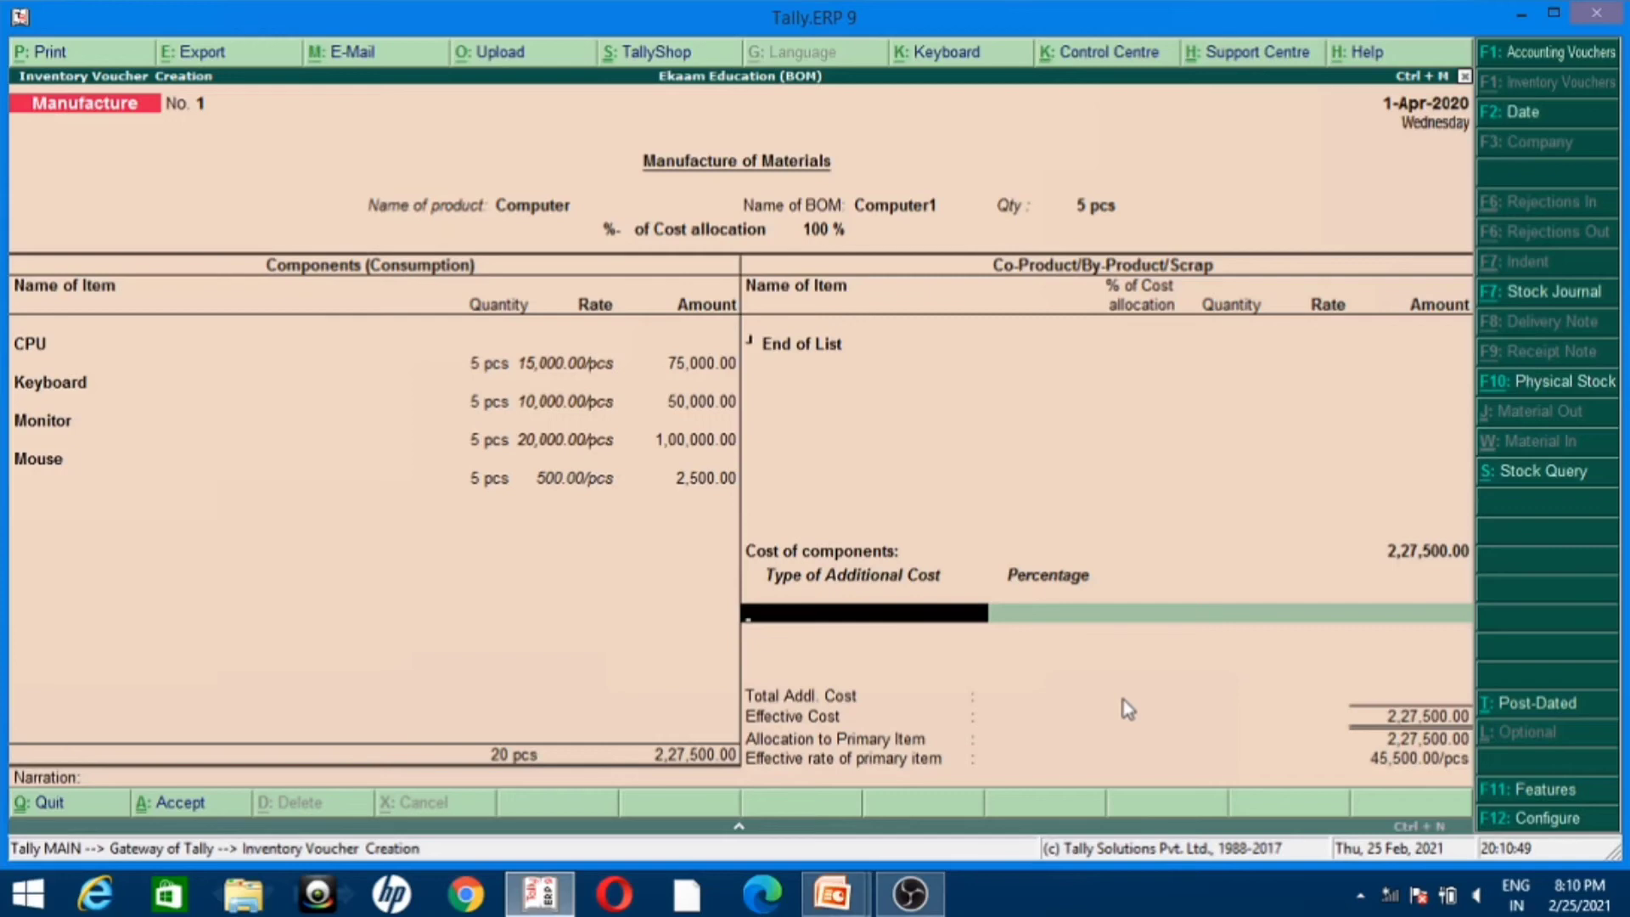
# Step: Create a Labour Charges ledger under Indirect Expenses as the type of additional cost and save it
pyautogui.hotkey('alt', 'c')
pyautogui.write('Labour Ch')
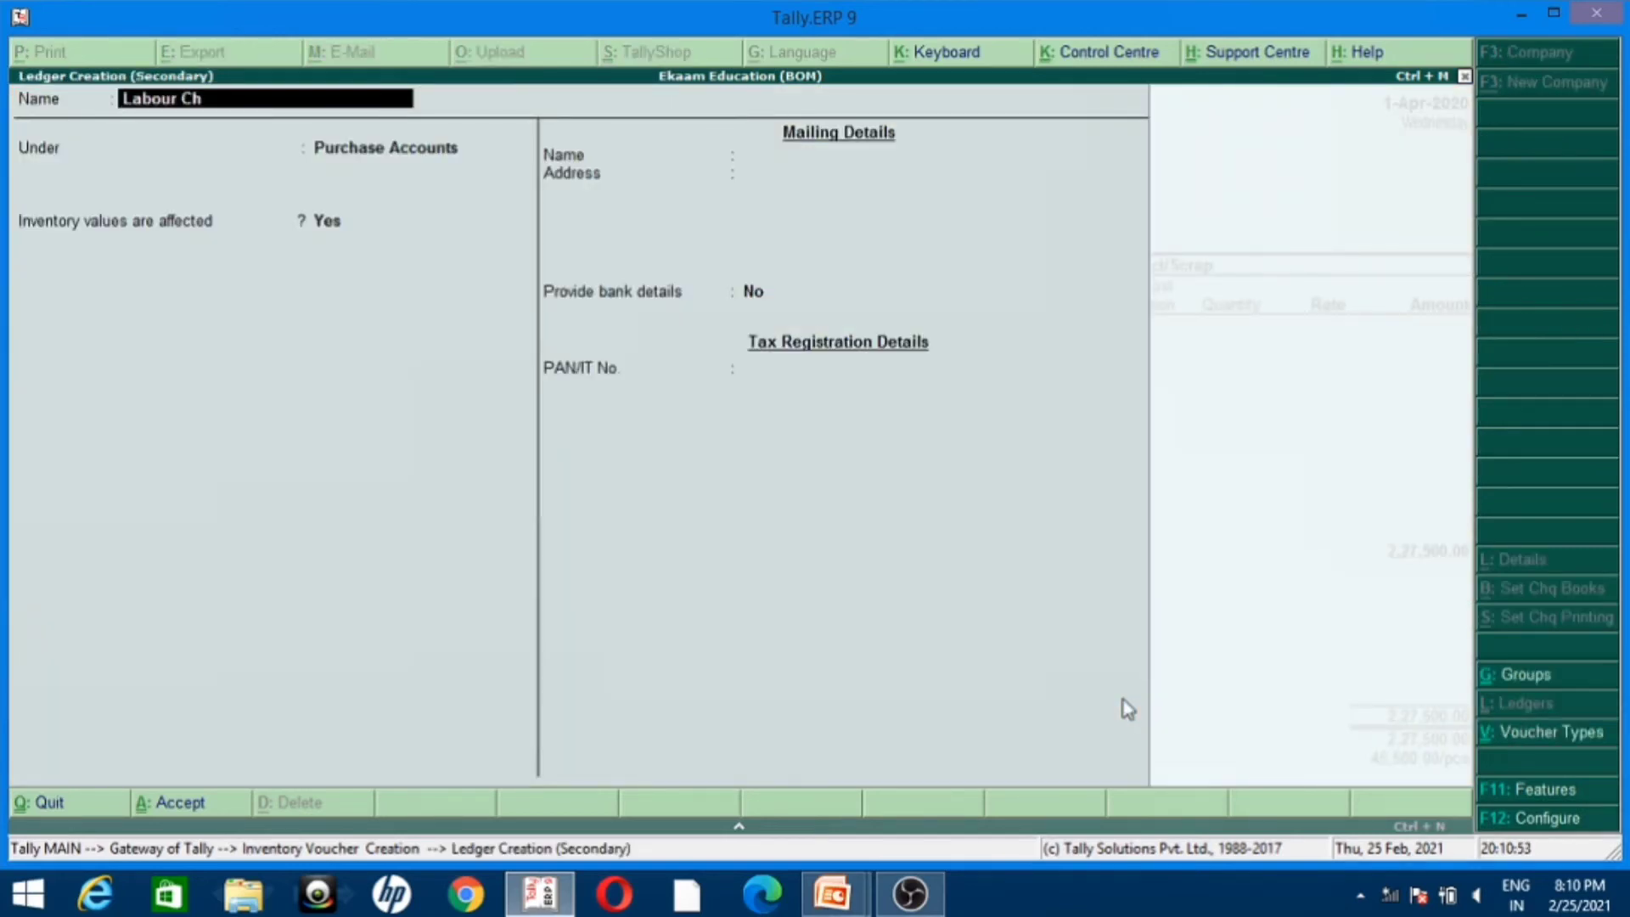
pyautogui.write('arges')
pyautogui.press('Return')
pyautogui.write('Ind')
pyautogui.press('Down')
pyautogui.press('Down')
pyautogui.press('Return')
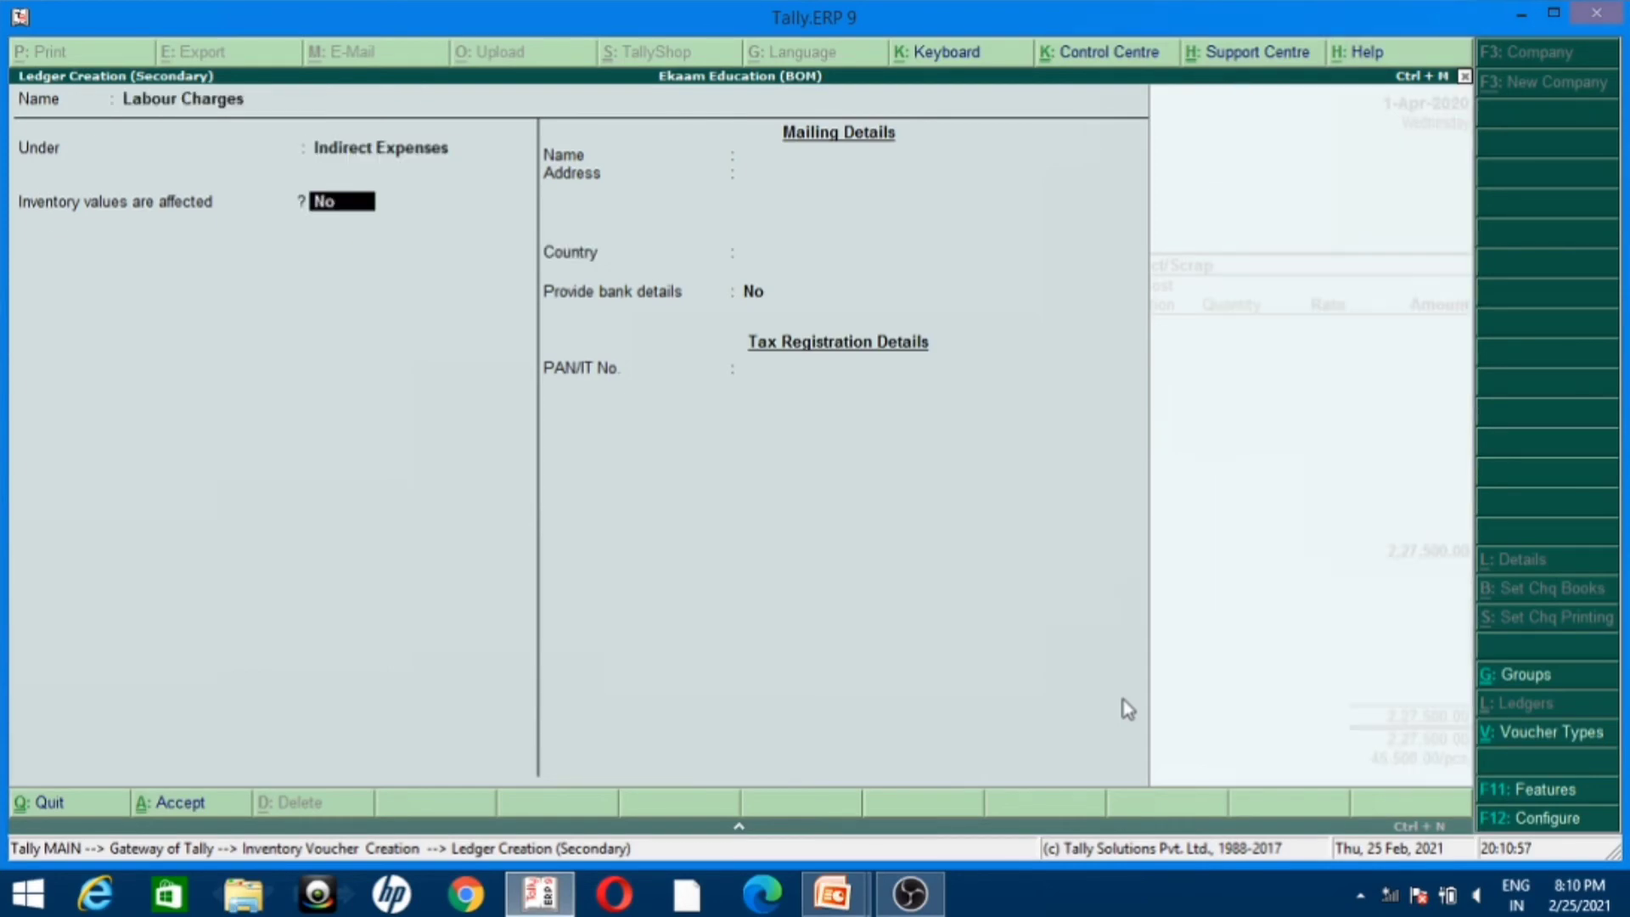
pyautogui.hotkey('ctrl', 'a')
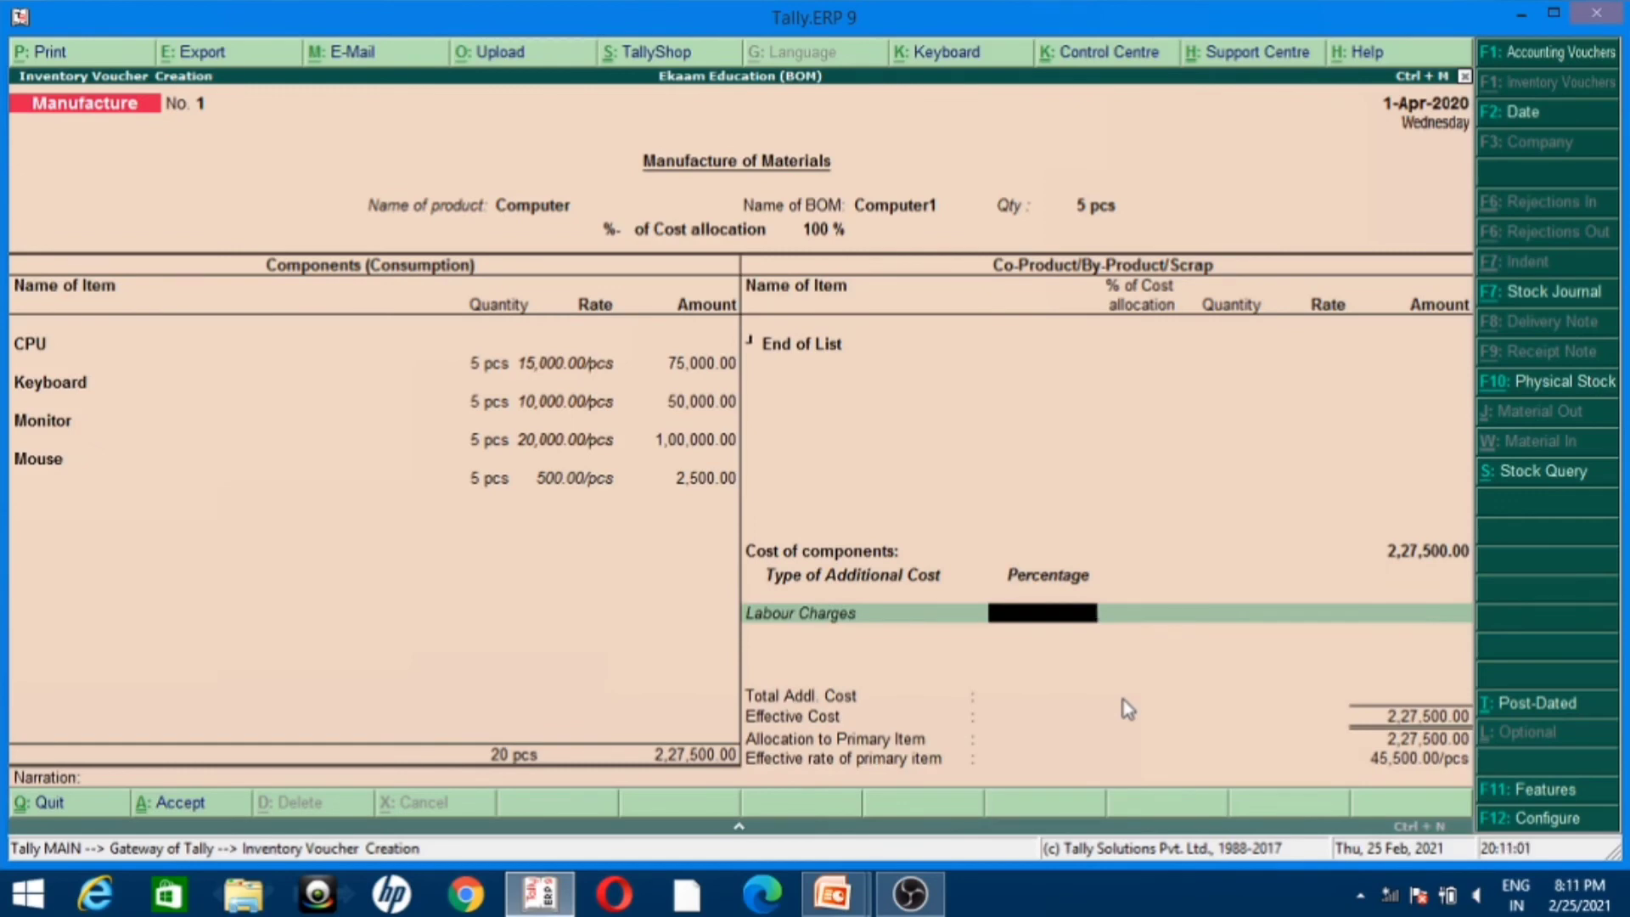
pyautogui.write('5')
pyautogui.press('Return')
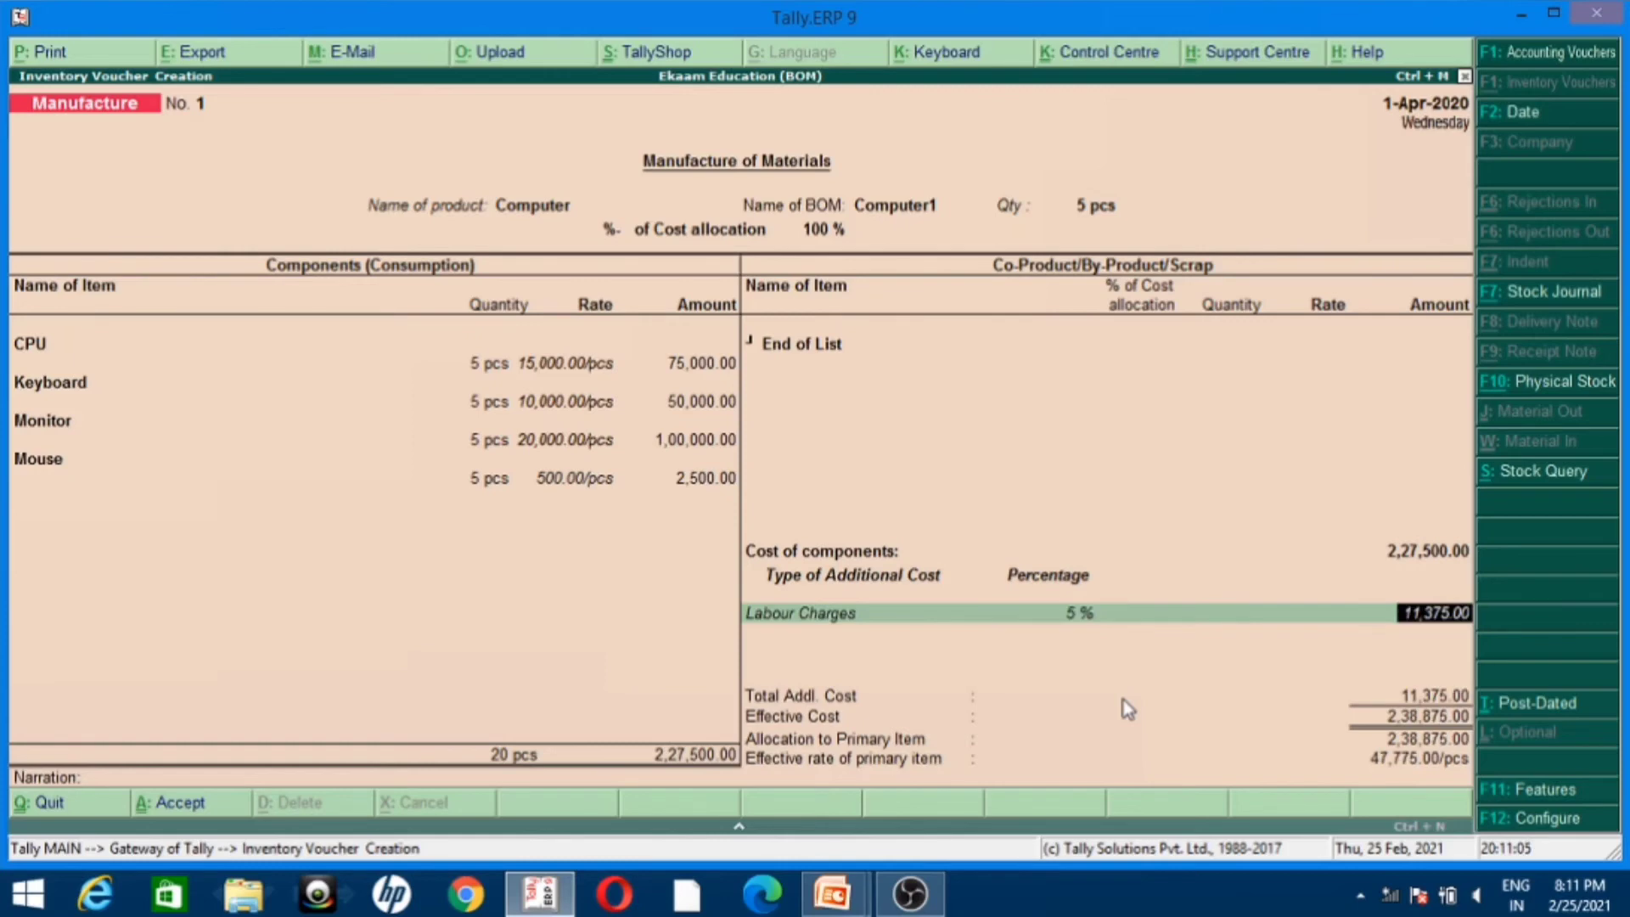
pyautogui.press('BackSpace')
# Step: Enter 10,000 as the Labour Charges amount without a percentage and save the Manufacture voucher without a narration
pyautogui.press('BackSpace')
pyautogui.press('Return')
pyautogui.write('500')
pyautogui.write('0')
pyautogui.press('BackSpace')
pyautogui.press('BackSpace')
pyautogui.press('BackSpace')
pyautogui.press('BackSpace')
pyautogui.write('10000')
pyautogui.press('Return')
pyautogui.press('Return')
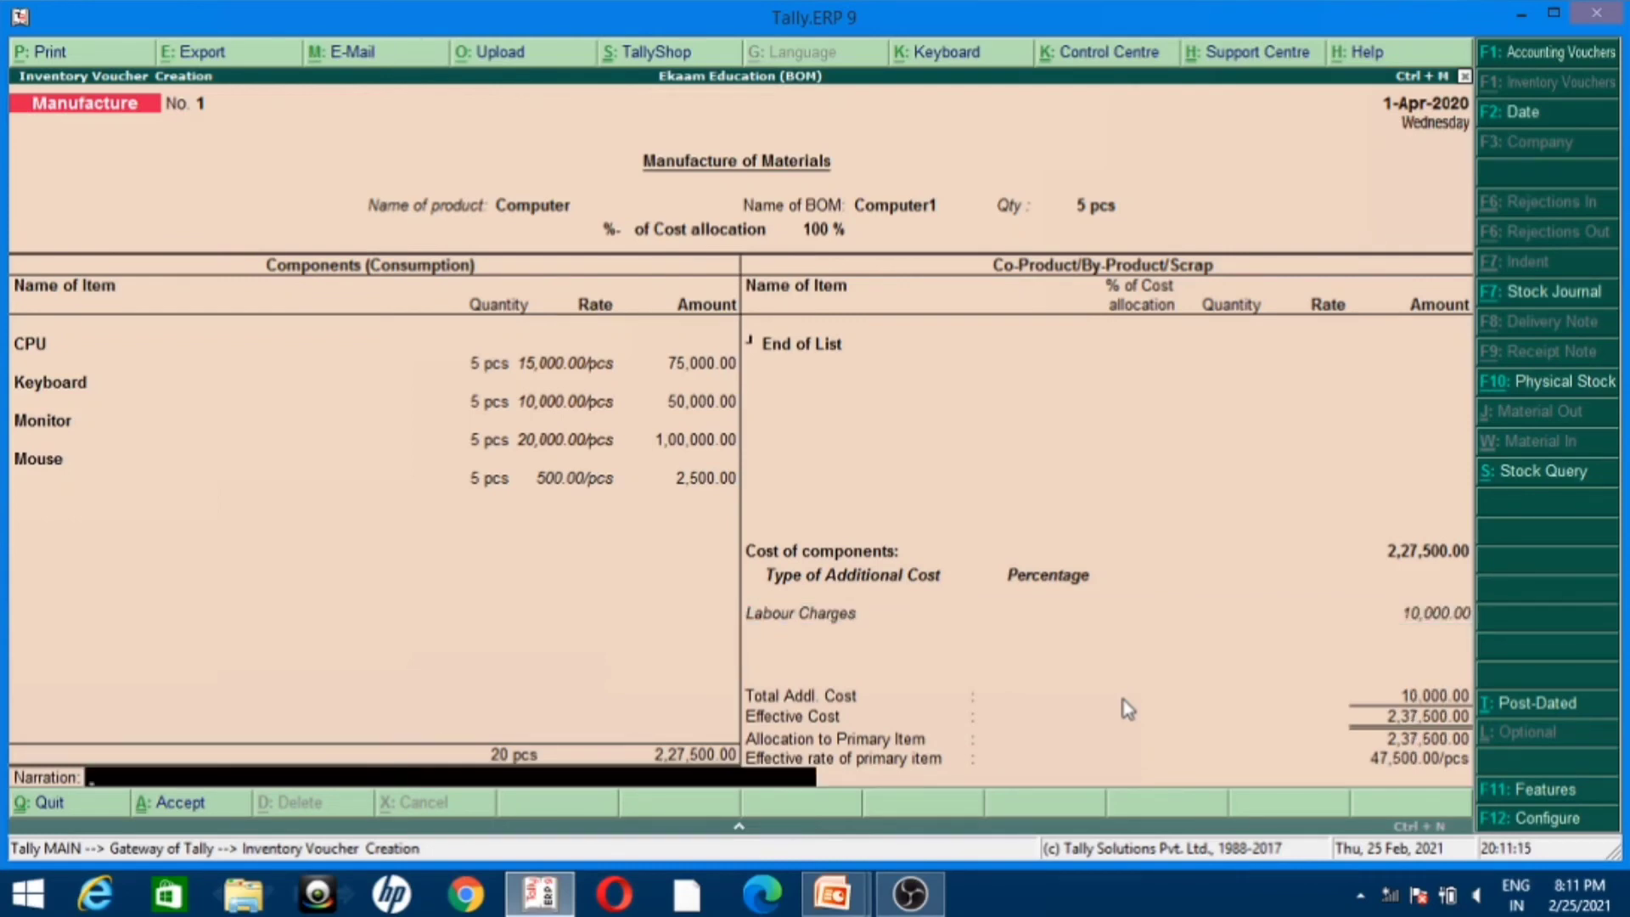
pyautogui.press('Return')
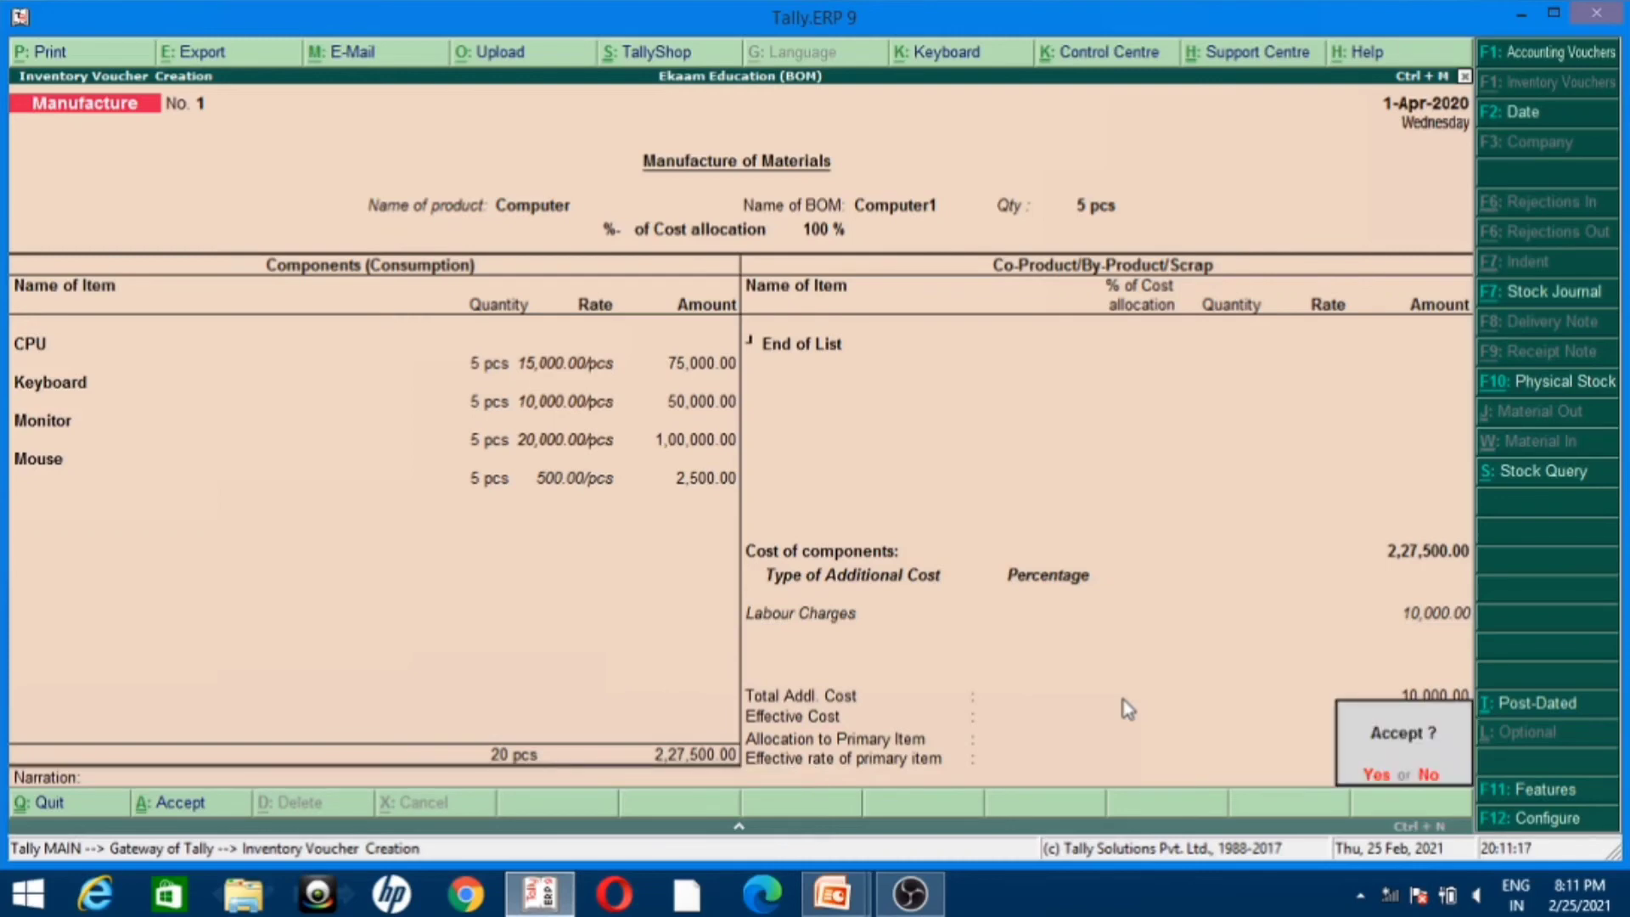
pyautogui.press('Return')
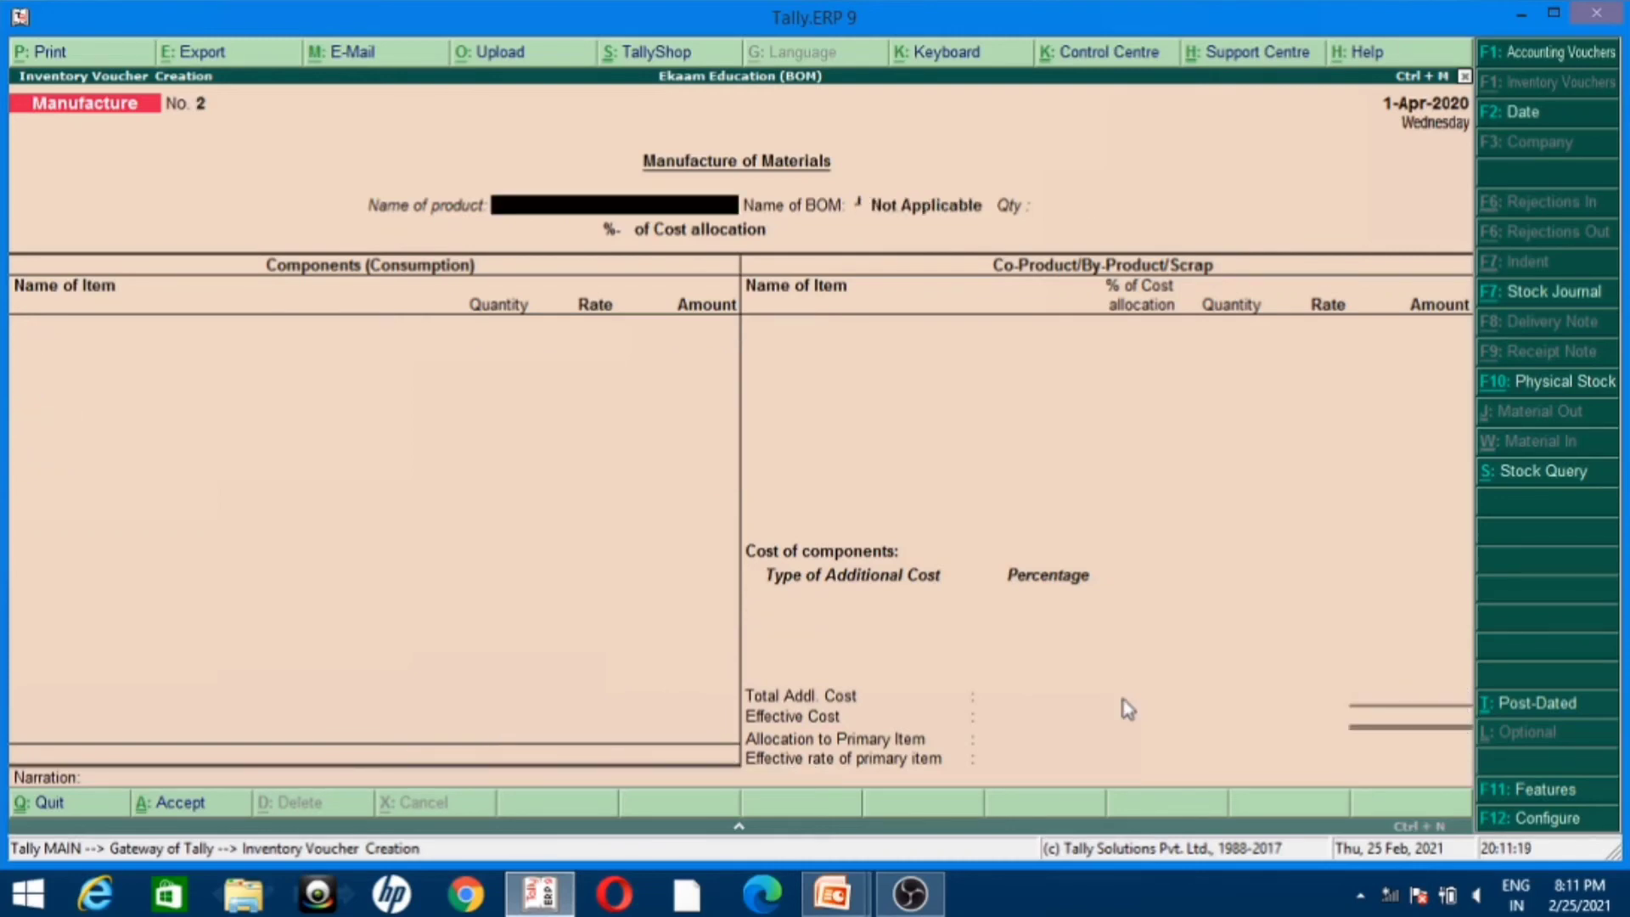
# Step: Leave the Manufacture voucher screen and start a Sales voucher under Accounting Vouchers
pyautogui.press('Escape')
pyautogui.press('Return')
pyautogui.press('Escape')
pyautogui.press('Escape')
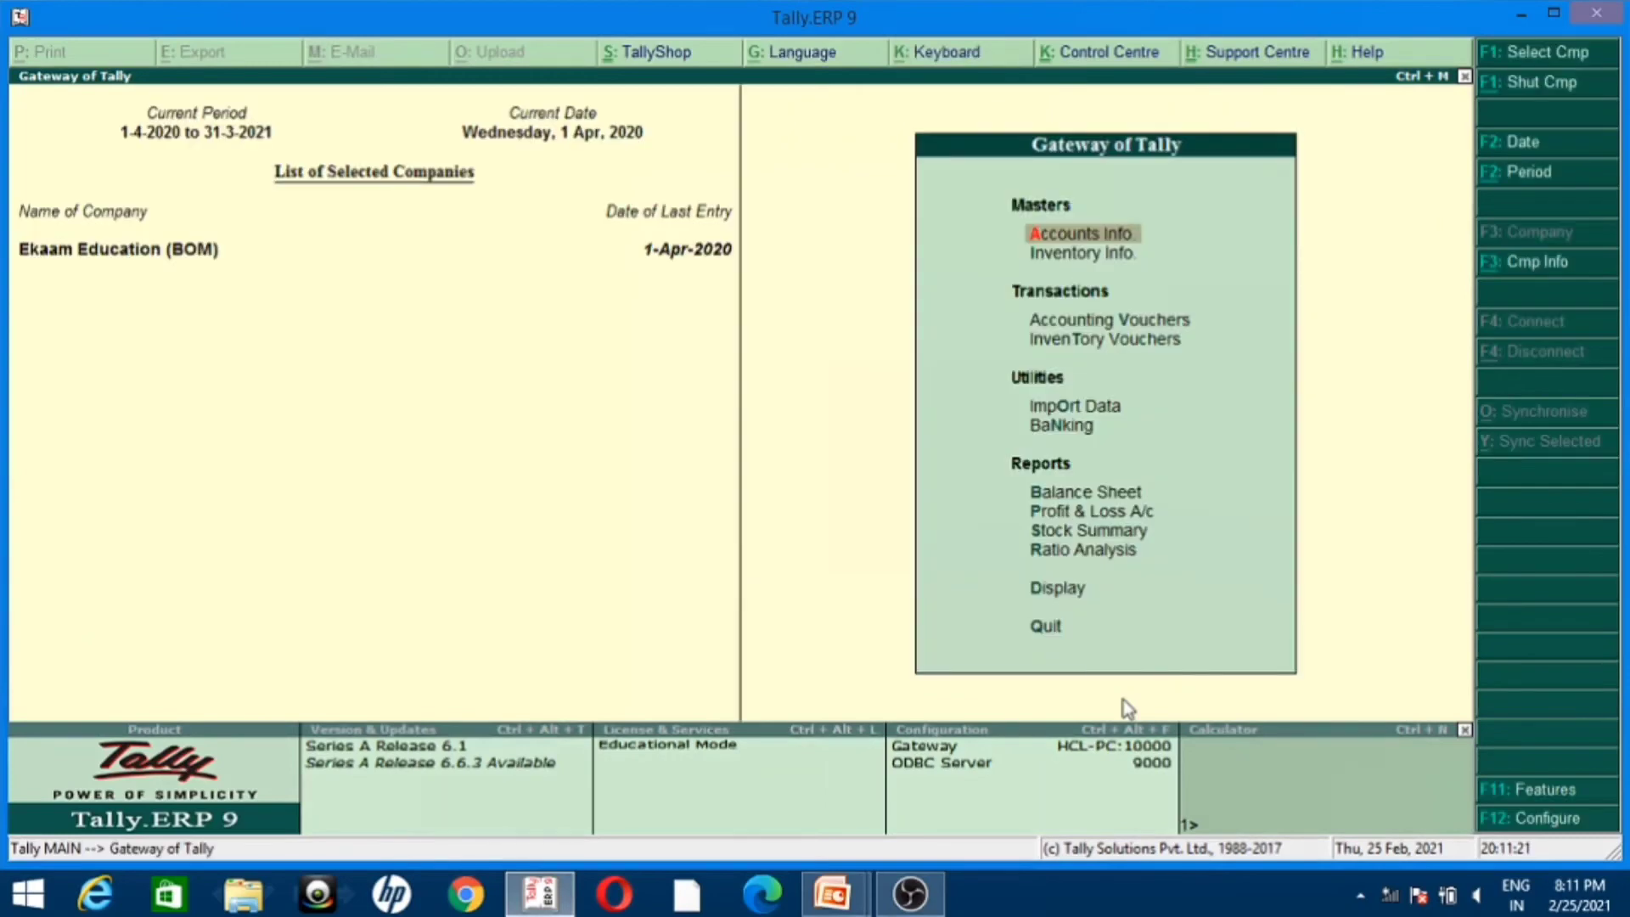
pyautogui.press('v')
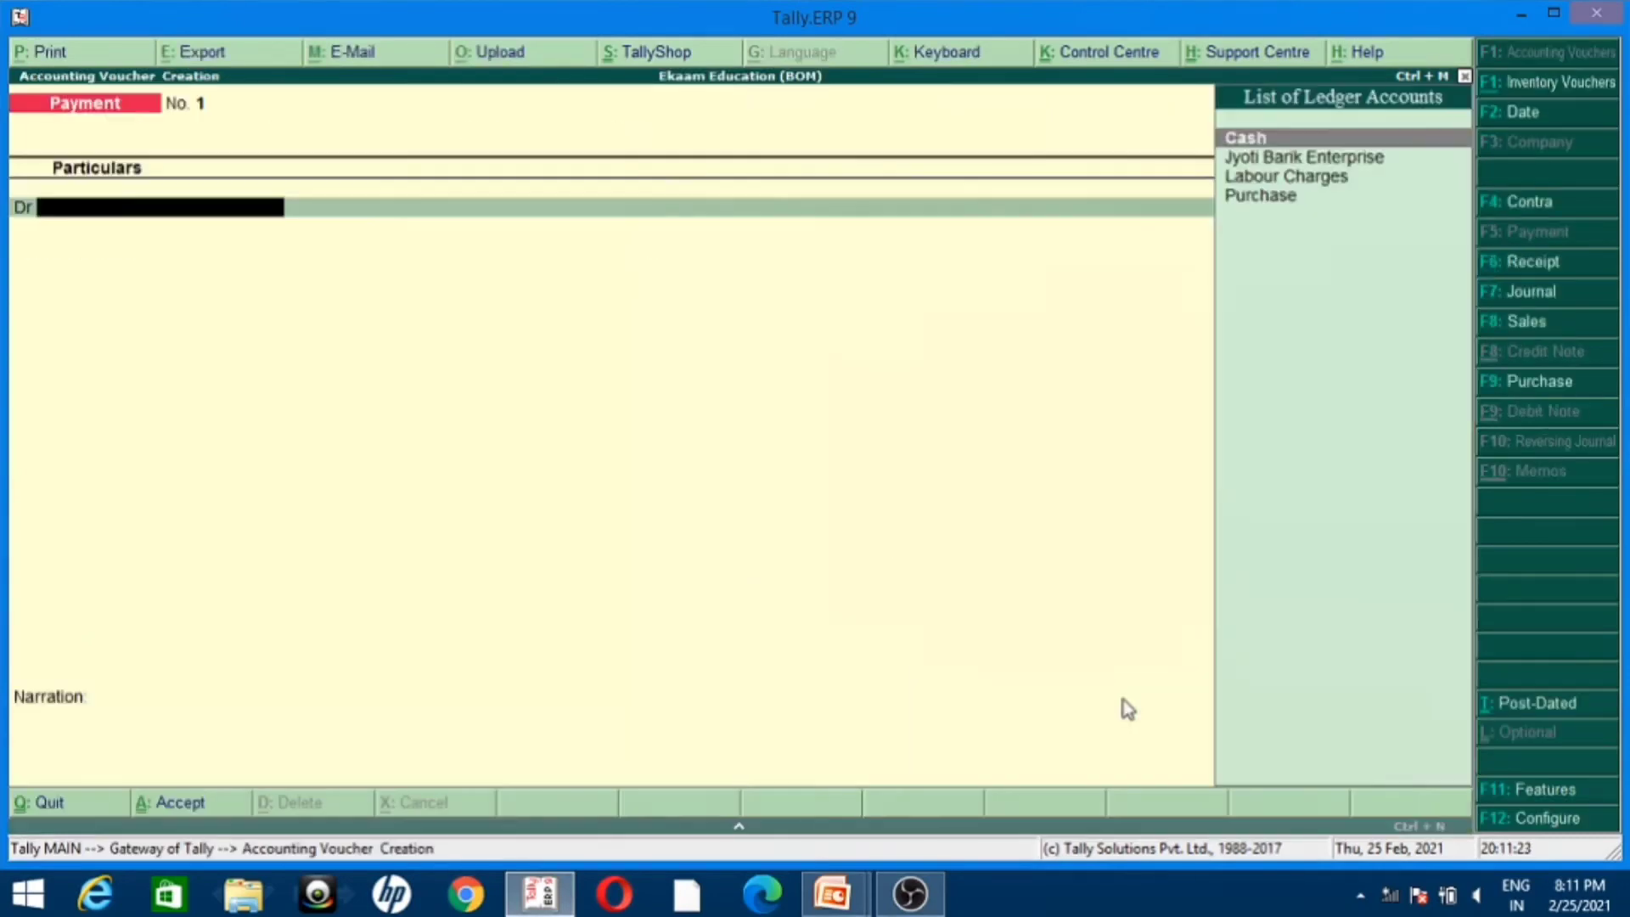
pyautogui.click(1525, 324)
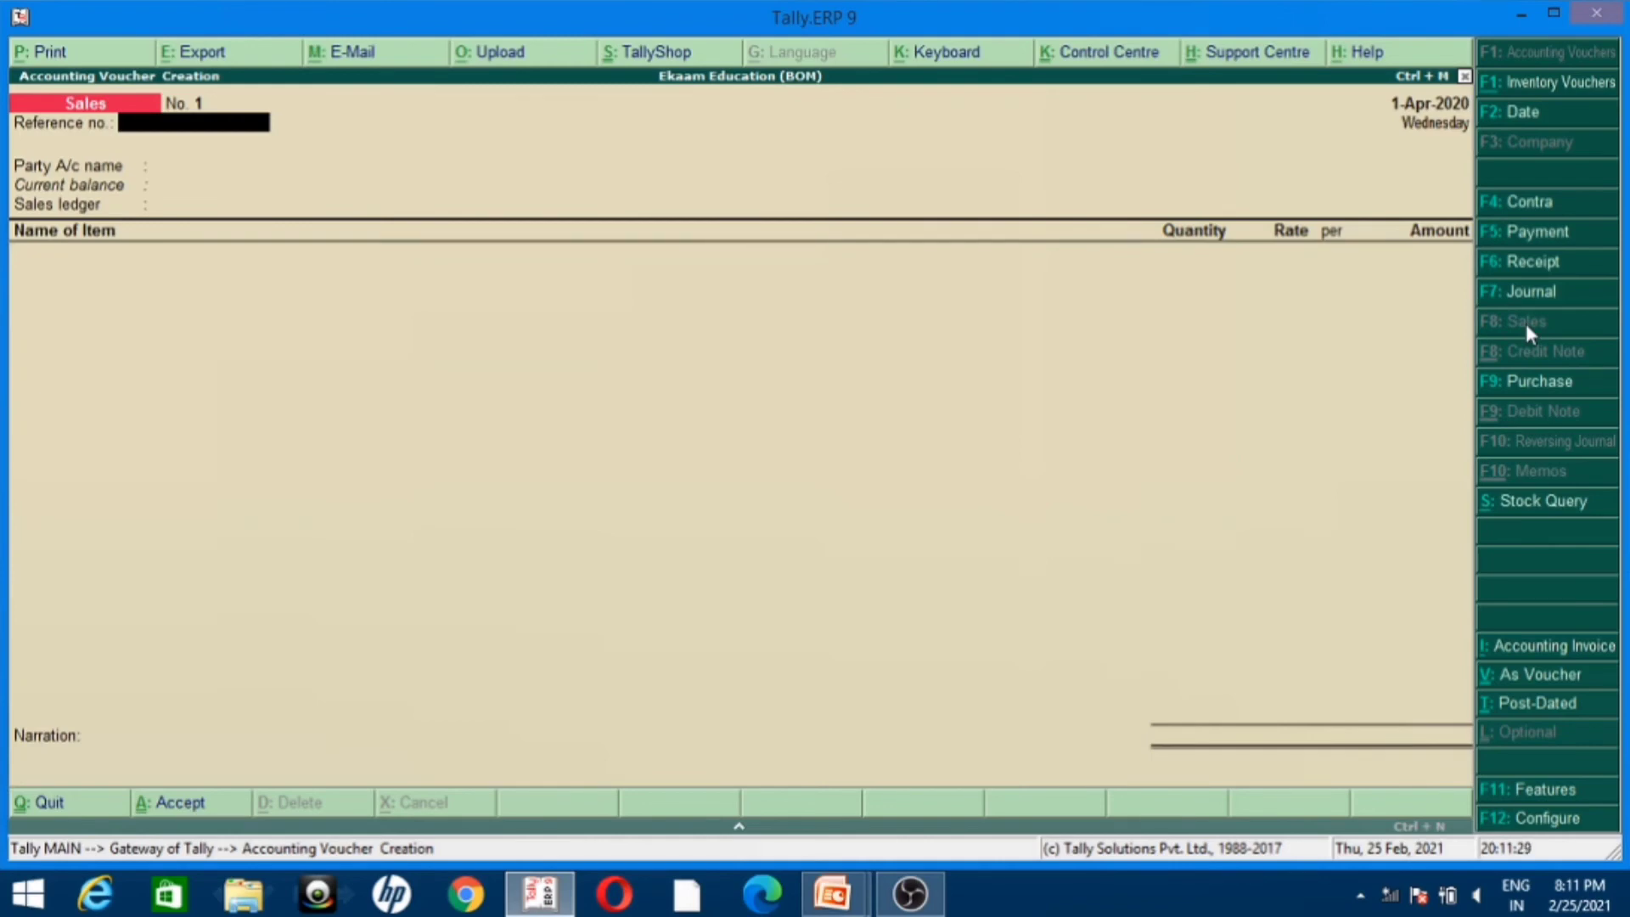
# Step: Create the party ledger Ram Enterprise under Sundry Debtors for the sale and accept its party details unchanged
pyautogui.hotkey('alt', 'c')
pyautogui.write('Ram Enterpr')
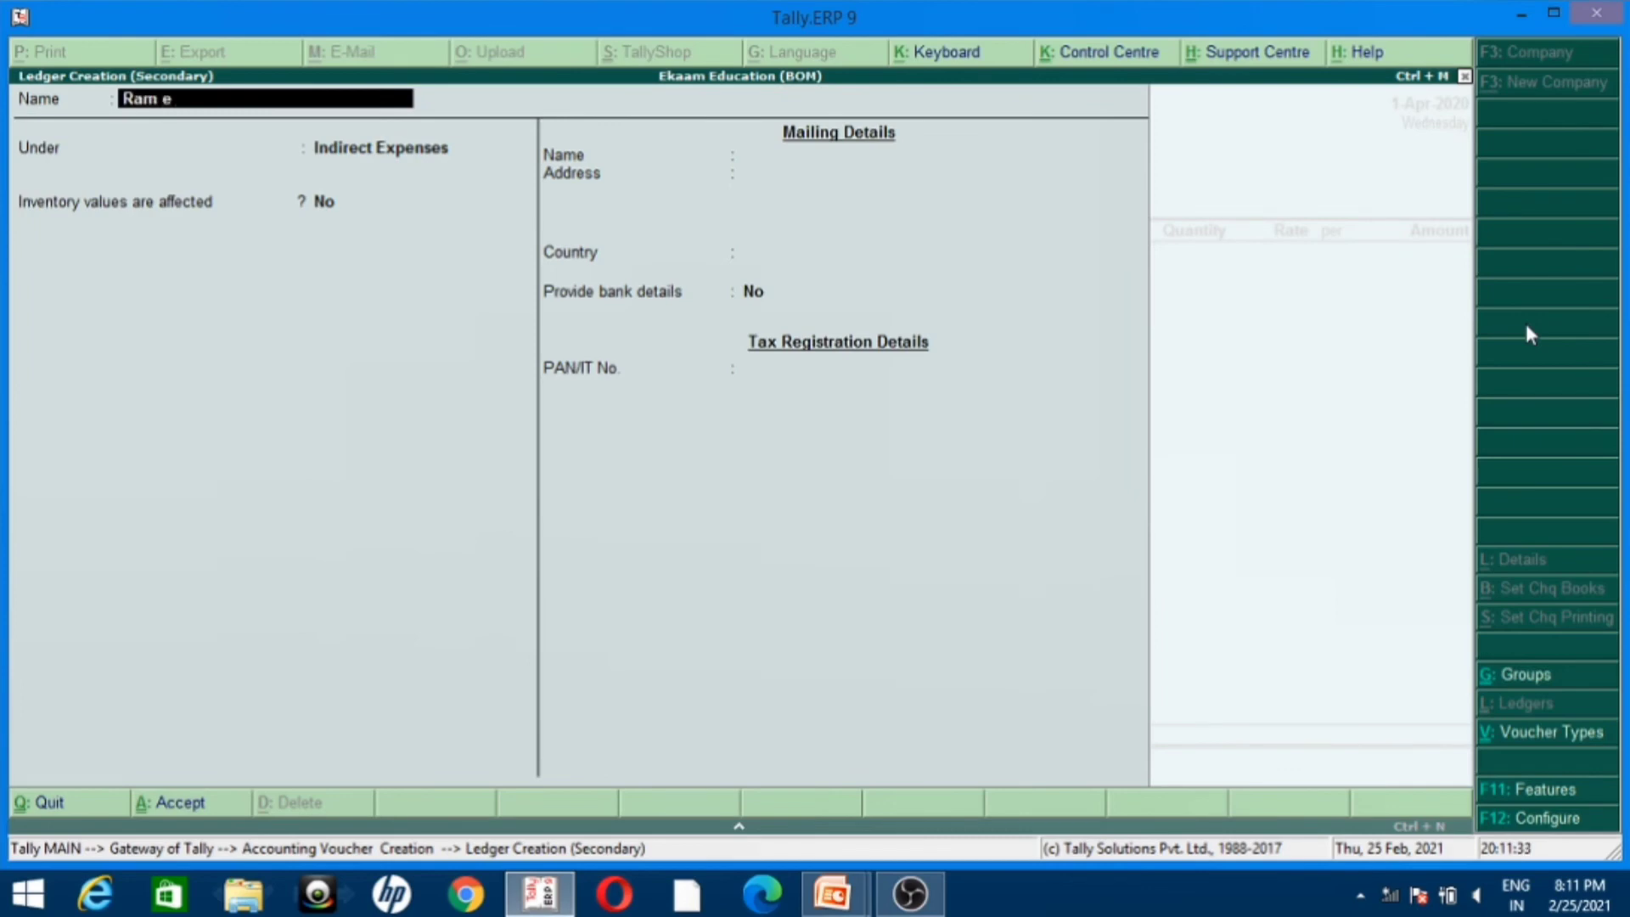
pyautogui.write('ise')
pyautogui.press('Return')
pyautogui.write('Deb')
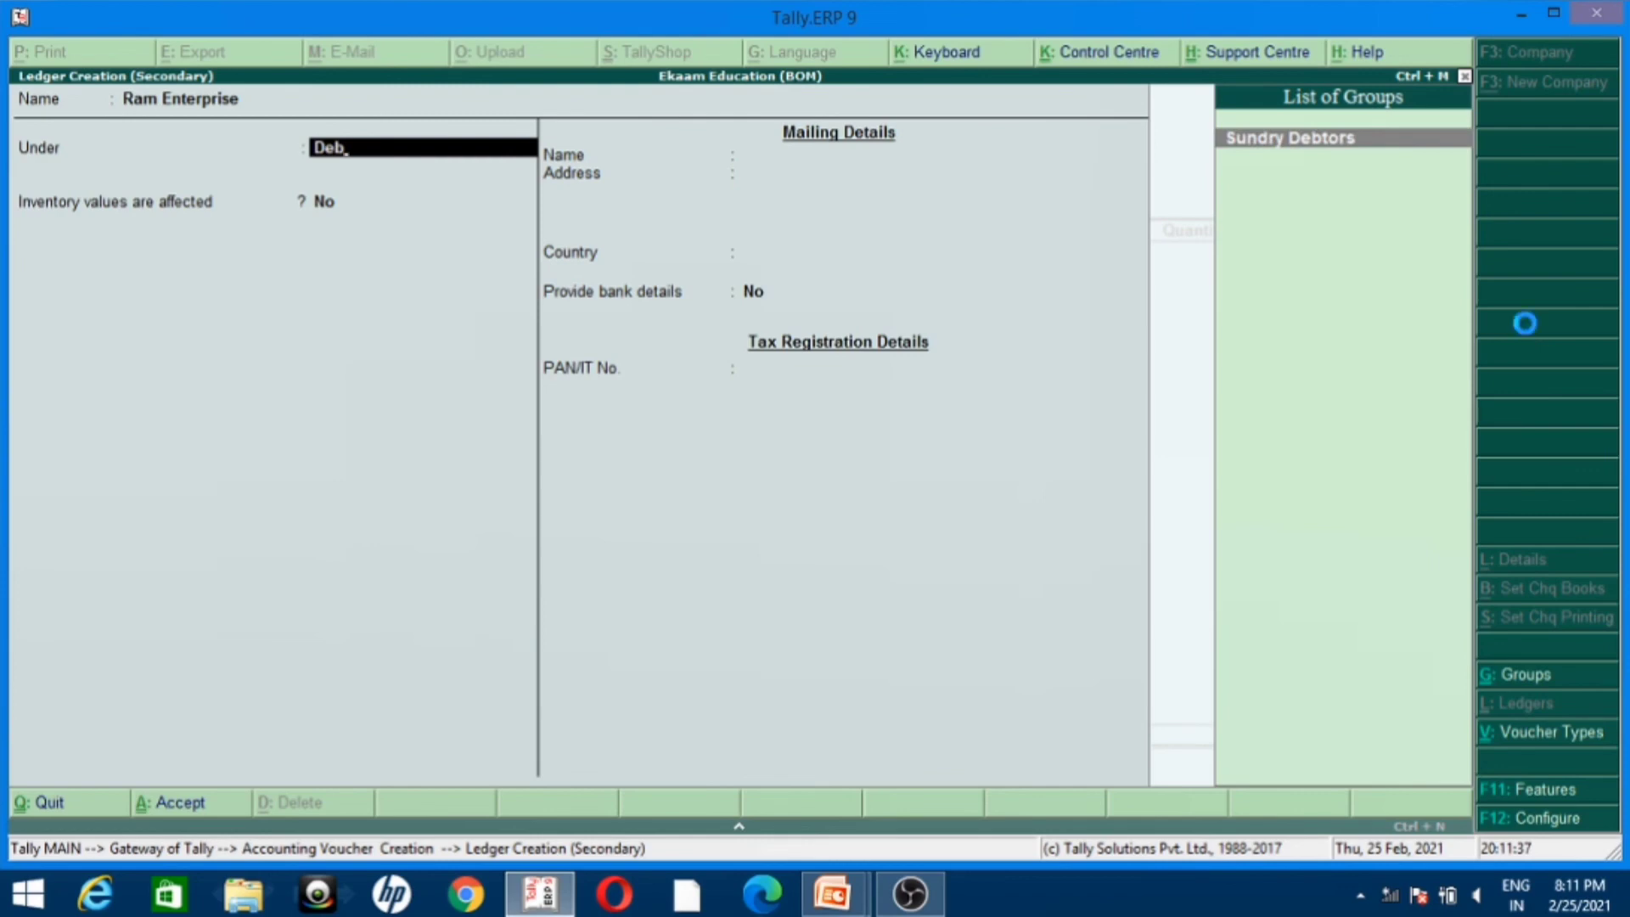
pyautogui.press('Return')
pyautogui.hotkey('ctrl', 'a')
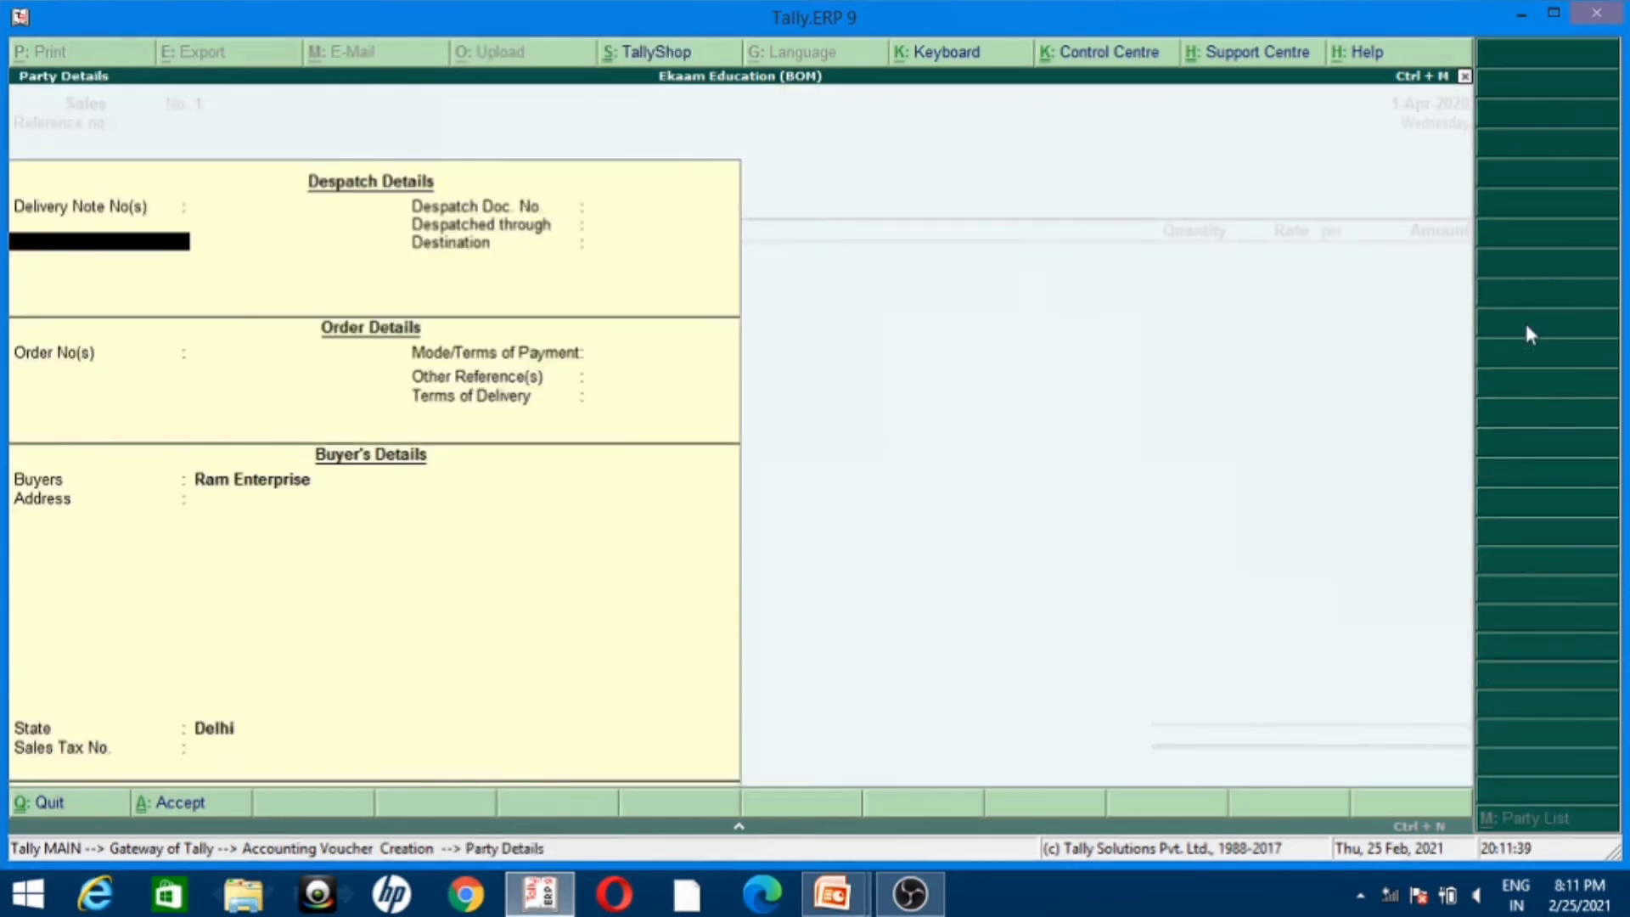
pyautogui.hotkey('ctrl', 'a')
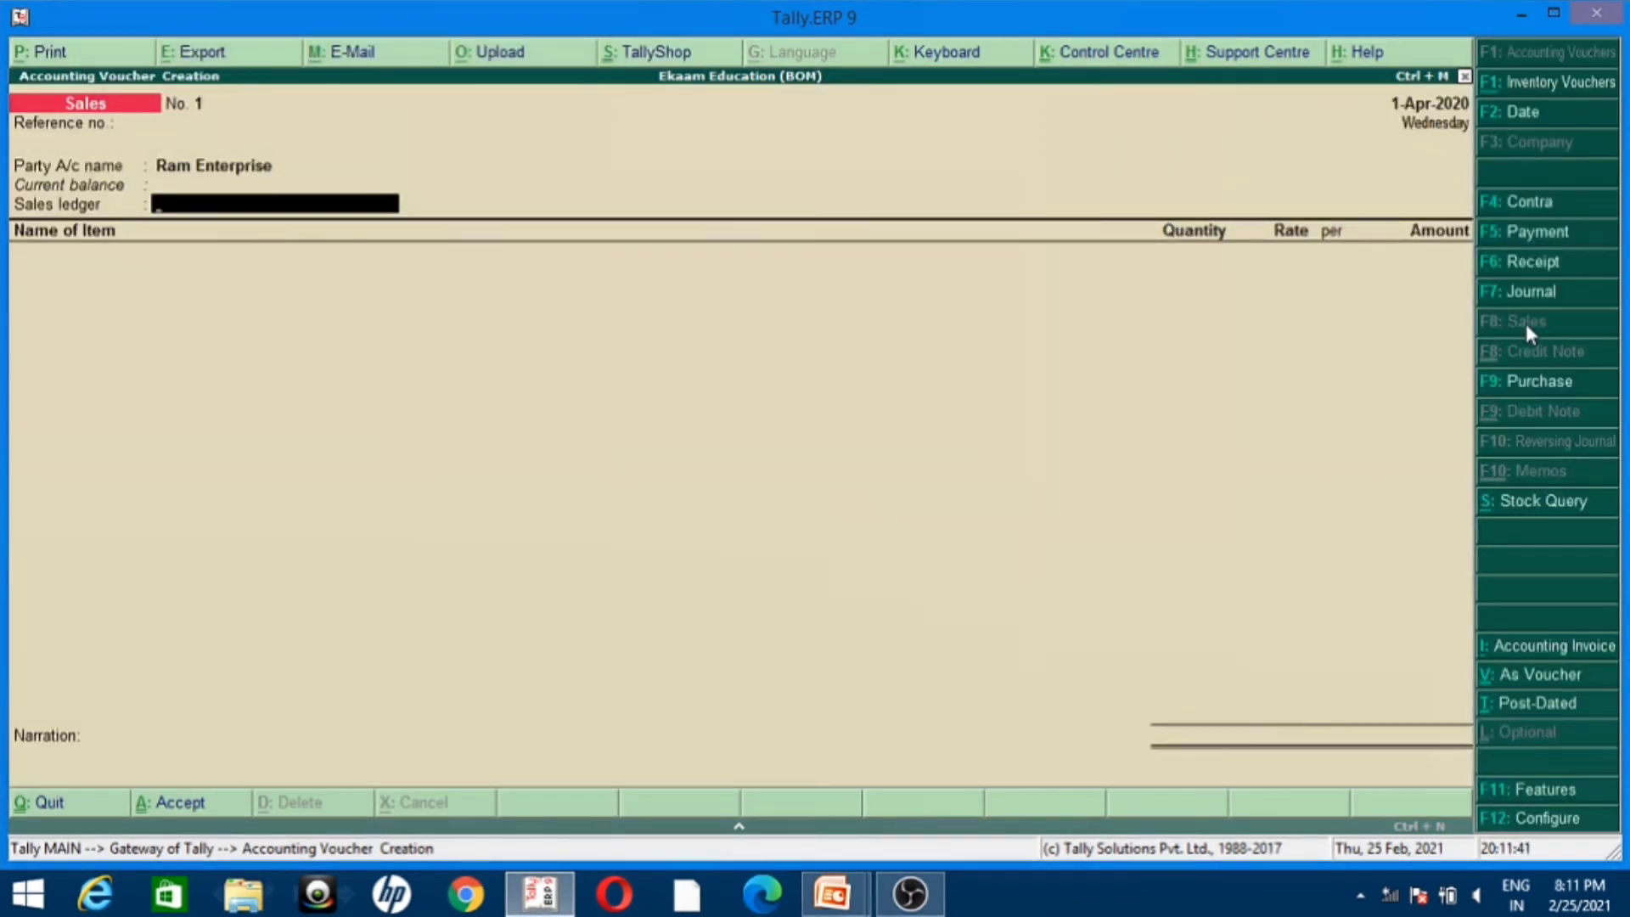
# Step: Create a Sales ledger under Sales Accounts as the voucher's sales ledger and save it
pyautogui.hotkey('alt', 'c')
pyautogui.write('Sales')
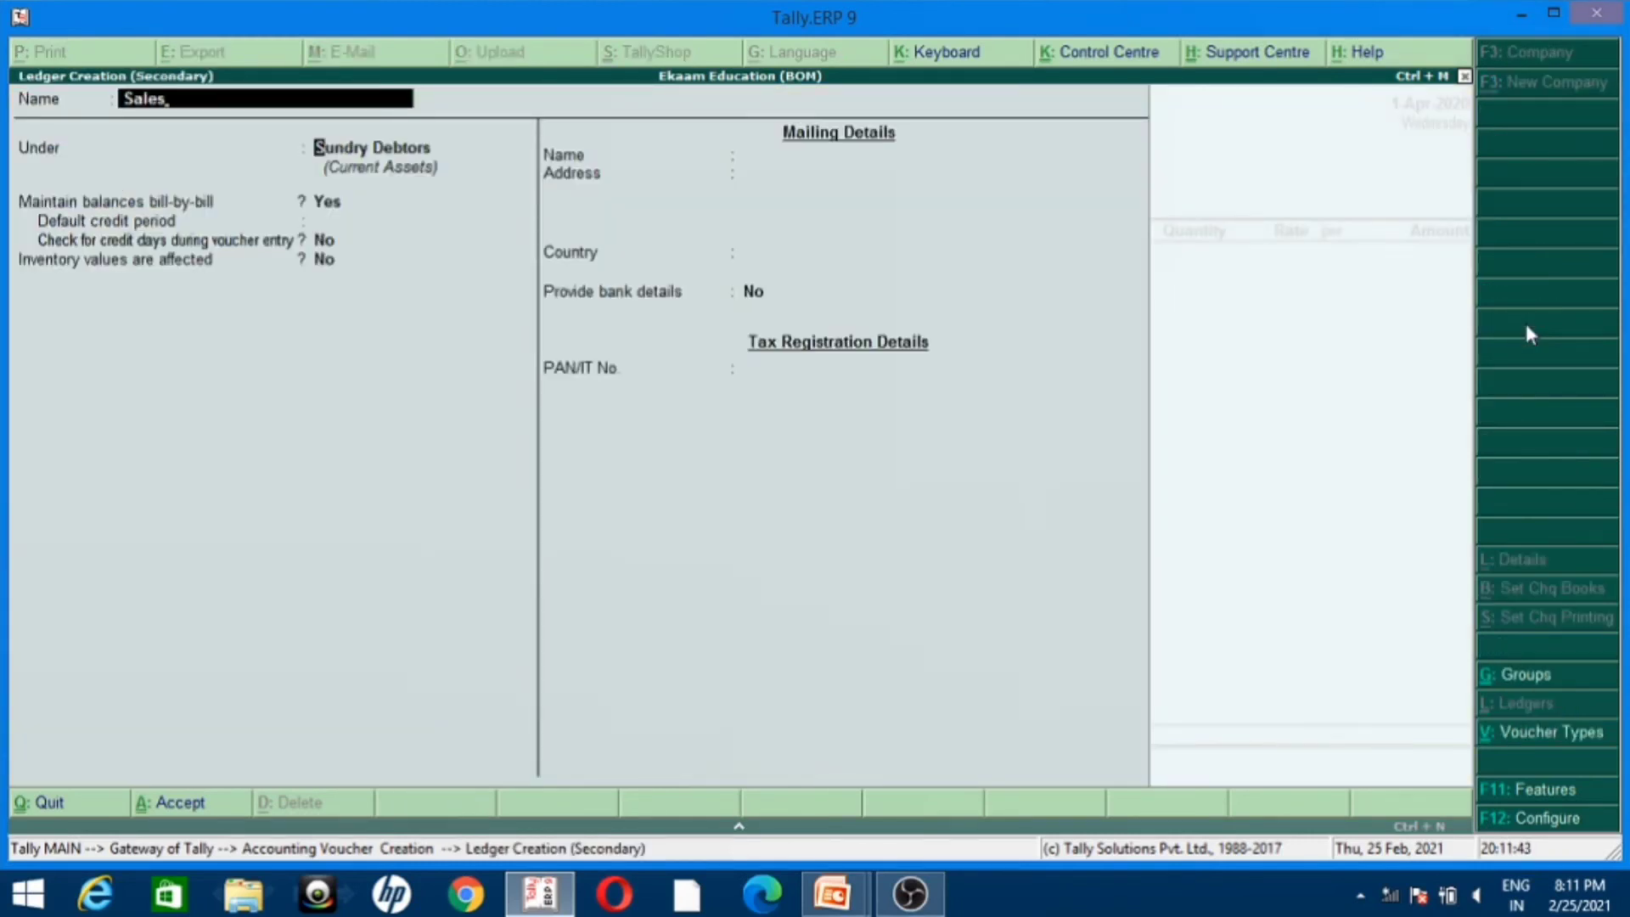
pyautogui.press('Return')
pyautogui.write('Sale')
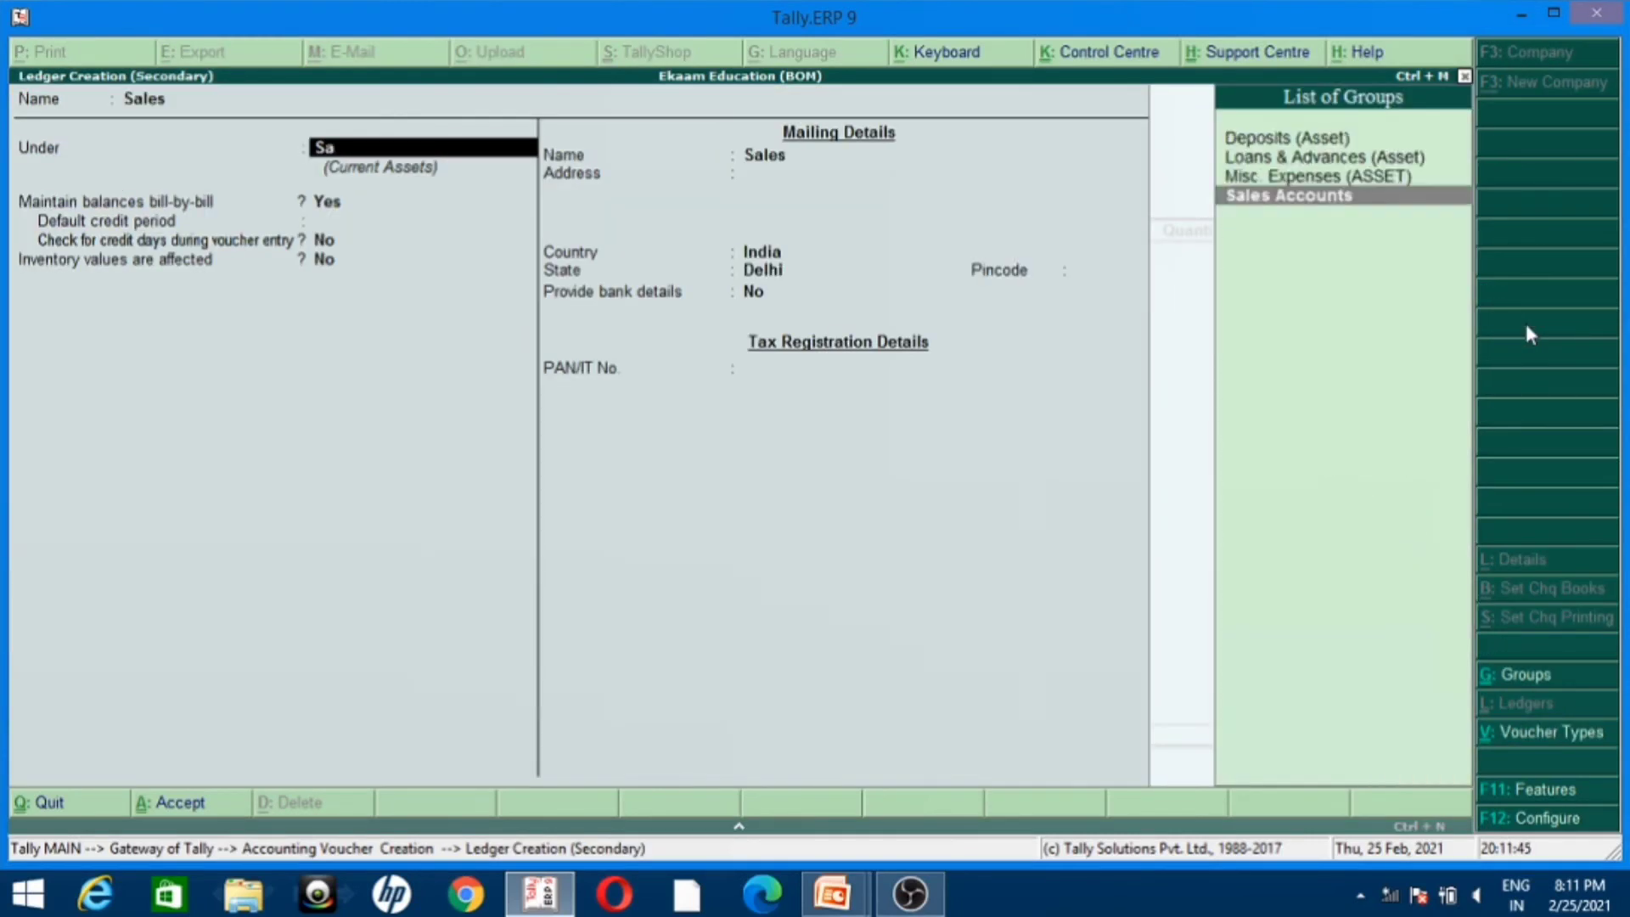
pyautogui.press('Return')
pyautogui.press('n')
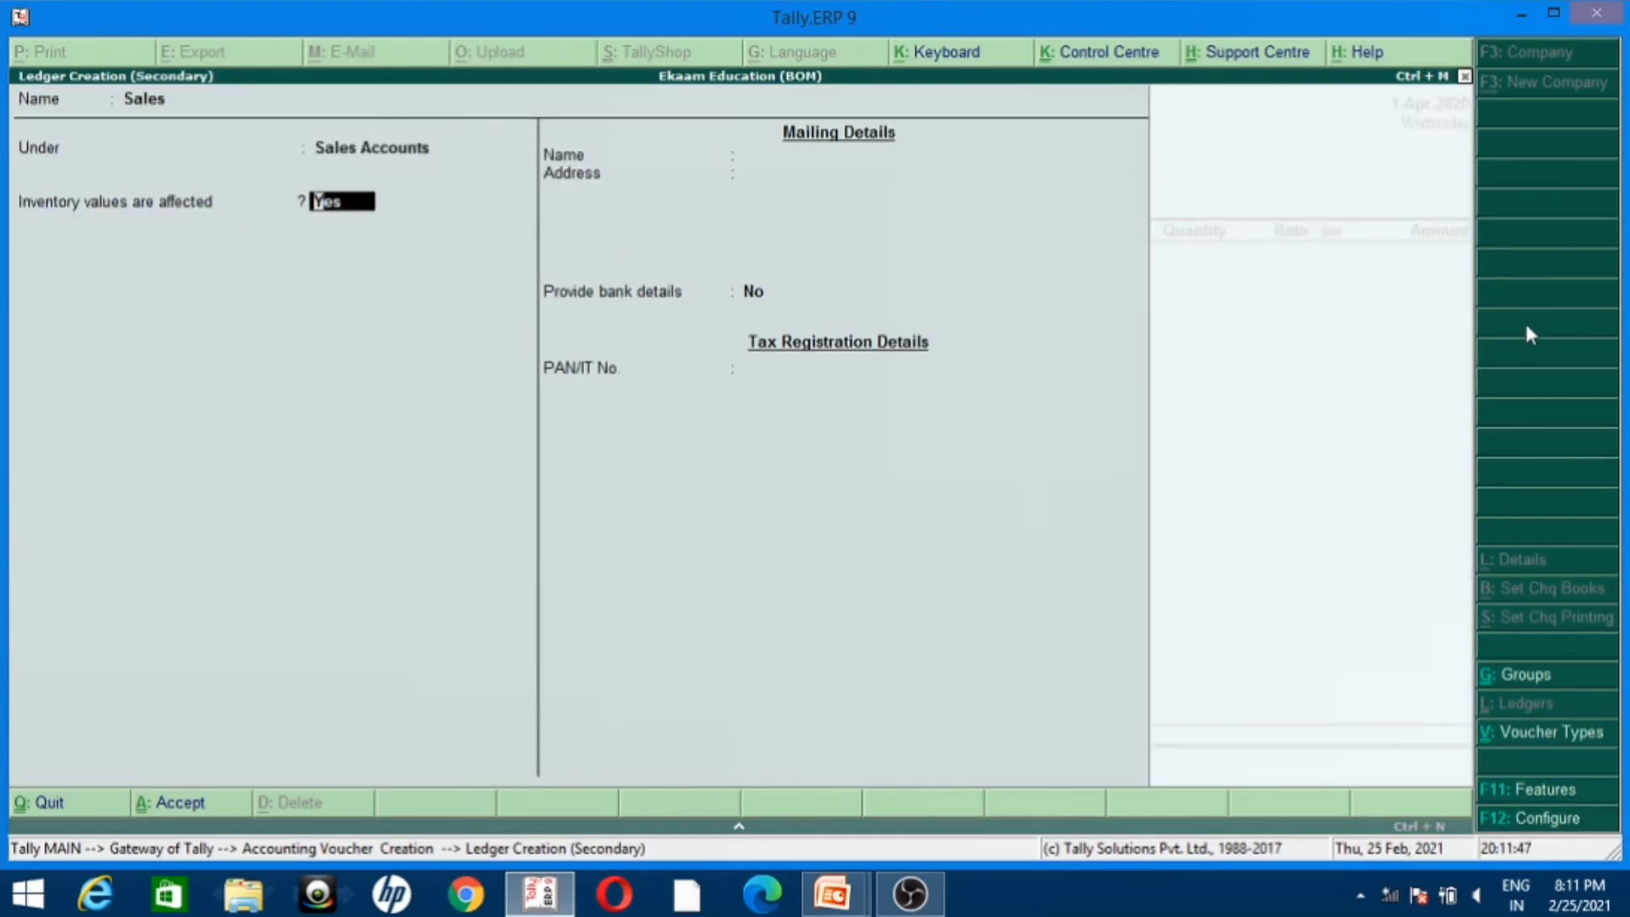
pyautogui.hotkey('ctrl', 'a')
# Step: Enter 2 pcs of Computer at a rate of 20,000, end the item list and save the Sales voucher
pyautogui.write('Co')
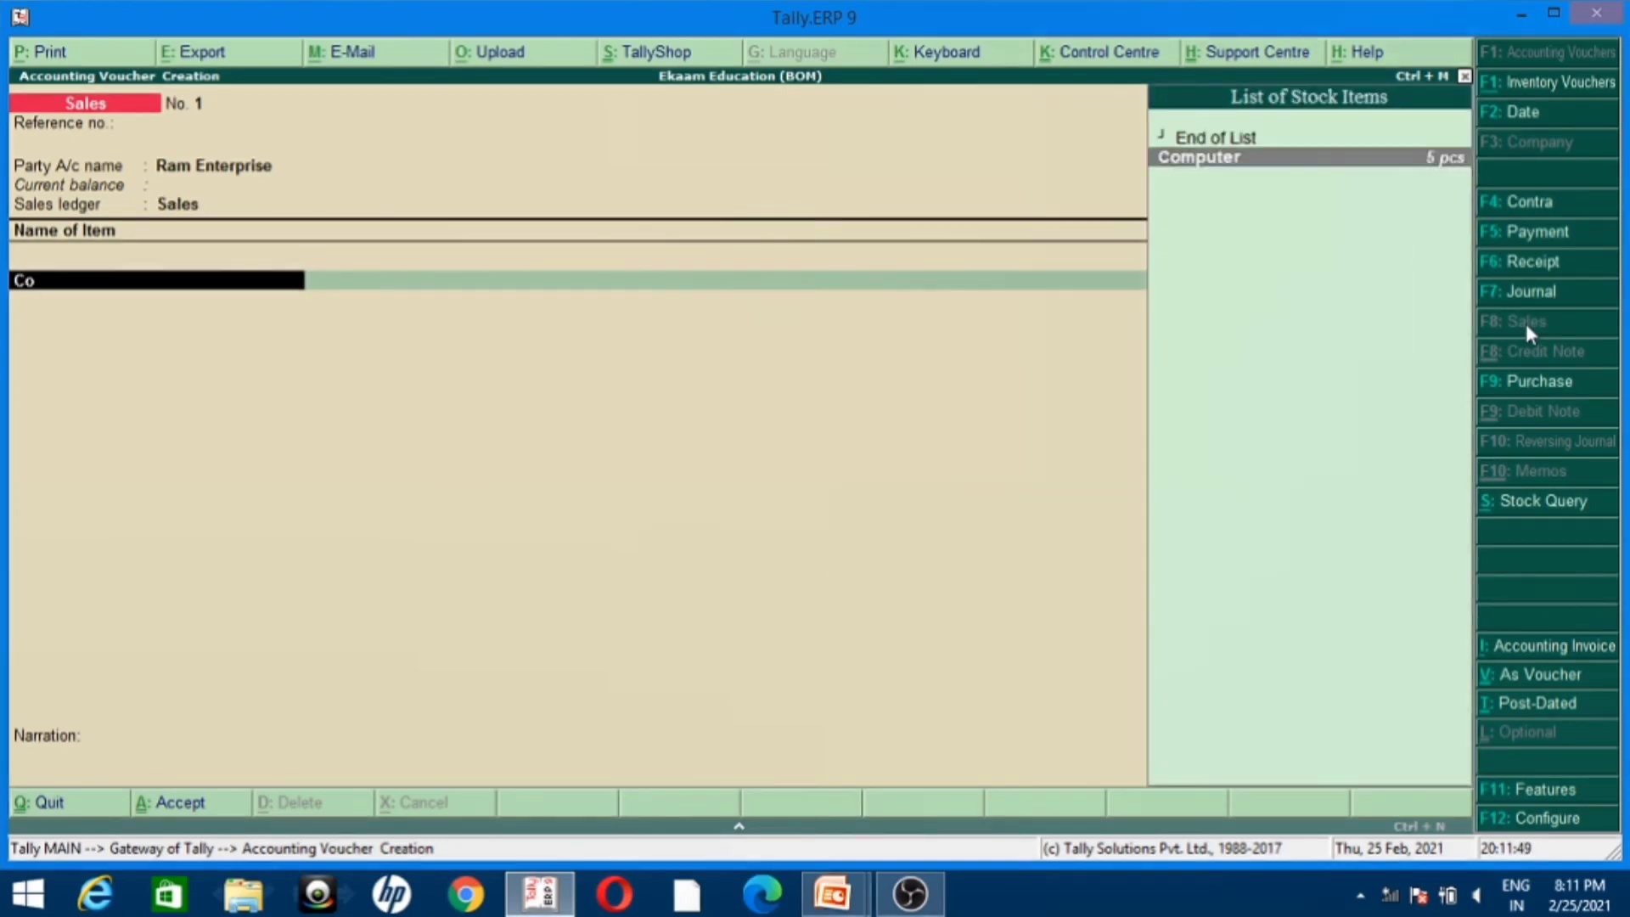
pyautogui.press('Return')
pyautogui.press('Return')
pyautogui.write('2')
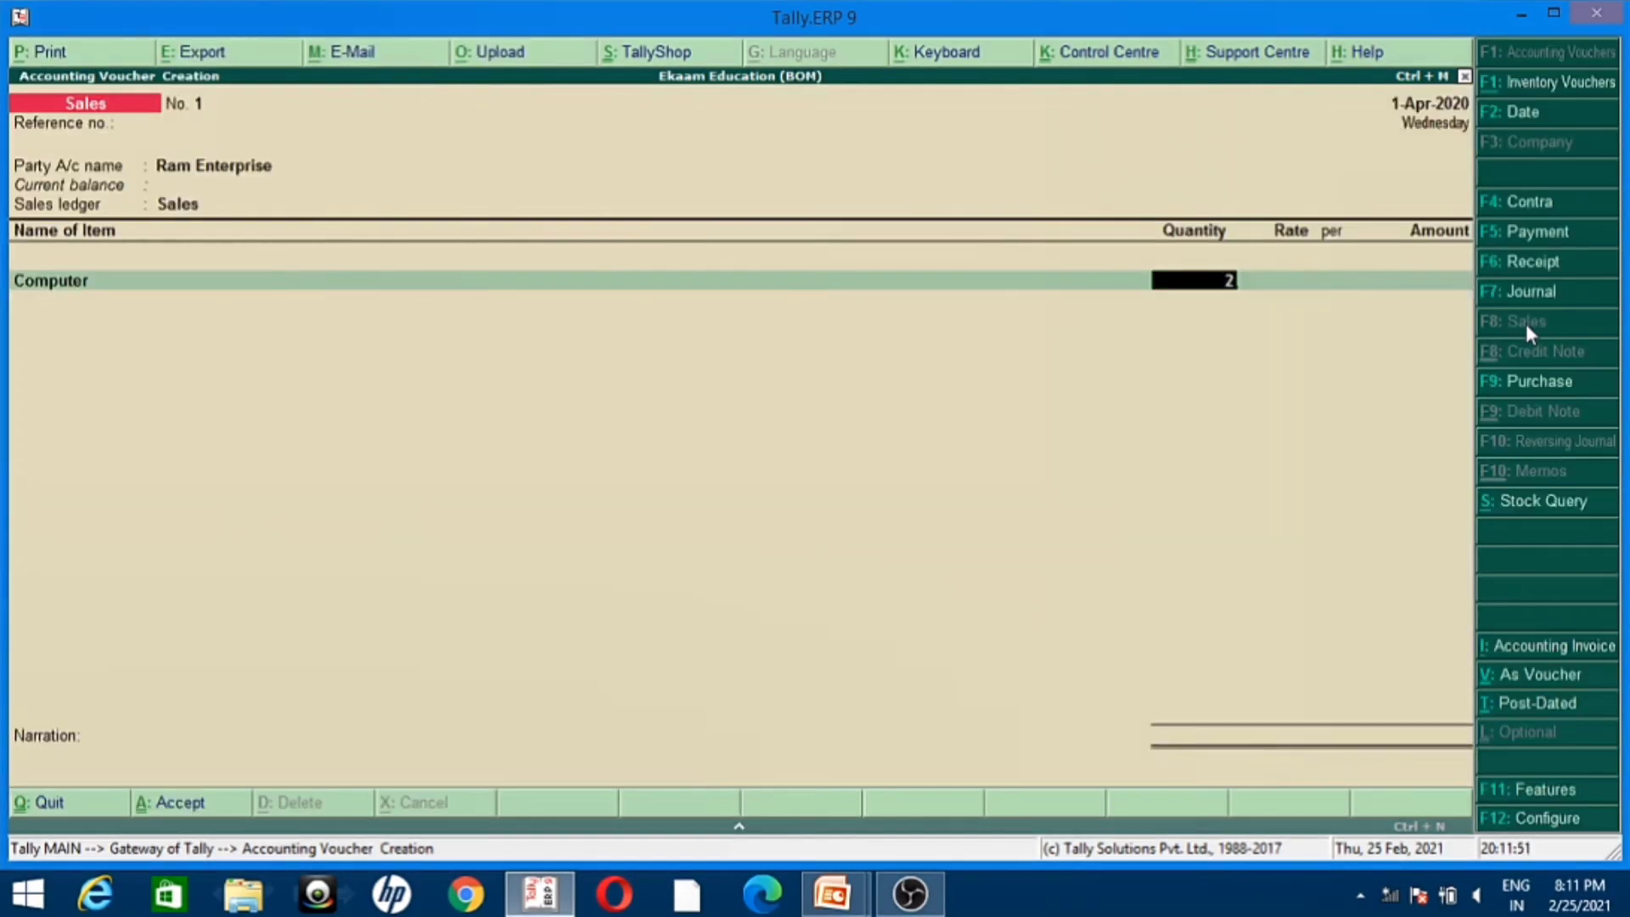
pyautogui.press('Return')
pyautogui.write('20000')
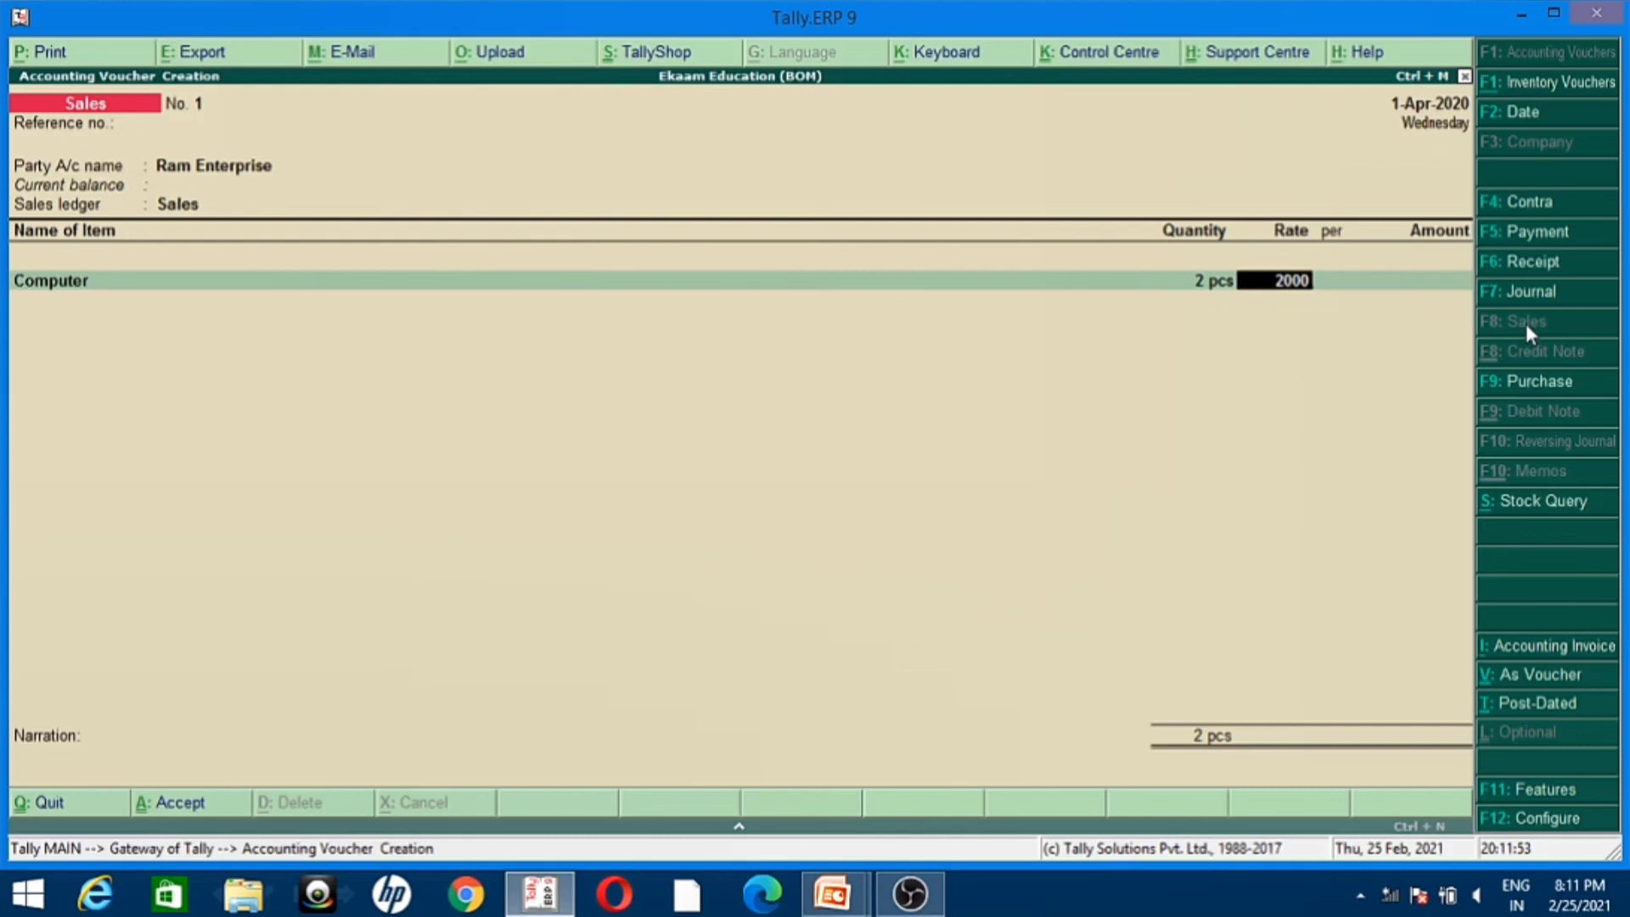
pyautogui.press('Return')
pyautogui.press('Return')
pyautogui.press('Return')
pyautogui.press('Return')
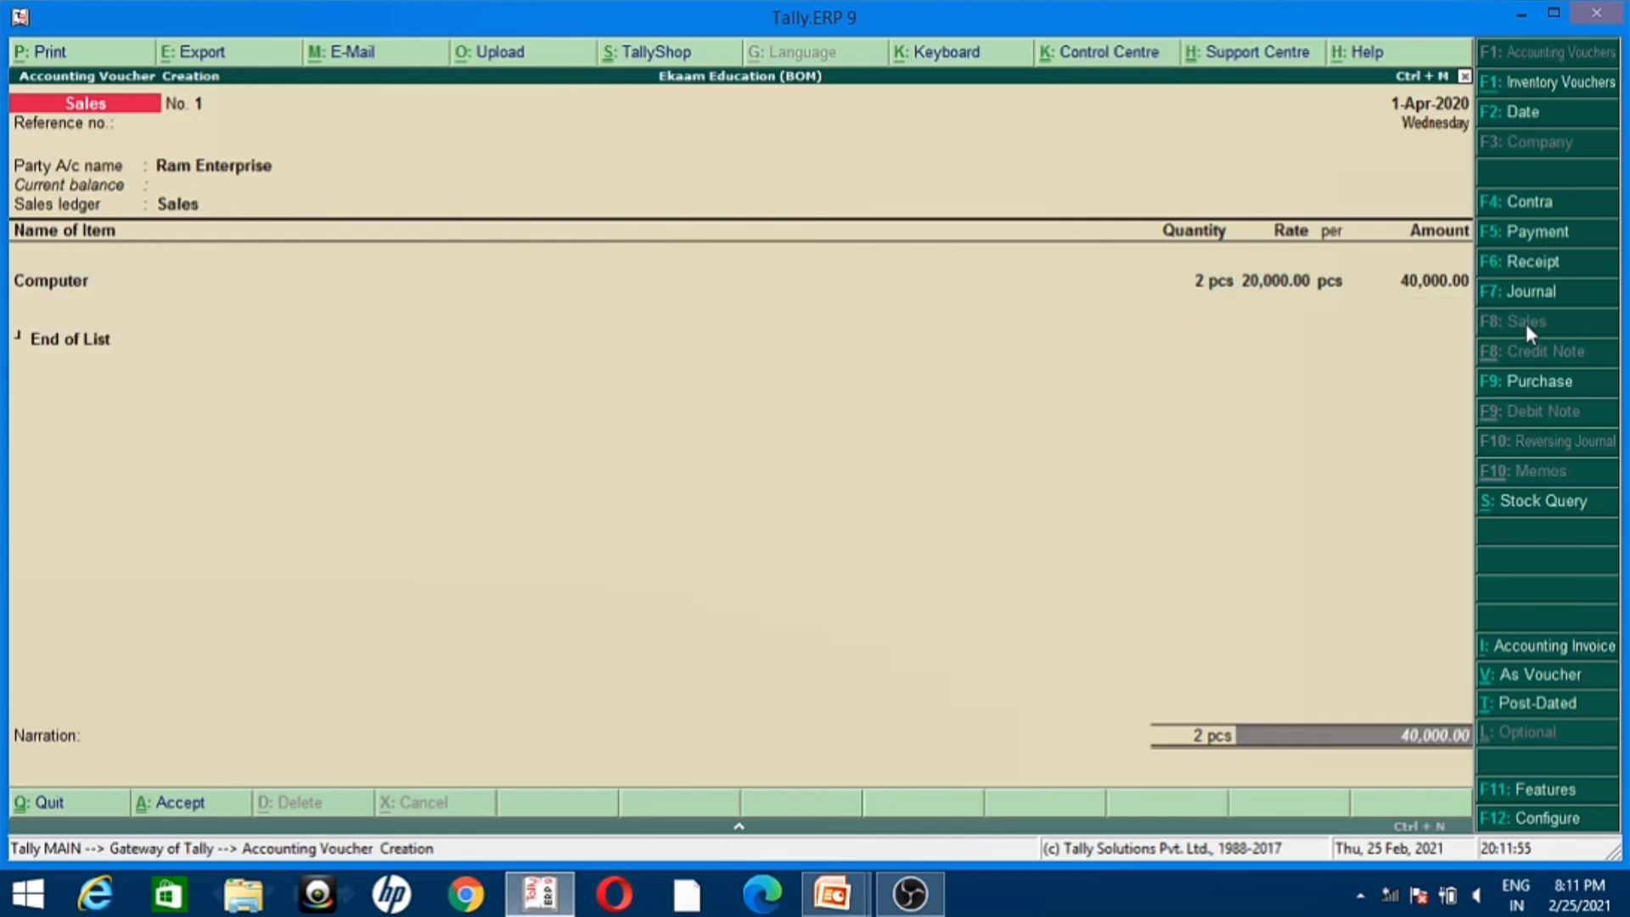
pyautogui.press('Return')
pyautogui.press('Return')
# Step: Leave the Sales voucher screen and open the Stock Summary report from the Gateway of Tally
pyautogui.press('Escape')
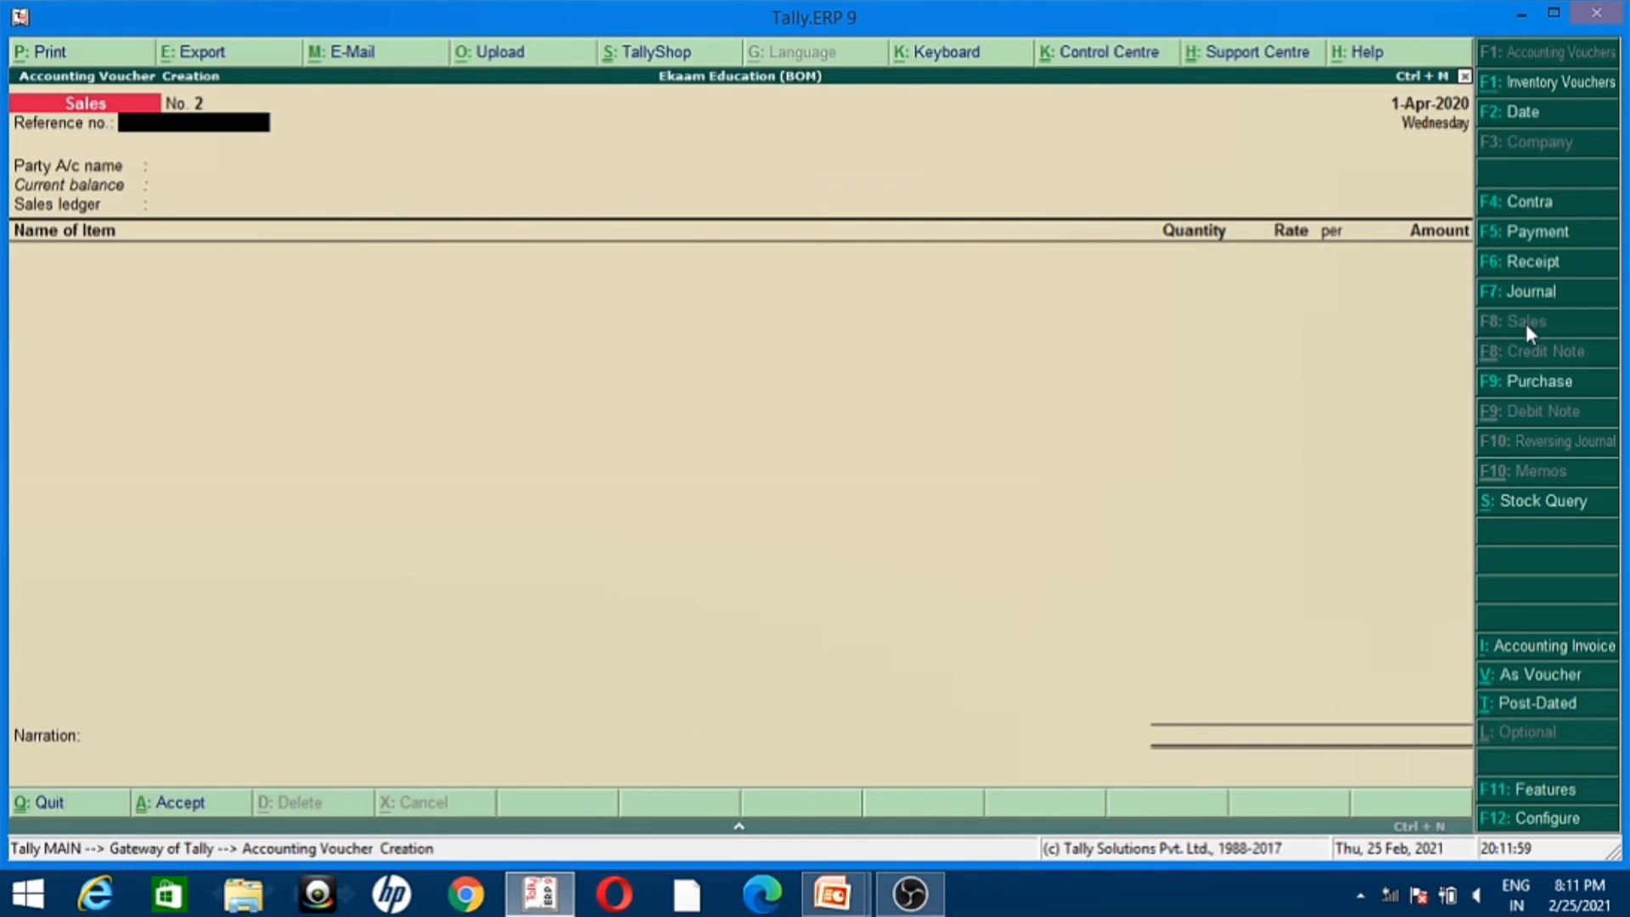
pyautogui.press('Return')
pyautogui.press('Down')
pyautogui.press('Down')
pyautogui.press('Down')
pyautogui.press('Down')
pyautogui.press('Down')
pyautogui.press('Down')
pyautogui.press('Down')
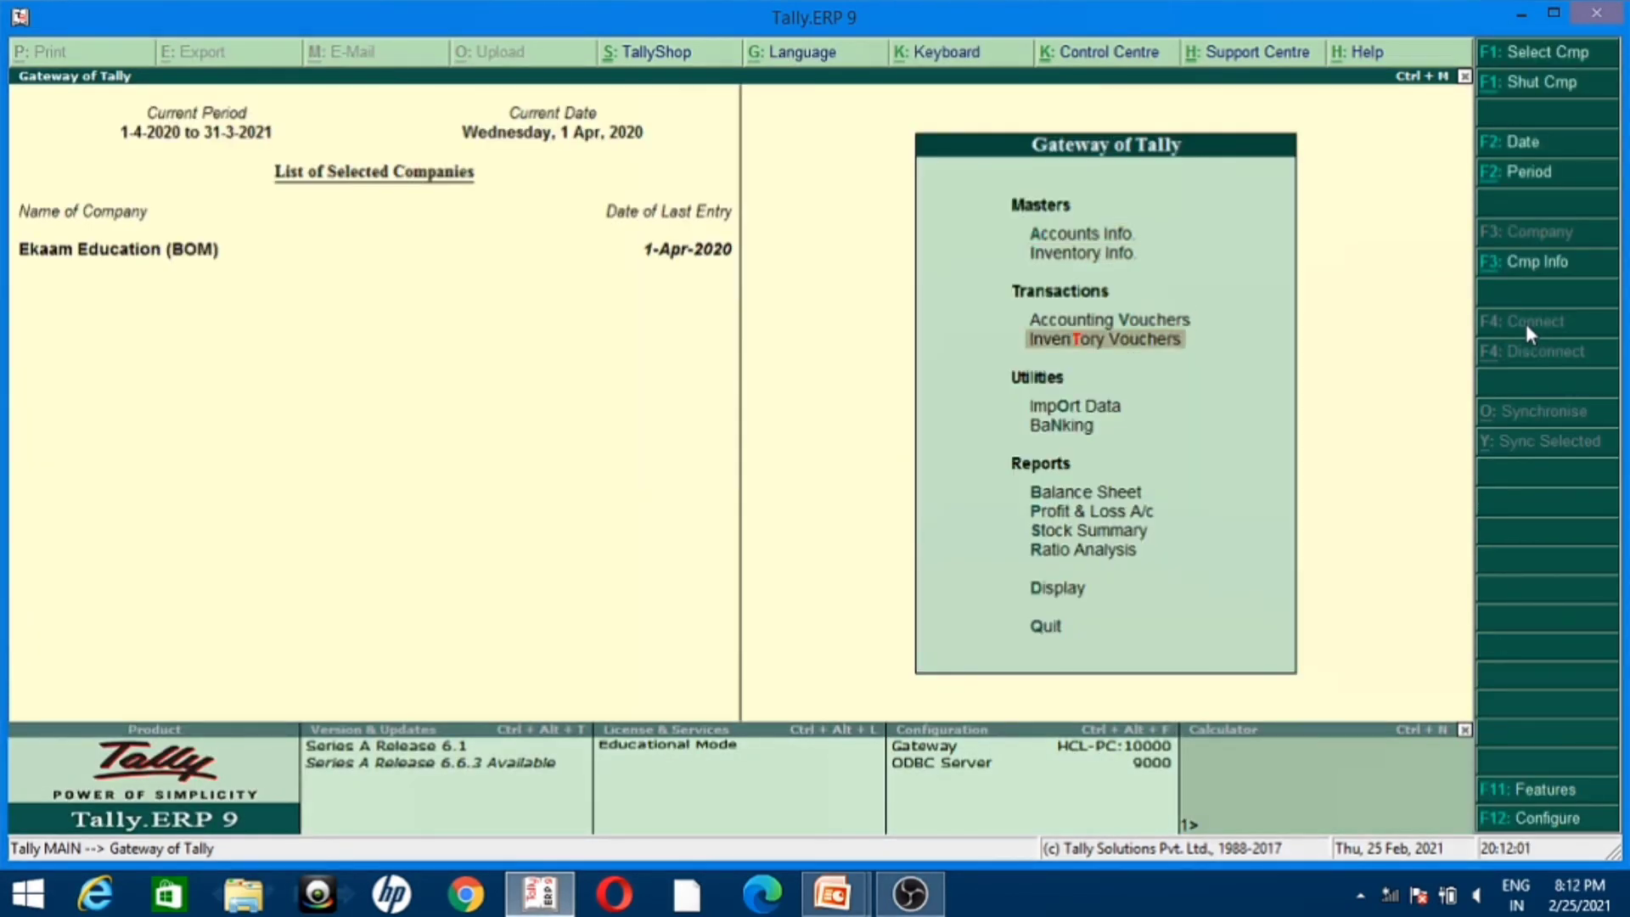
pyautogui.press('Down')
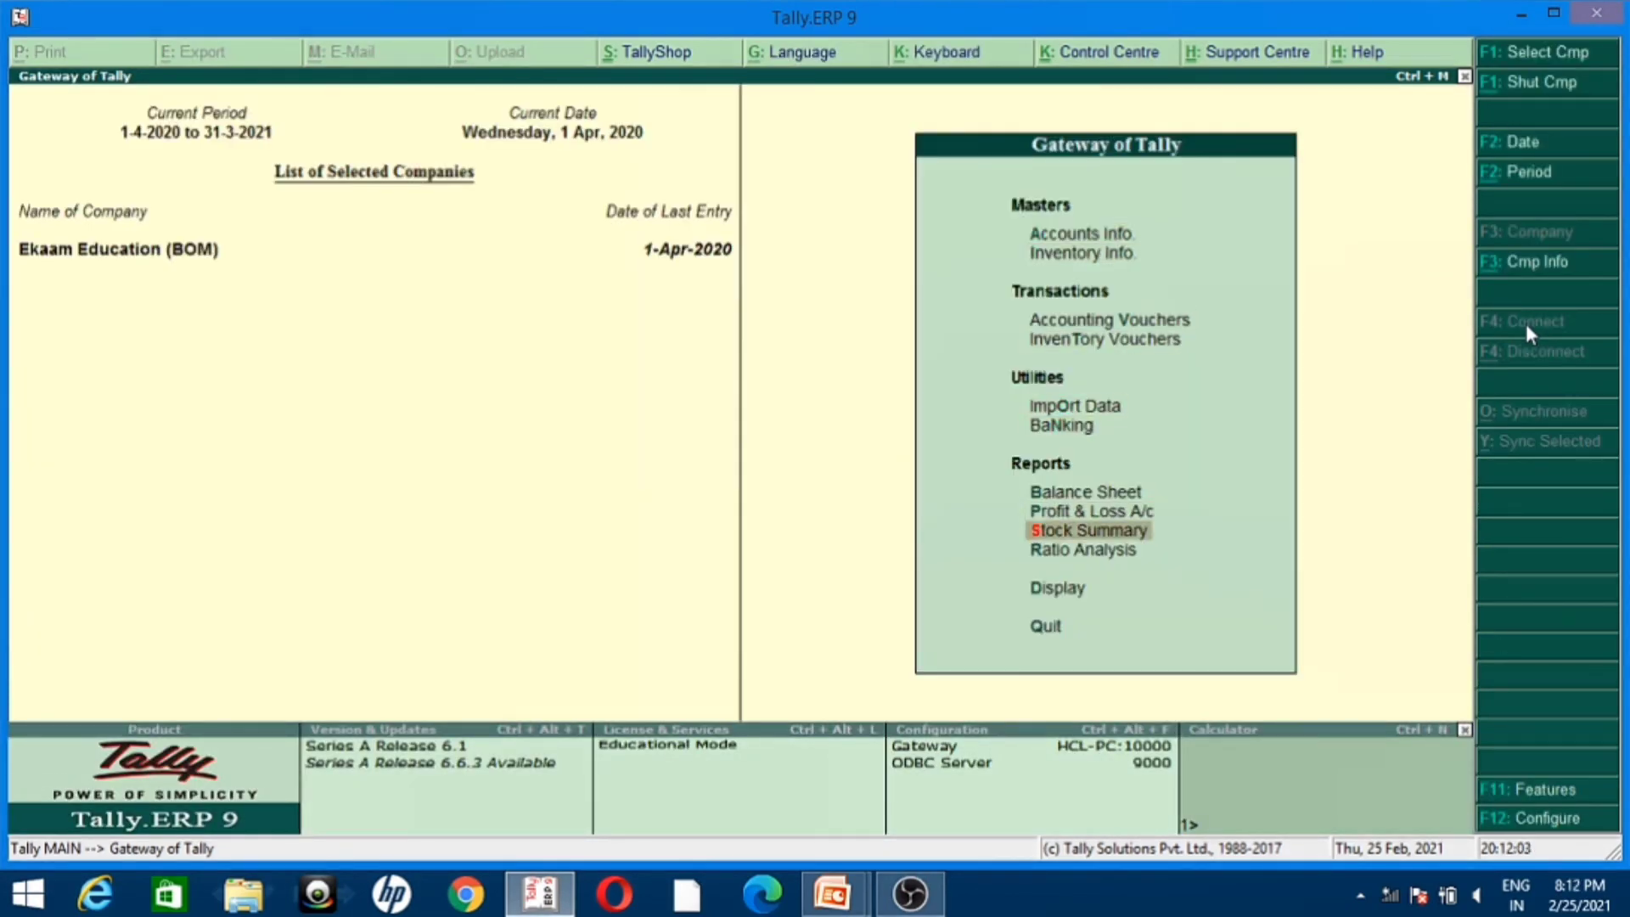
pyautogui.press('Return')
# Step: Review the monthly inwards, outwards and closing balance of the Computer item and return to the Stock Summary
pyautogui.press('Down')
pyautogui.press('Up')
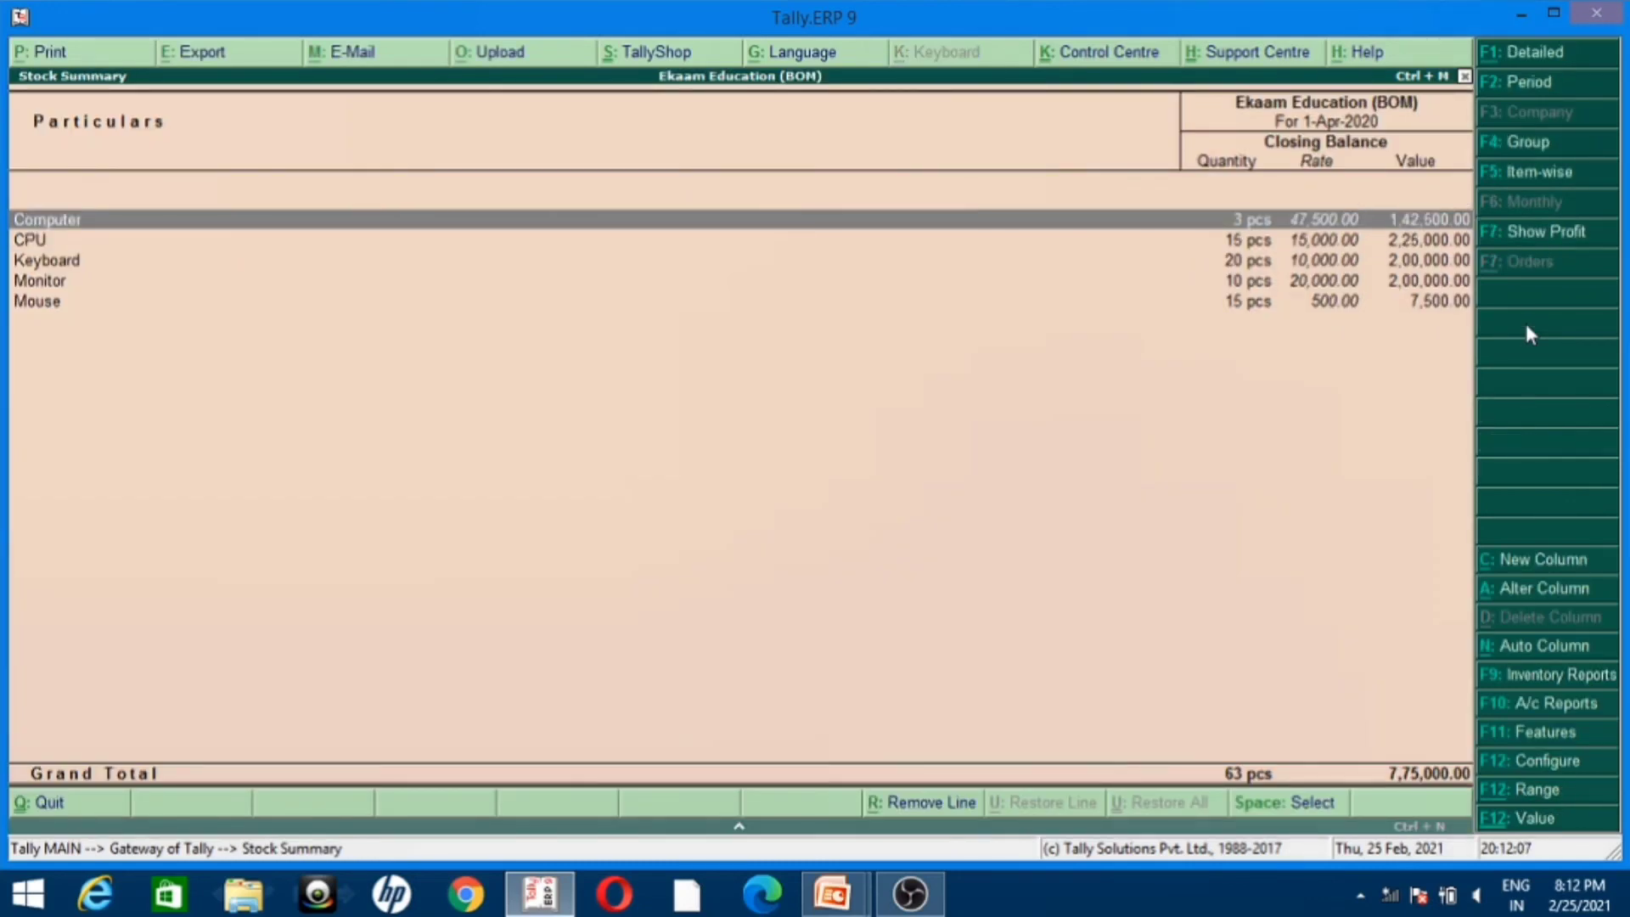
pyautogui.press('Return')
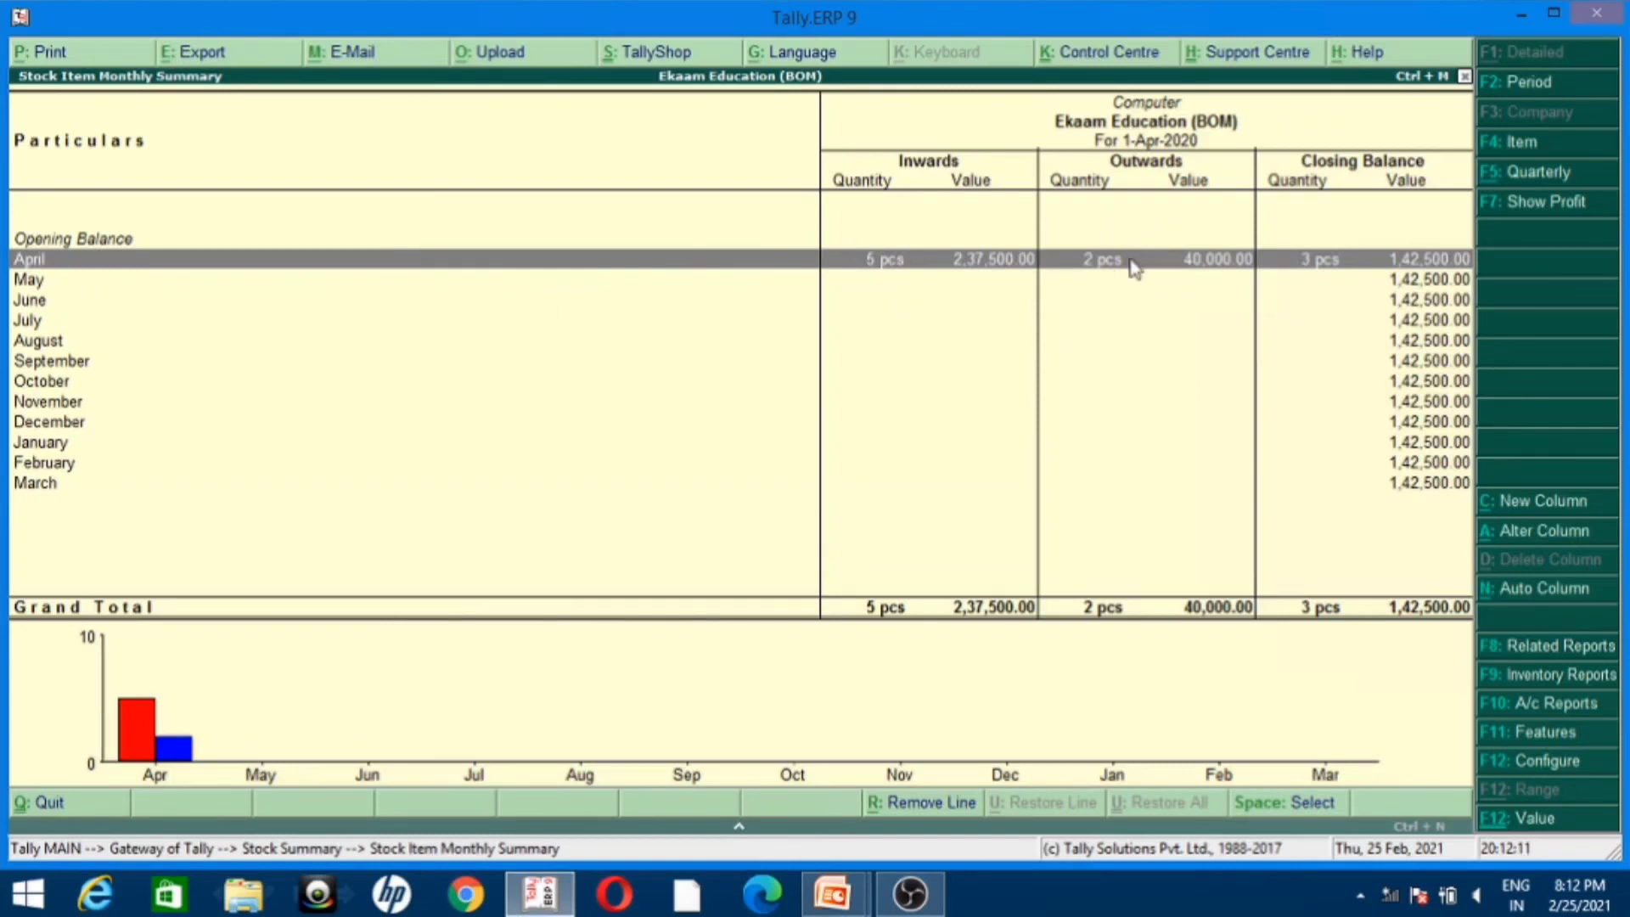
pyautogui.press('Escape')
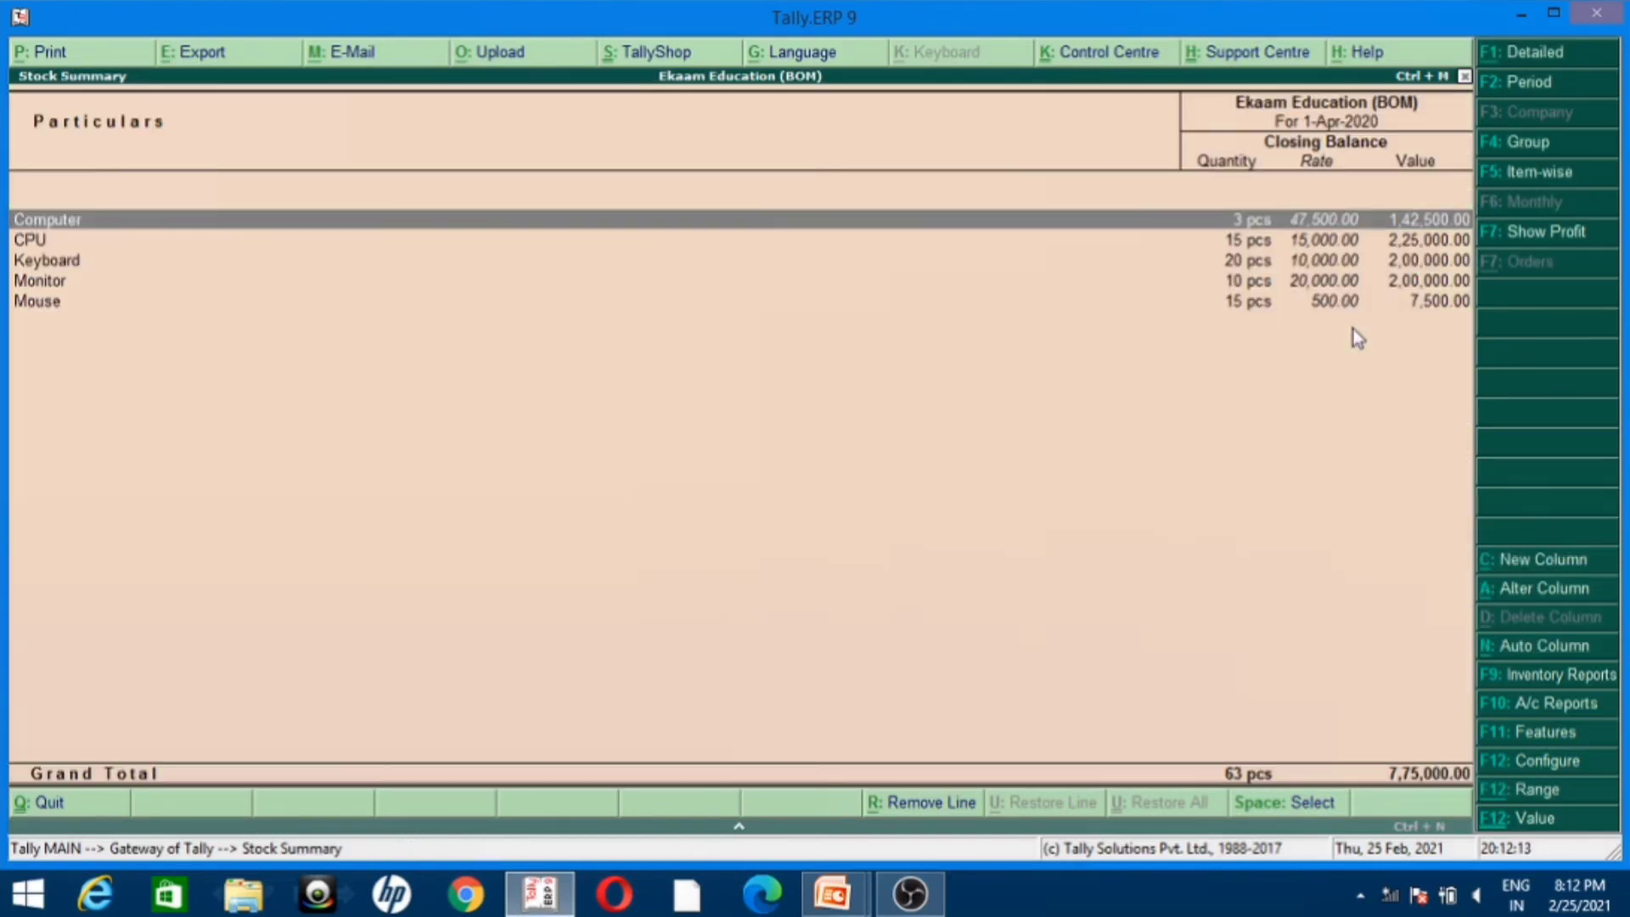
# Step: Examine the closing quantities, rates and values of CPU, Keyboard, Monitor and Mouse in the Stock Summary
pyautogui.press('Down')
pyautogui.press('Down')
pyautogui.press('Up')
pyautogui.press('Down')
pyautogui.press('Down')
pyautogui.press('Down')
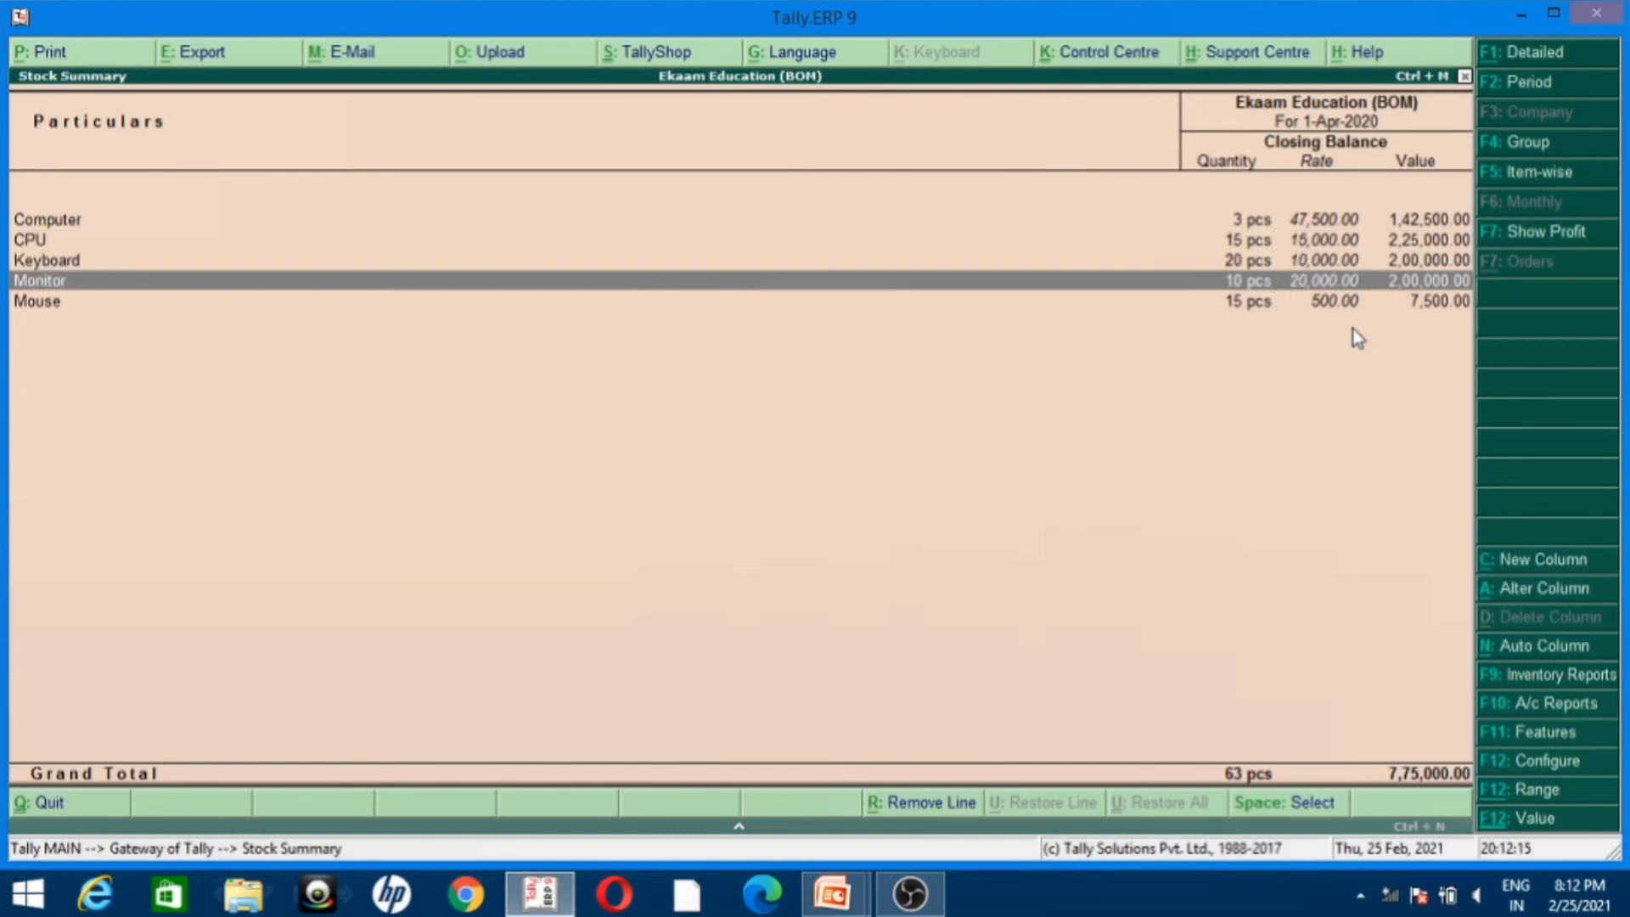
pyautogui.press('Up')
pyautogui.press('Up')
pyautogui.press('Up')
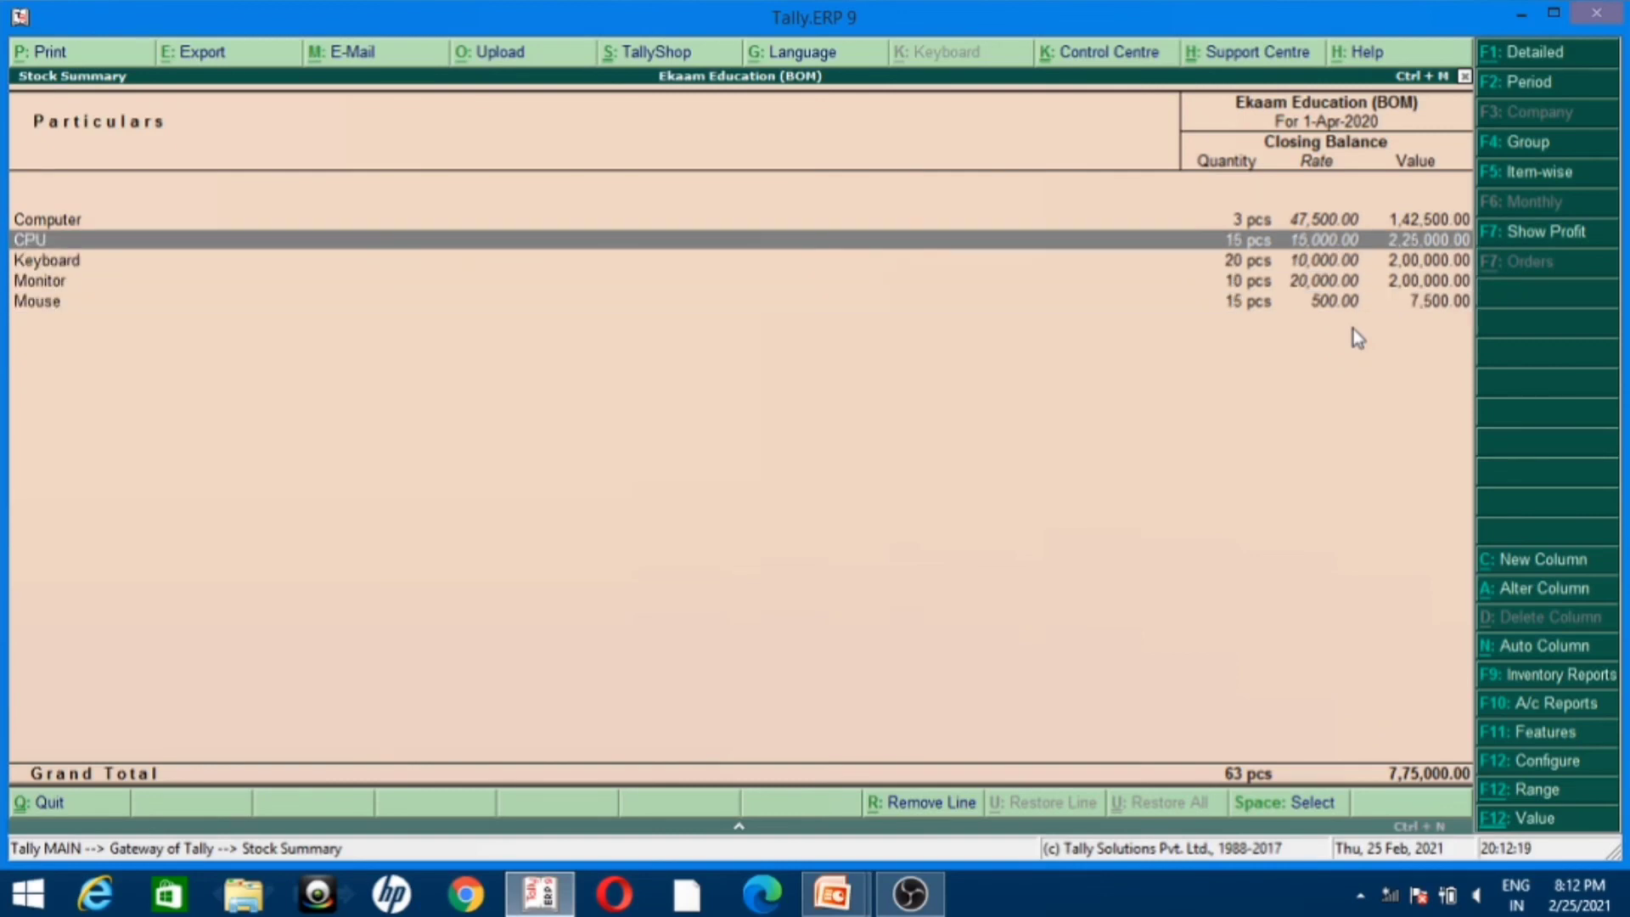
pyautogui.press('Down')
pyautogui.press('Up')
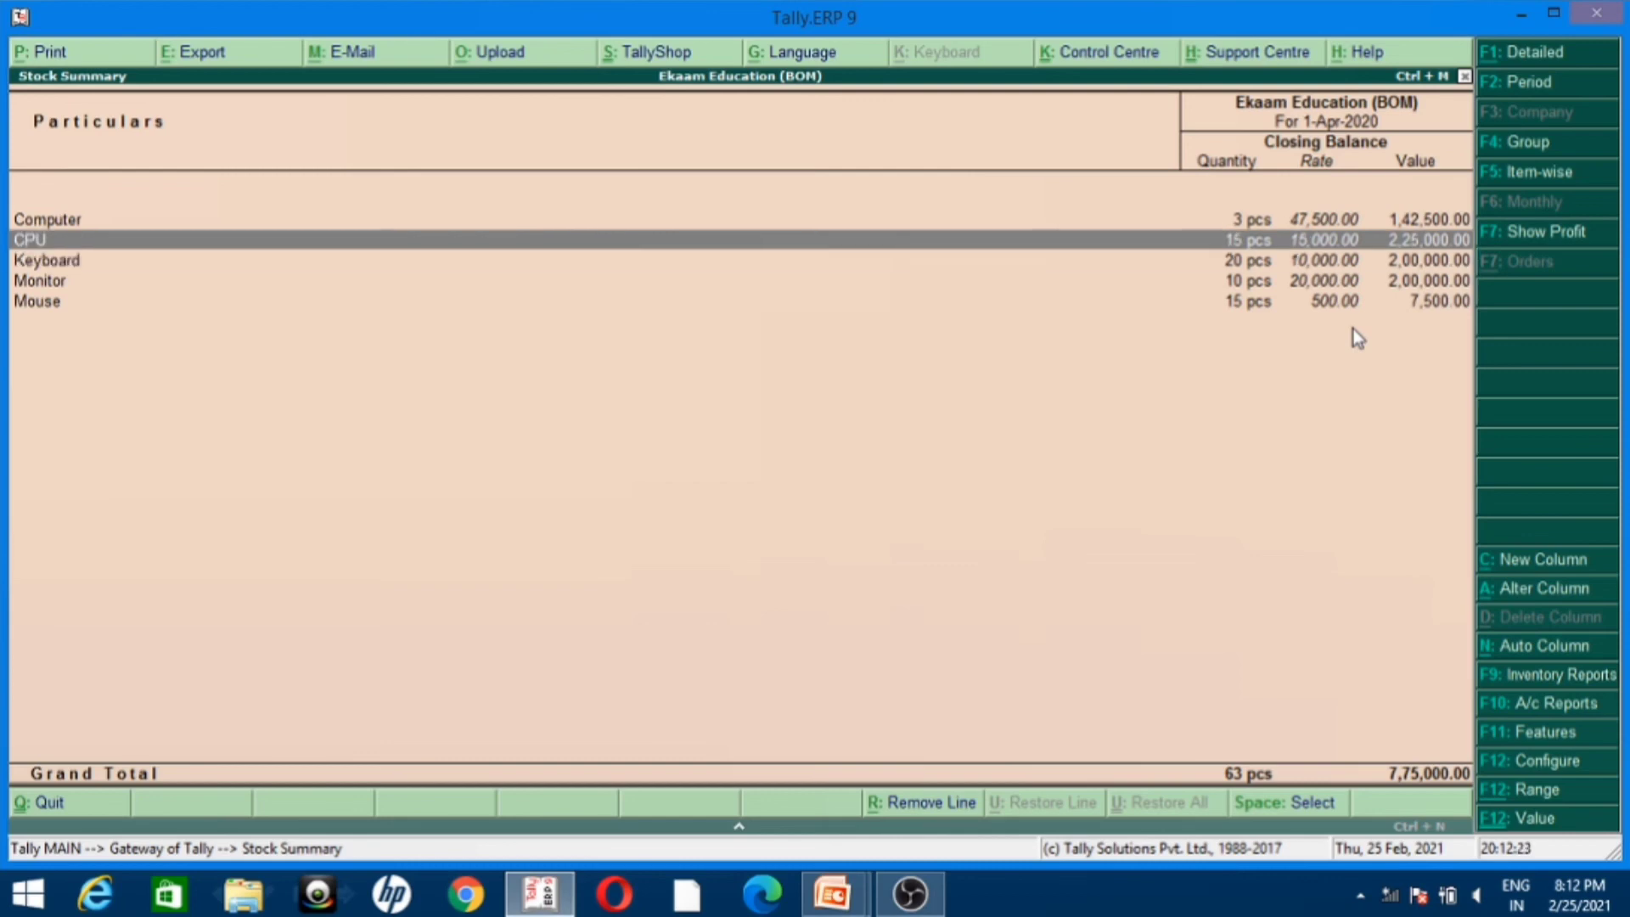